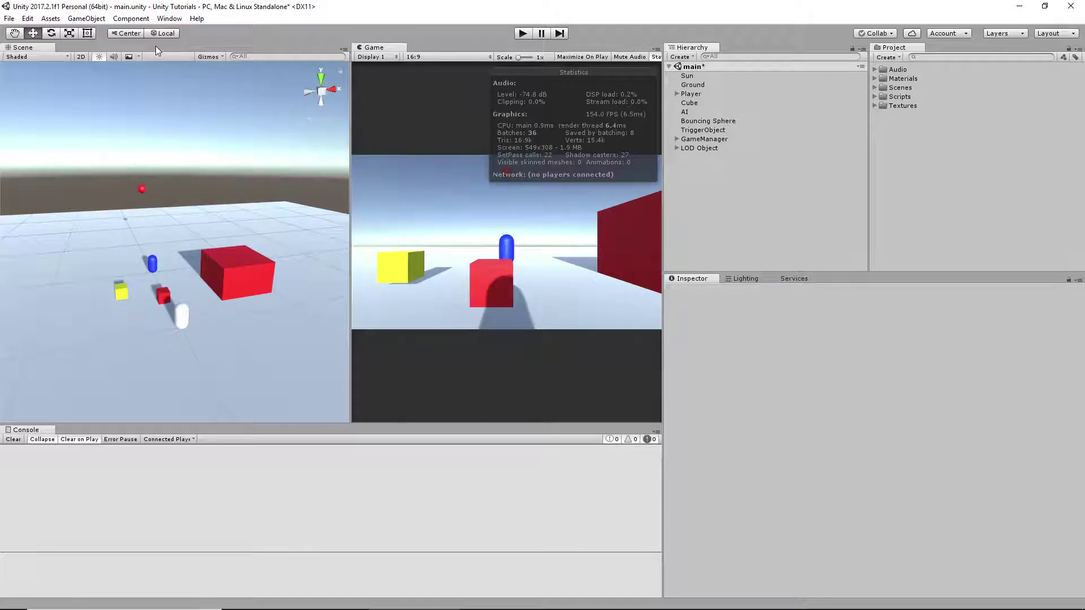
# Step: Enter Play mode and drive the player around the small red cube toward the blue AI capsule
pyautogui.click(528, 35)
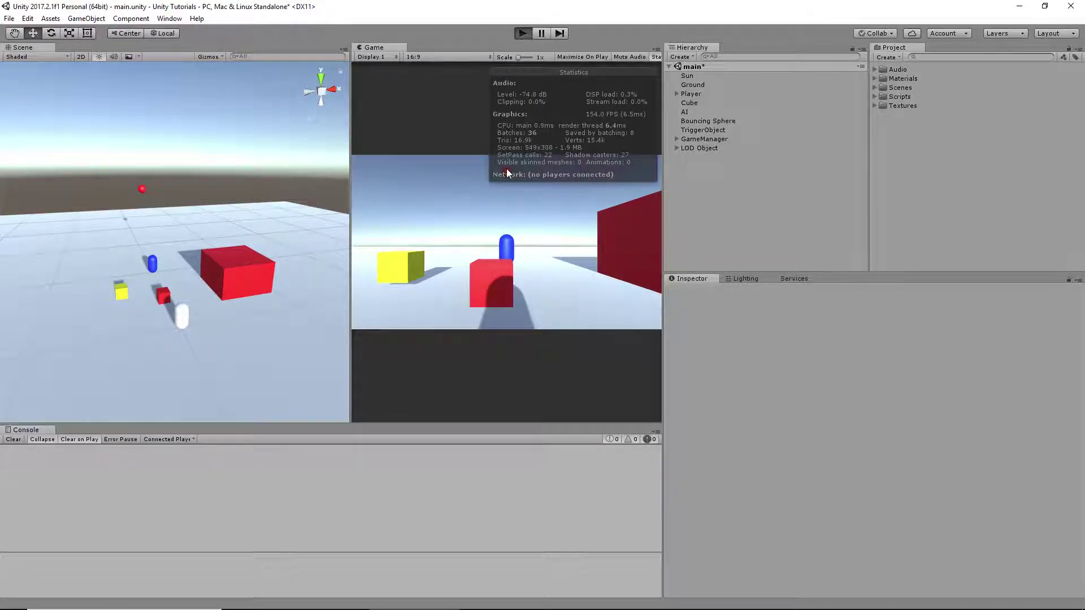
pyautogui.press('w')
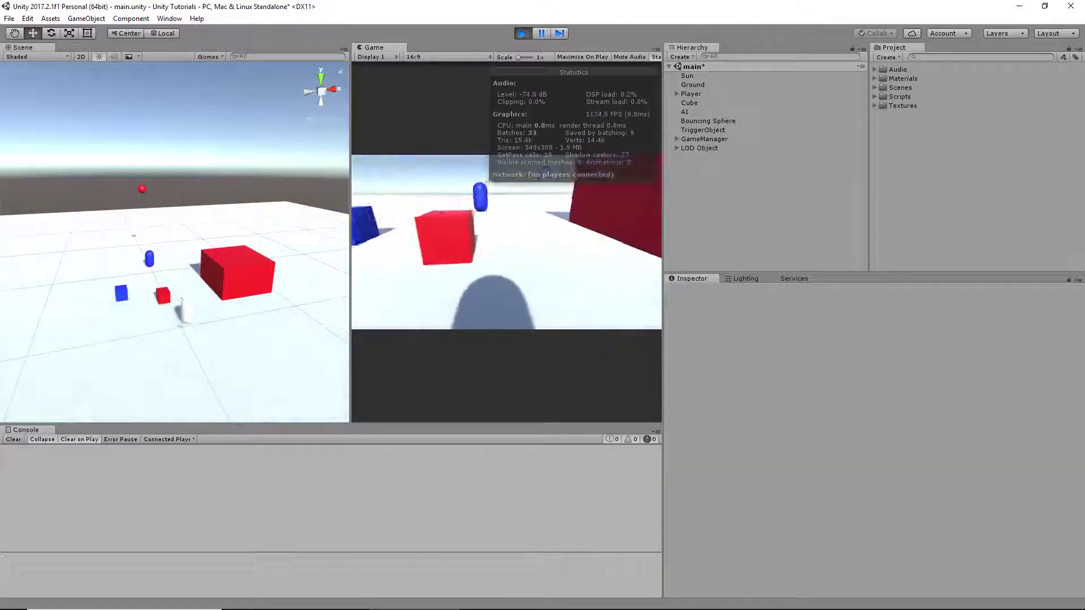
pyautogui.press('w')
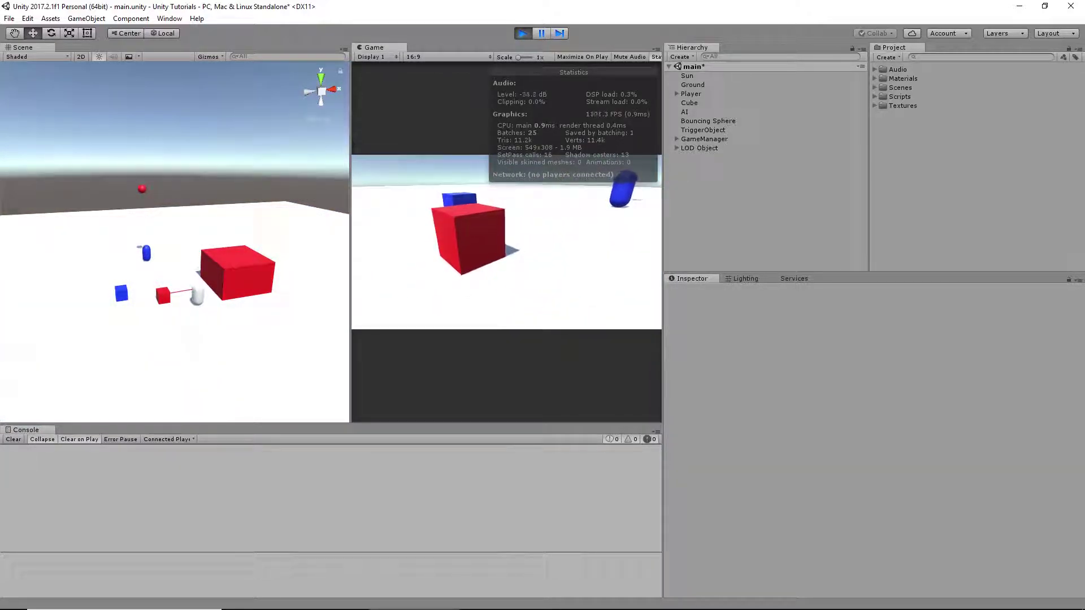
pyautogui.press('a')
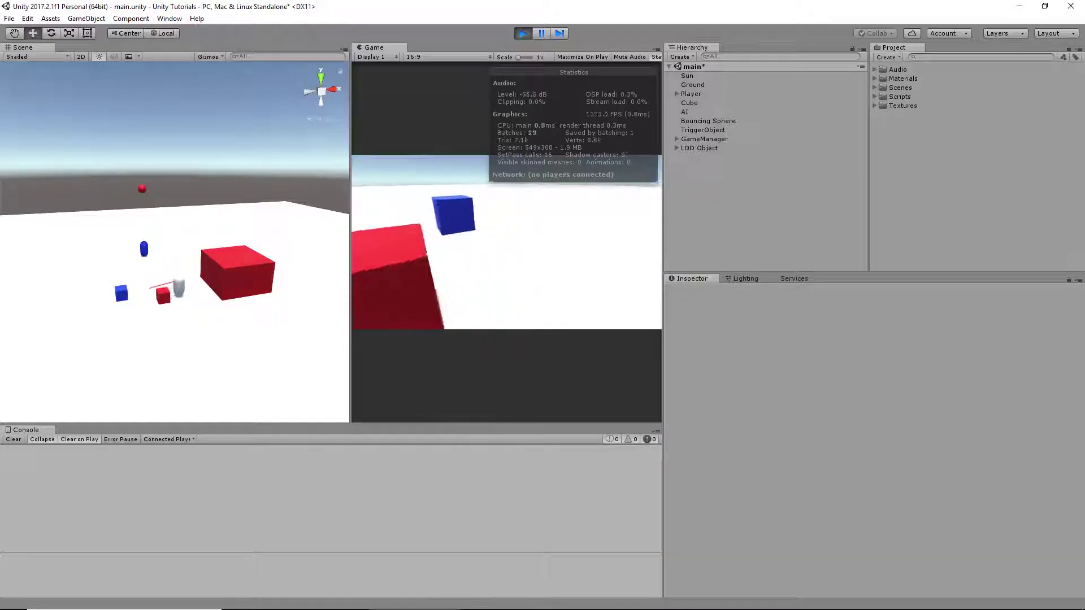
pyautogui.press('a')
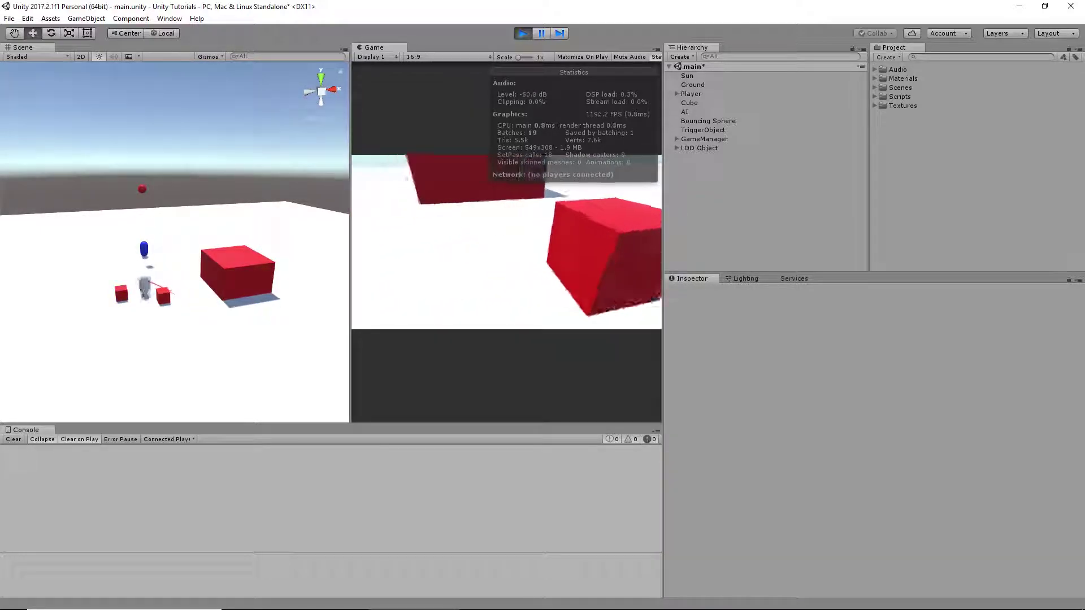
pyautogui.press('w')
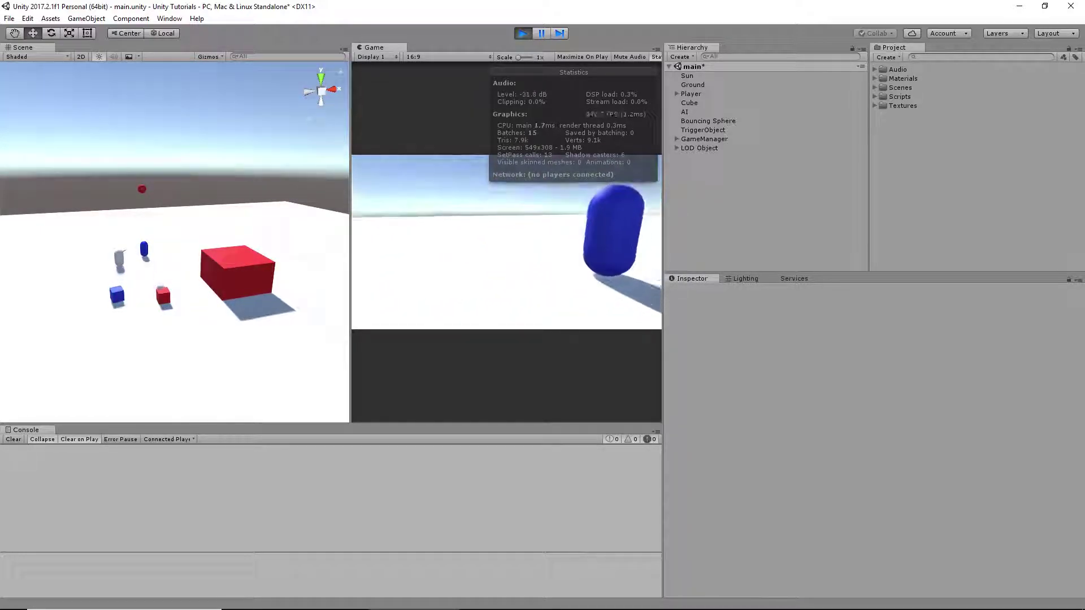
pyautogui.press('d')
pyautogui.press('a')
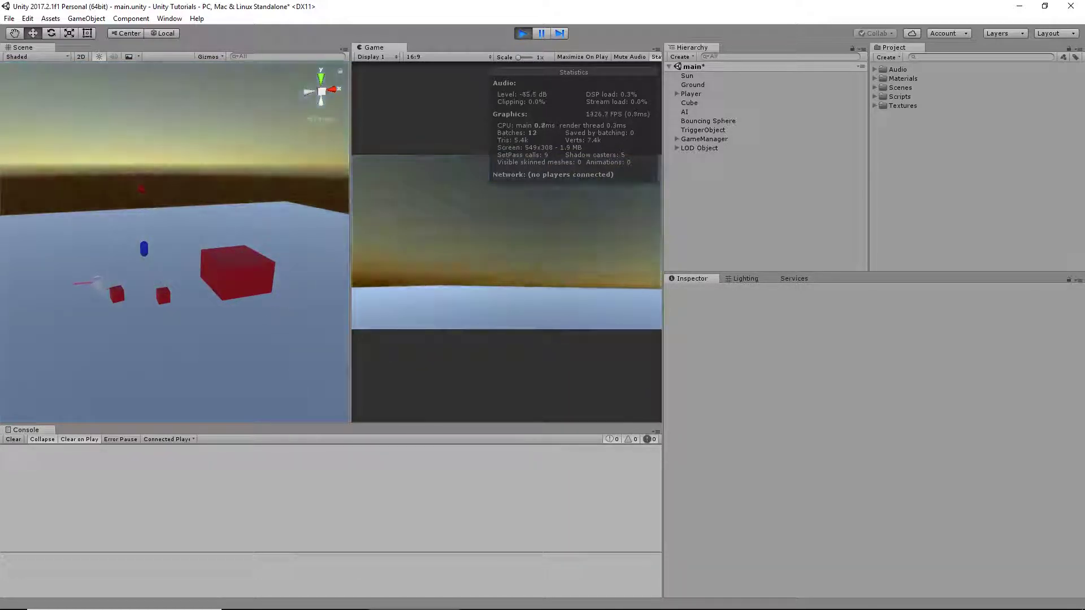
pyautogui.press('a')
pyautogui.press('w')
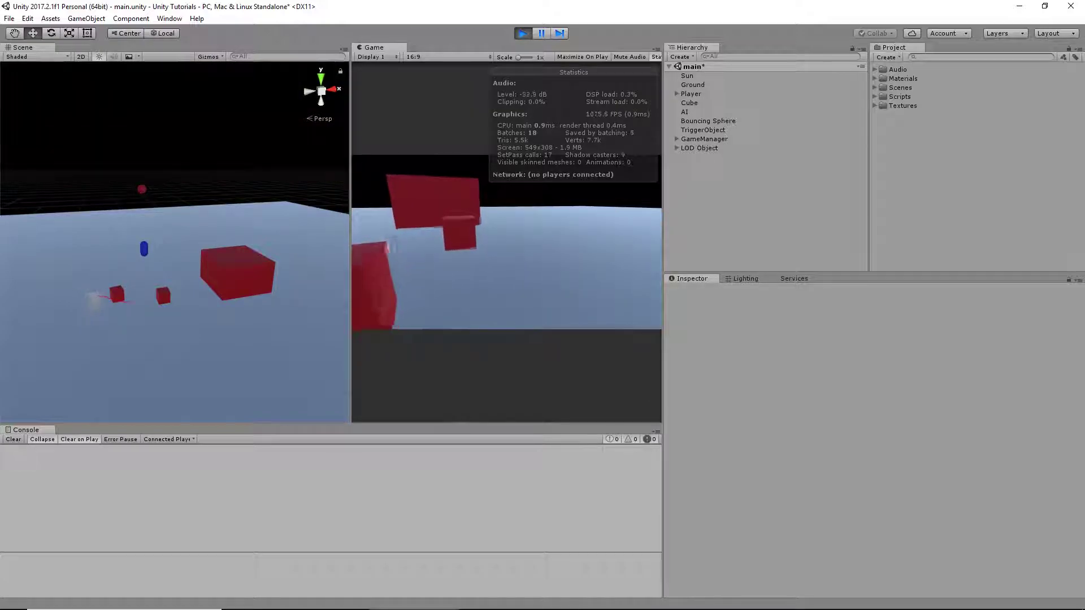
# Step: Back the player away from the red cubes, then return to the small cube and look around
pyautogui.press('s')
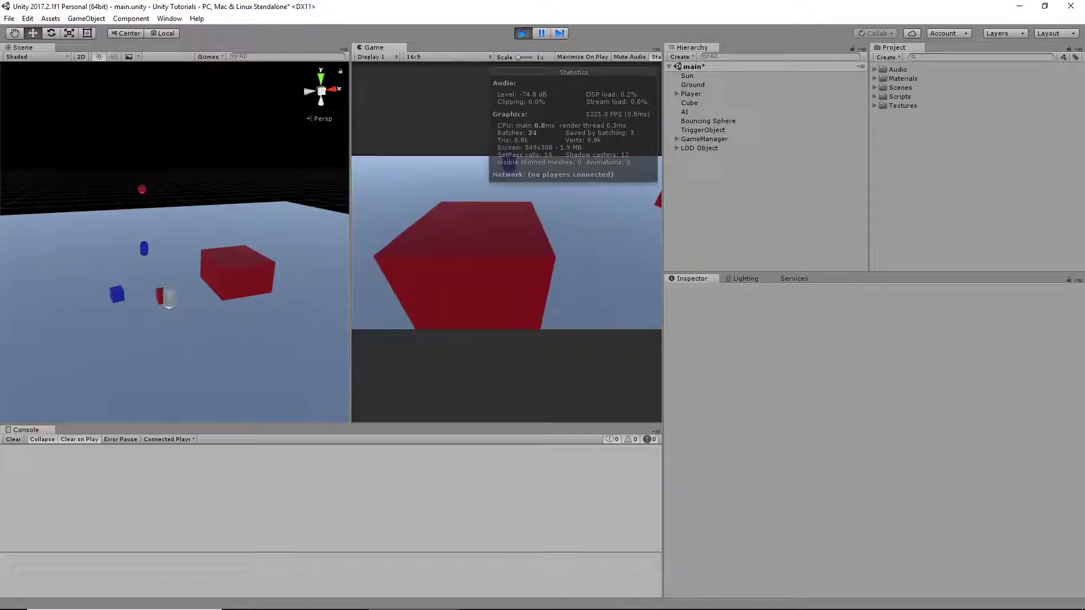
pyautogui.press('s')
pyautogui.press('d')
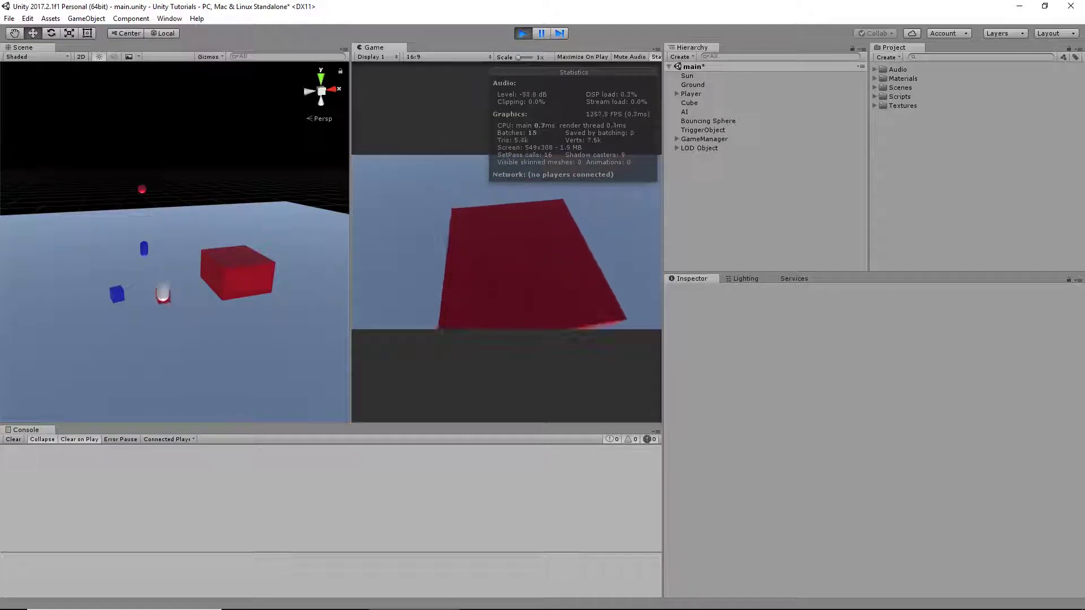
pyautogui.press('s')
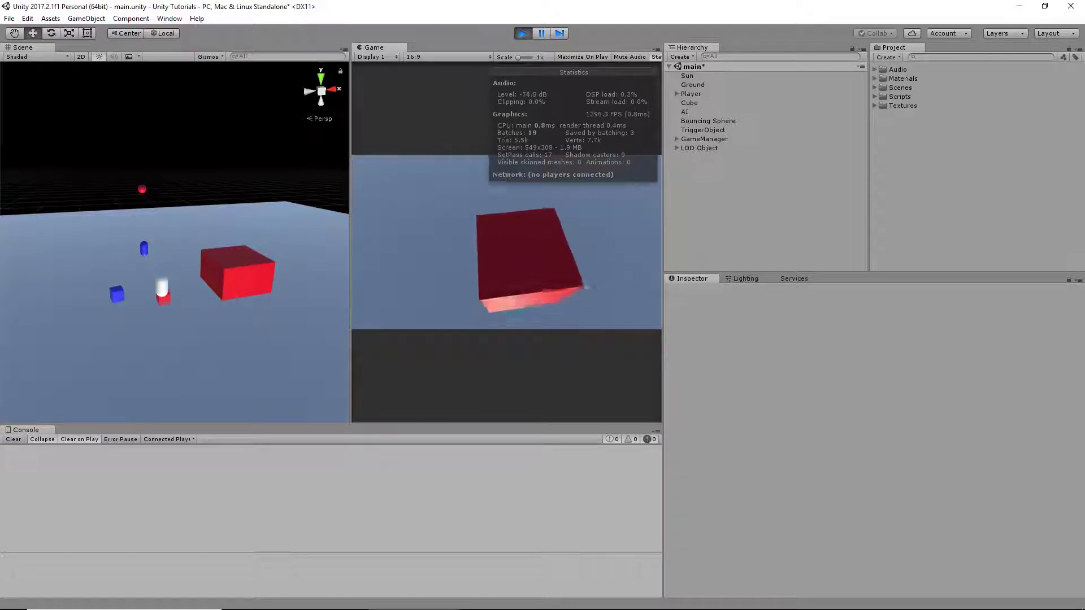
pyautogui.press('s')
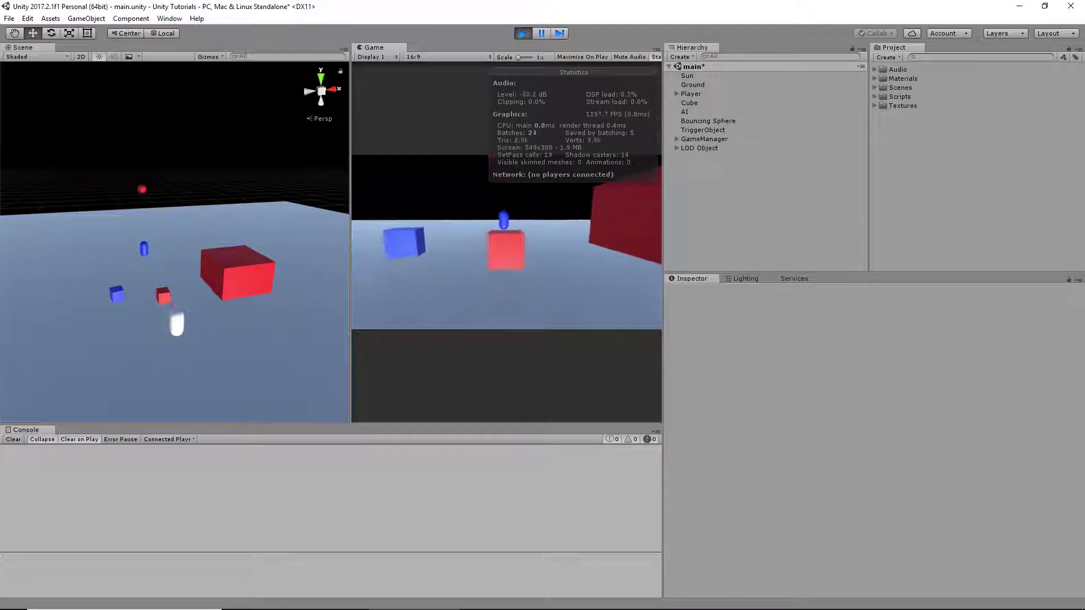
pyautogui.press('a')
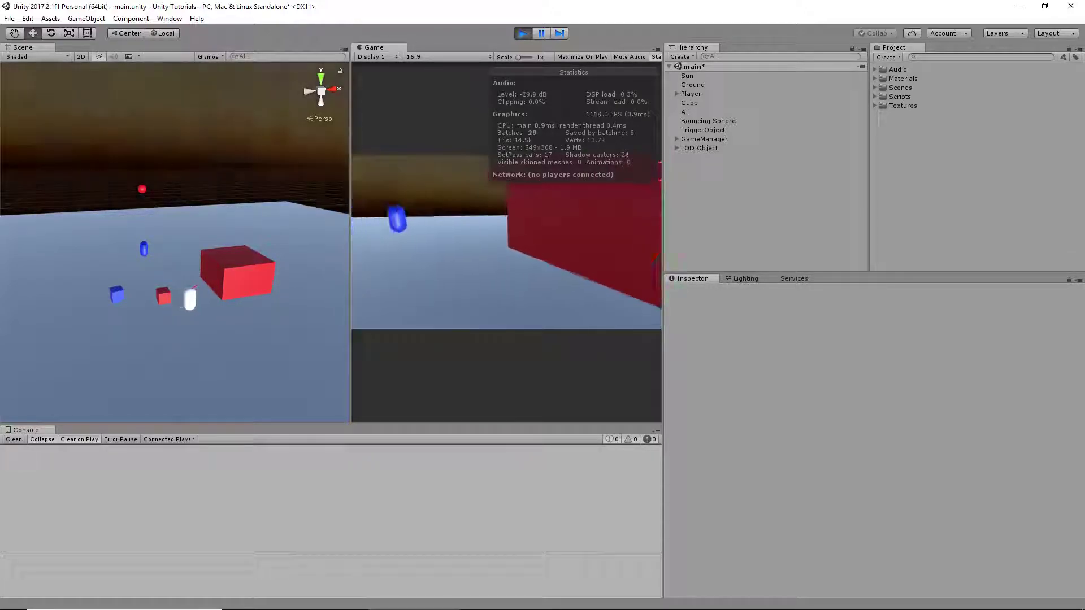
pyautogui.press('w')
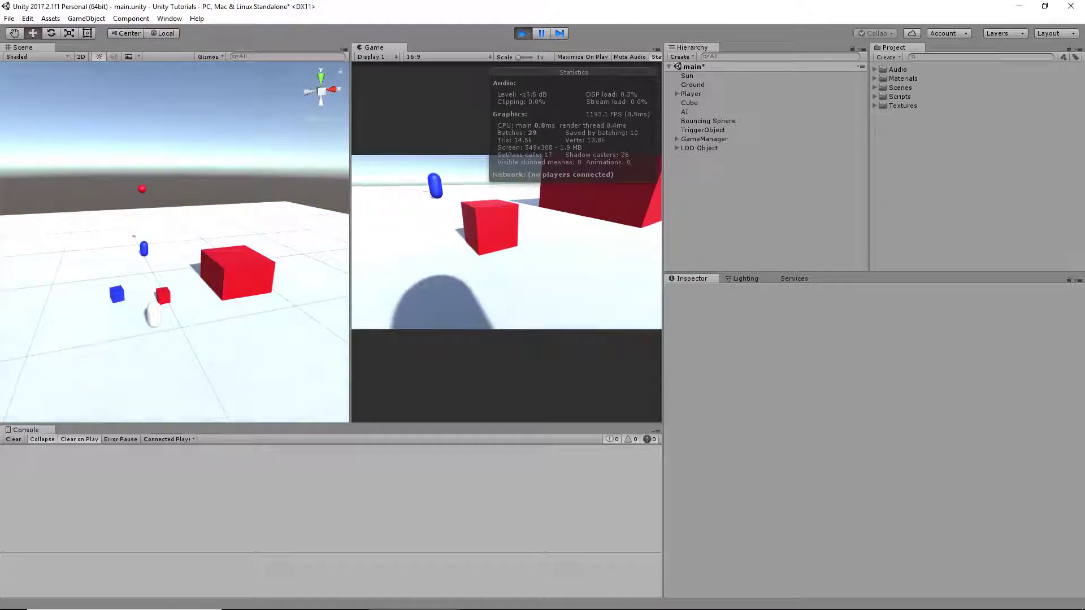
pyautogui.press('w')
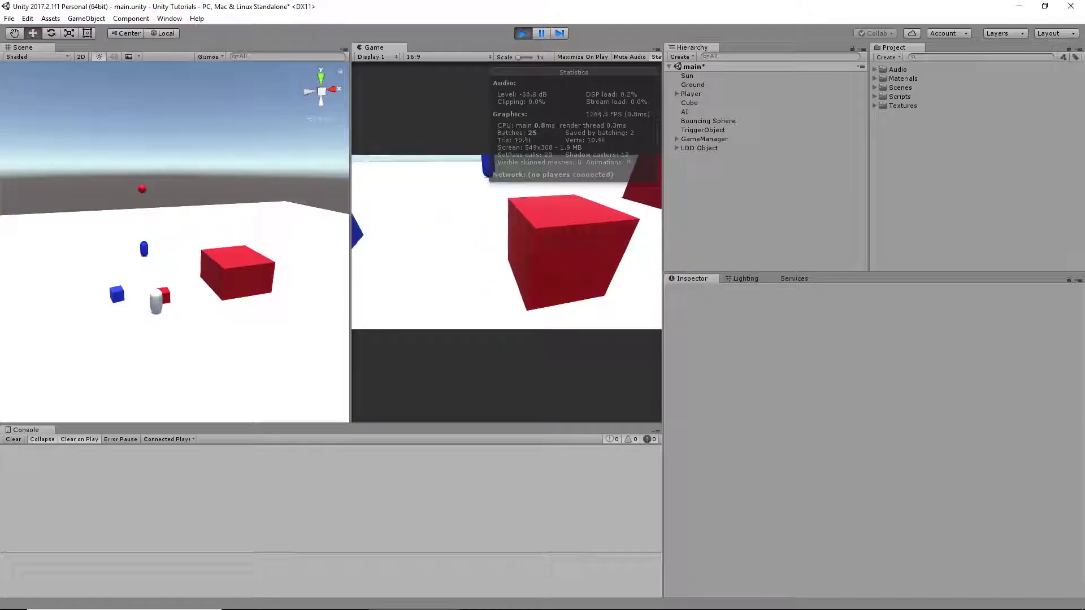
pyautogui.press('super+g')
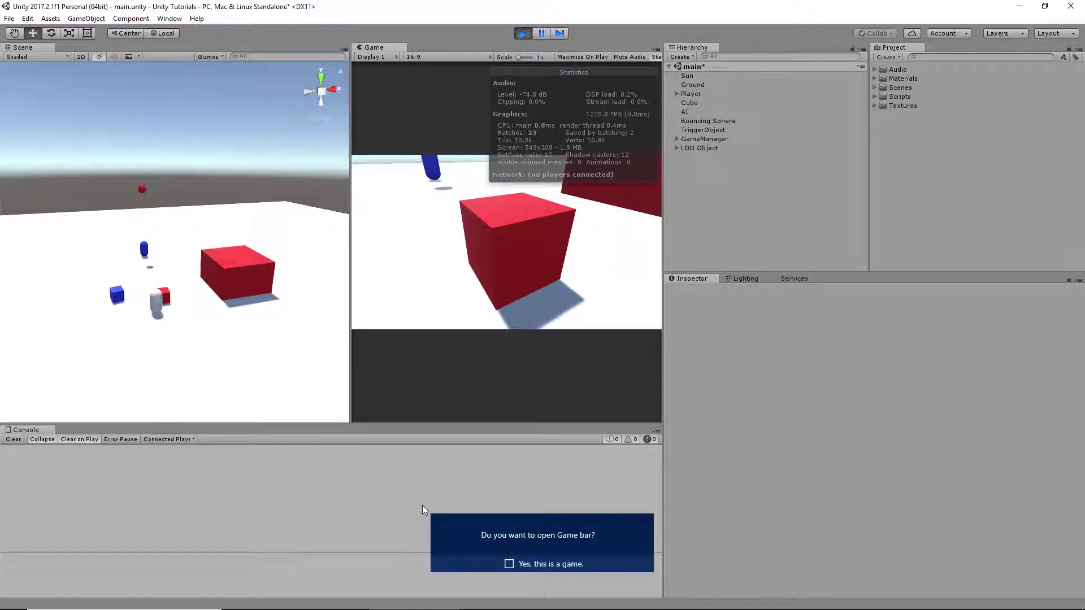
# Step: Dismiss the Game bar prompt and Start menu, then exit Play mode
pyautogui.click(508, 564)
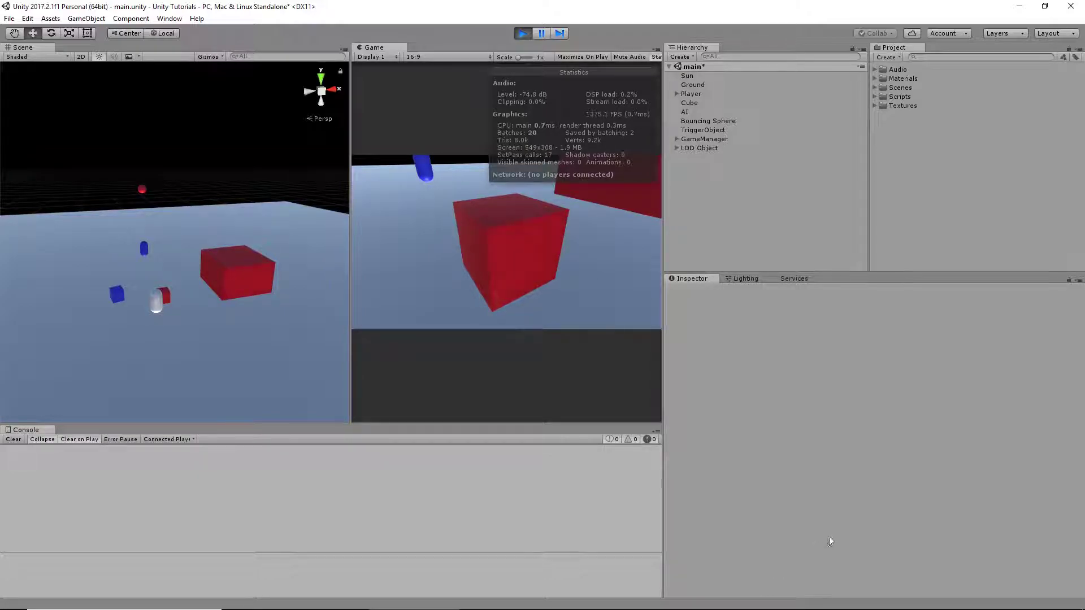
pyautogui.press('super')
pyautogui.click(552, 331)
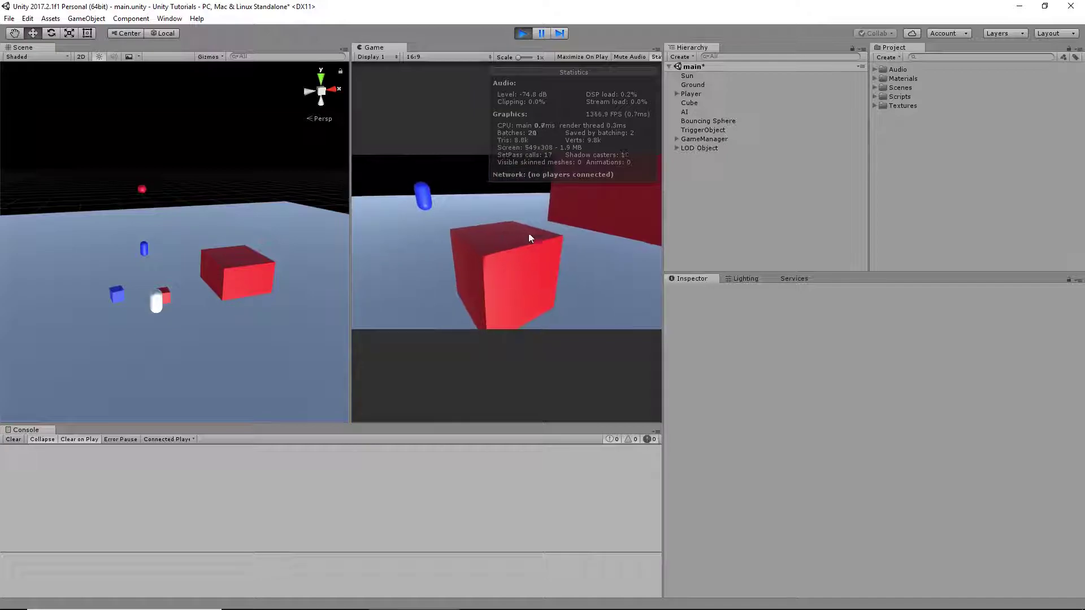
pyautogui.click(523, 33)
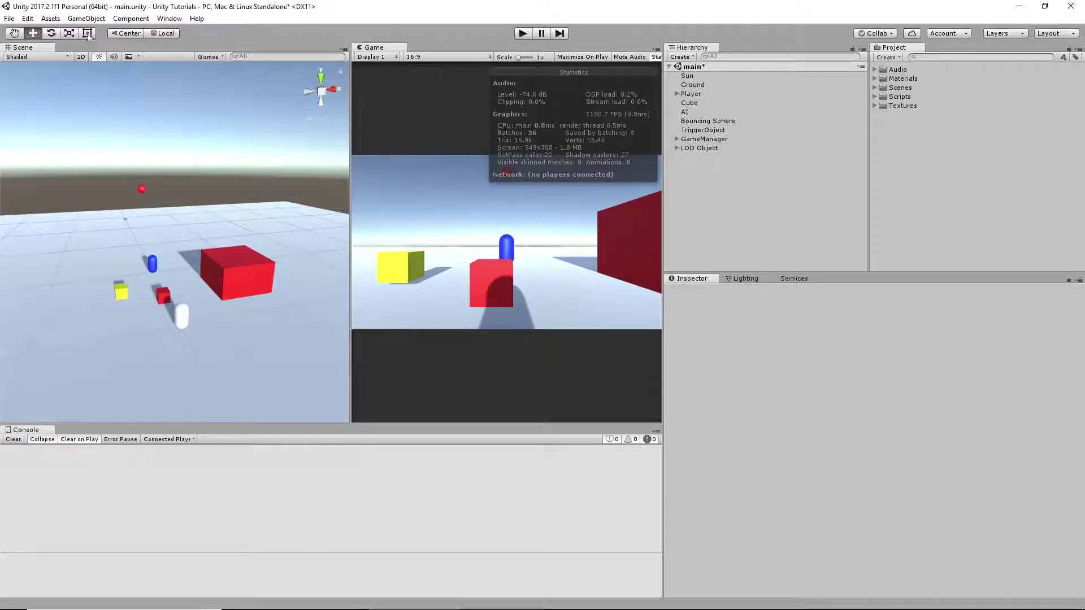
# Step: Open Edit > Project Settings > Input to show the InputManager's 35 axes
pyautogui.click(7, 20)
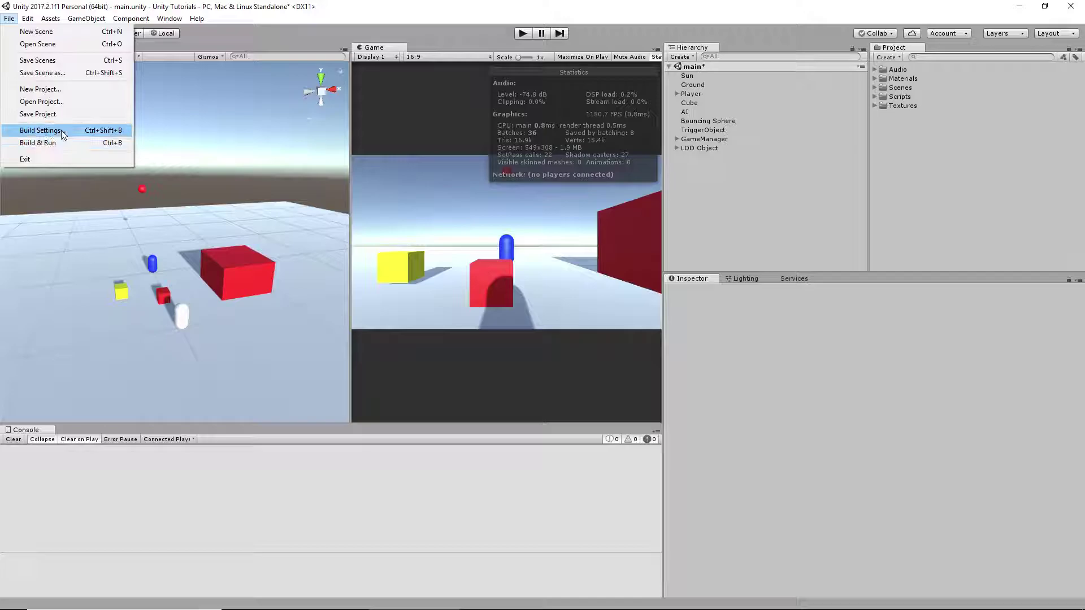
pyautogui.click(141, 17)
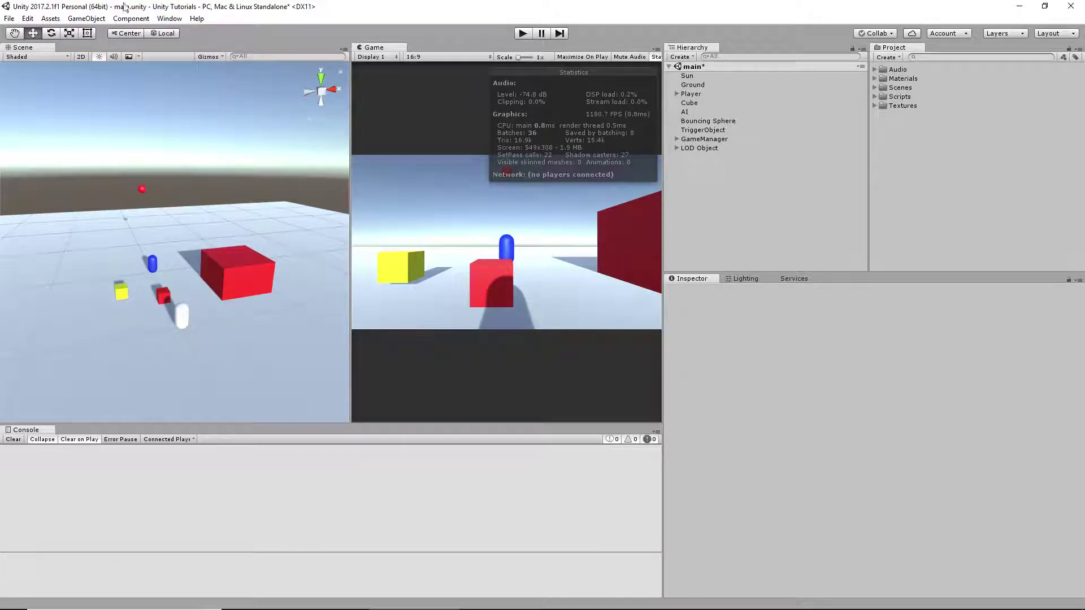
pyautogui.click(28, 19)
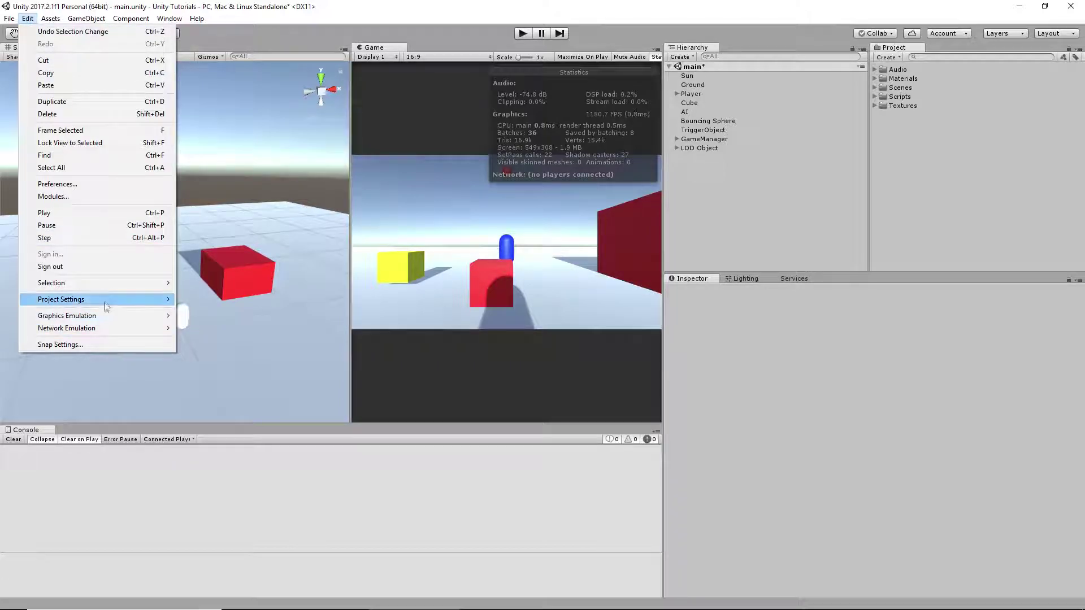
# Step: Open the Input Manager axis list, select the 35-axis size and inspect Mouse X
pyautogui.moveTo(105, 300)
pyautogui.click(240, 299)
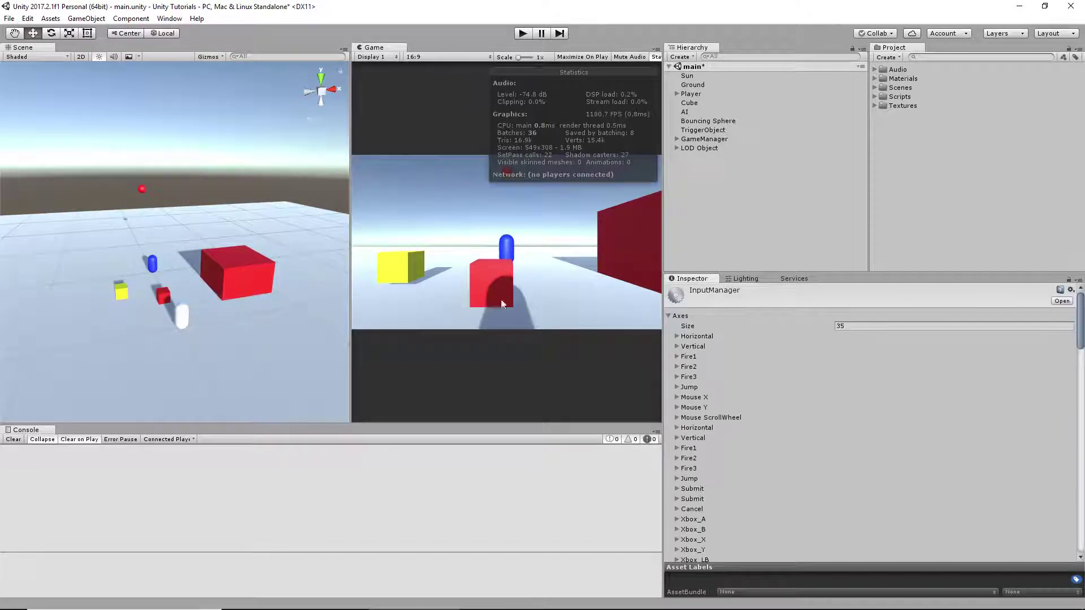
pyautogui.click(849, 327)
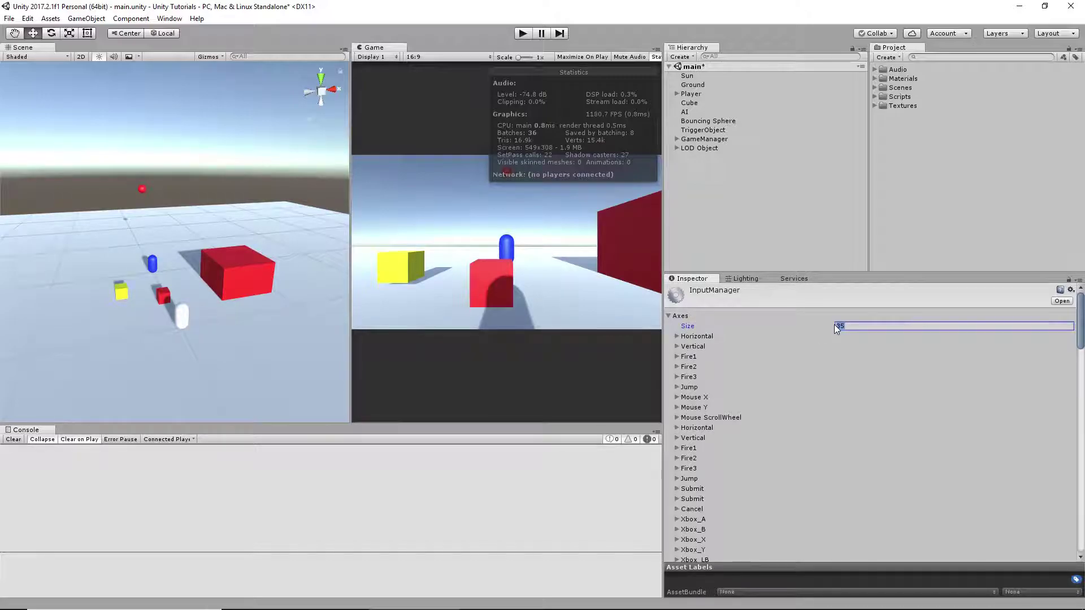
pyautogui.scroll(-5, 734, 377)
pyautogui.scroll(5, 719, 378)
pyautogui.click(677, 397)
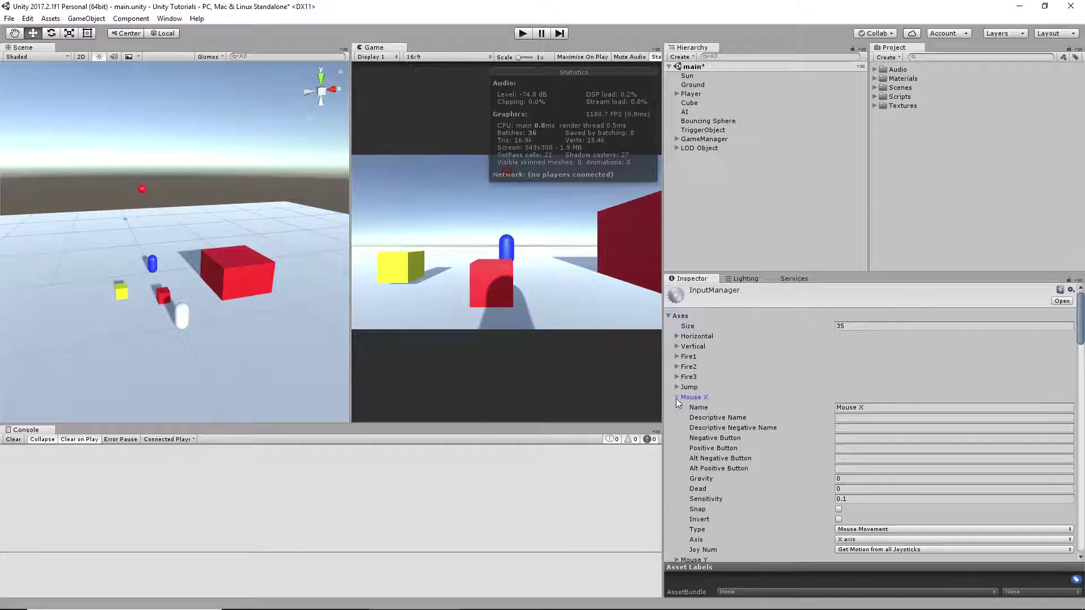
pyautogui.scroll(-3, 875, 479)
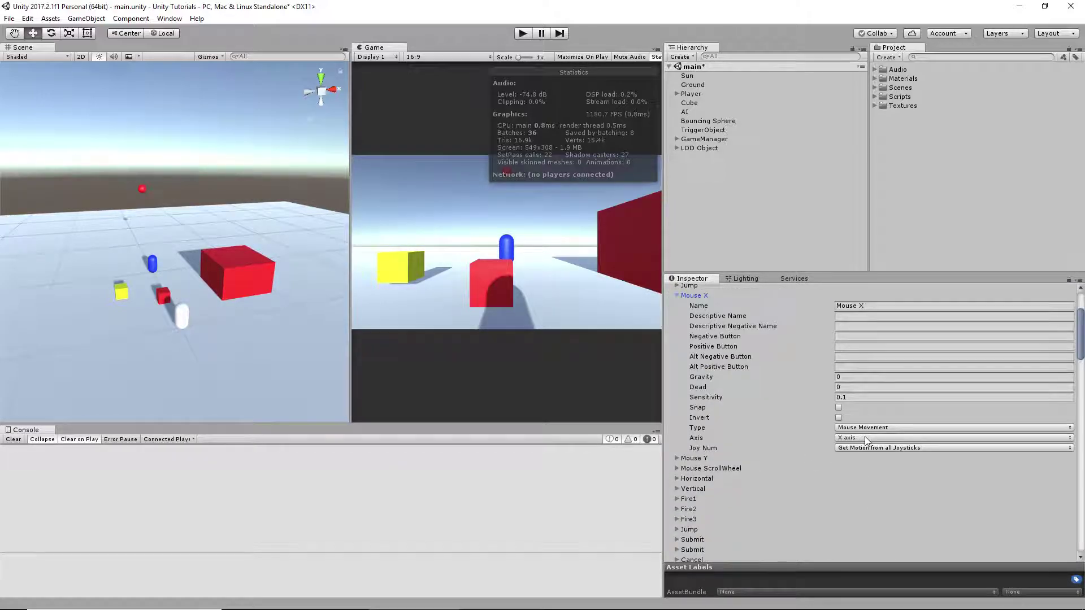
pyautogui.scroll(3, 865, 436)
pyautogui.click(676, 397)
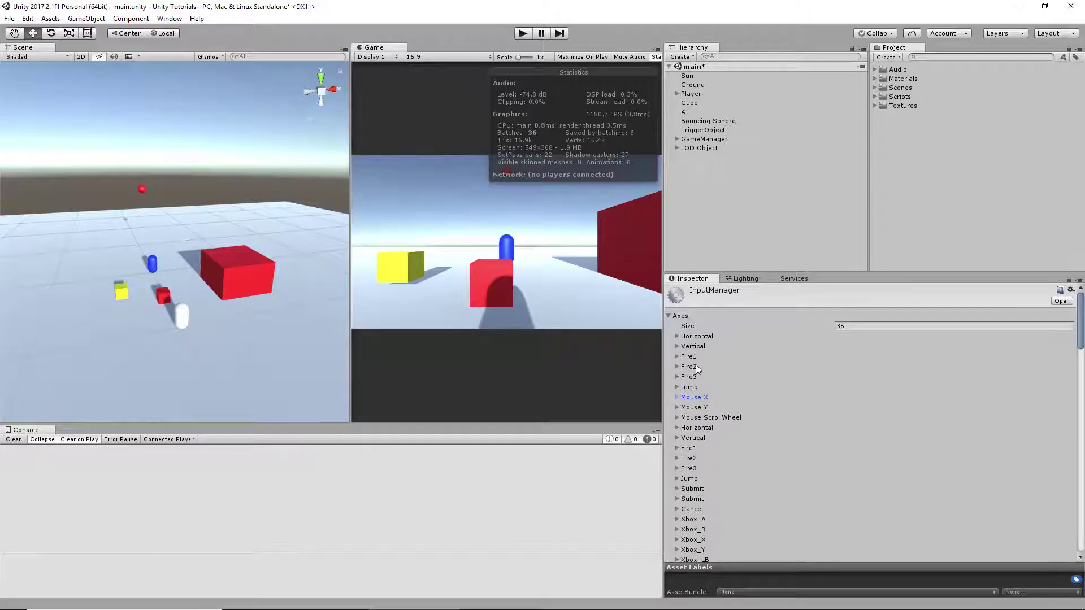
# Step: Expand and collapse the Mouse Y and Mouse ScrollWheel axes to review their settings
pyautogui.click(704, 406)
pyautogui.click(703, 405)
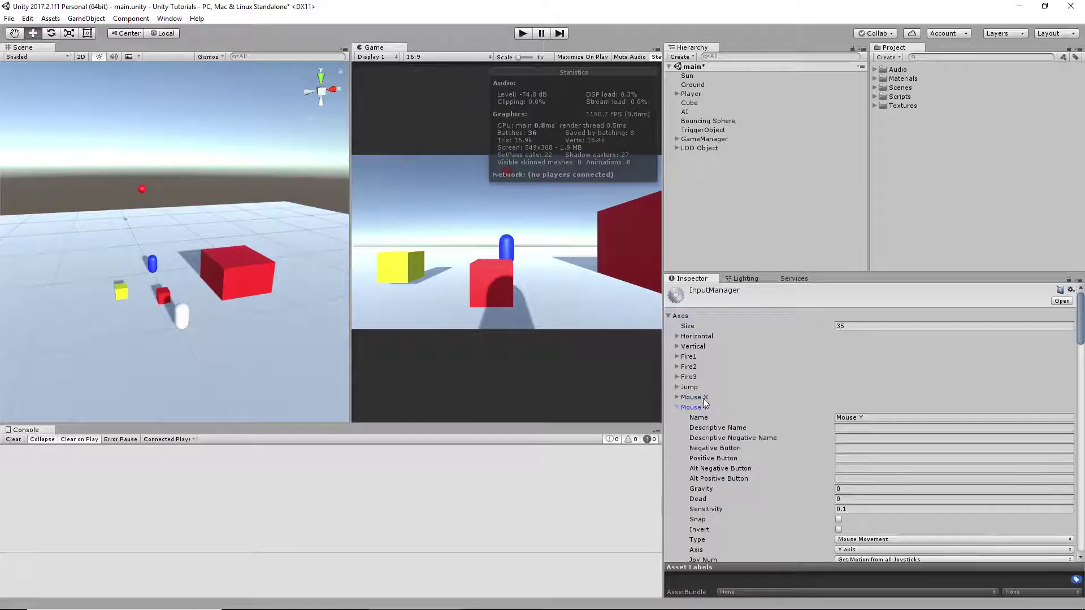
pyautogui.click(677, 398)
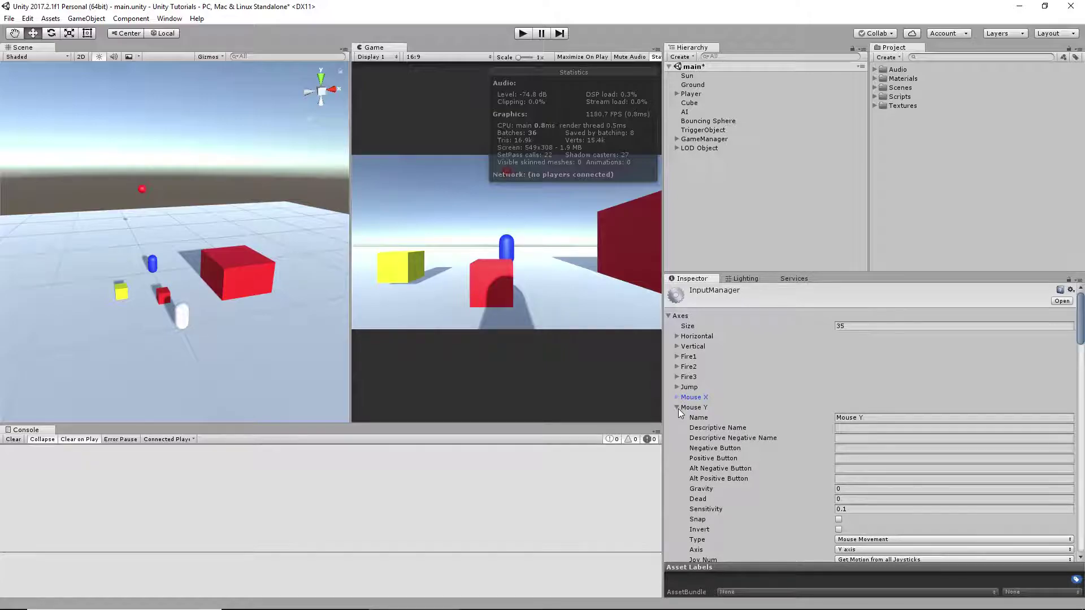
pyautogui.click(681, 407)
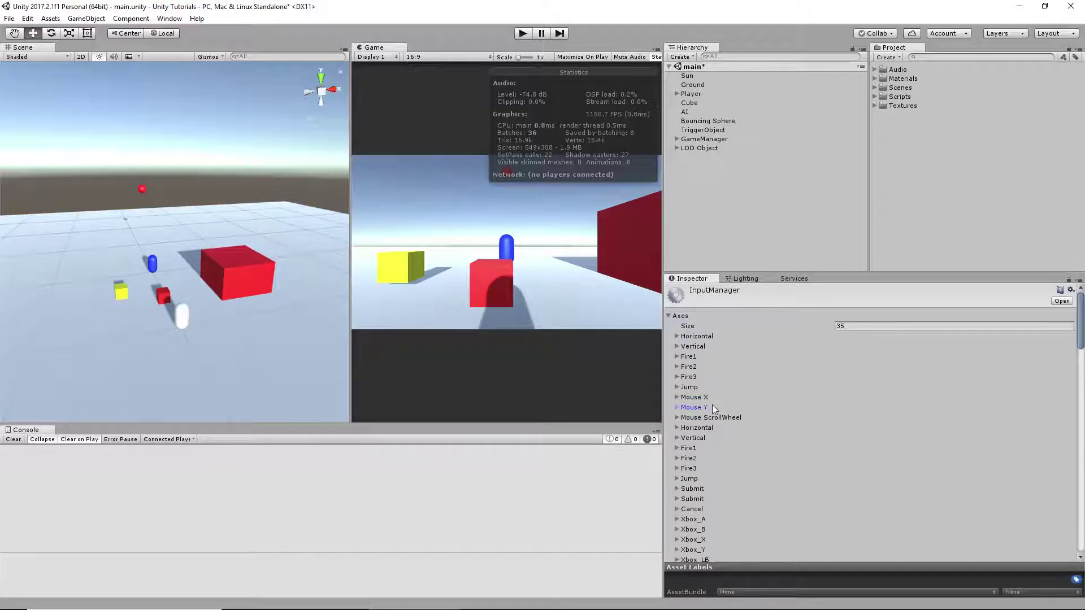
pyautogui.click(677, 418)
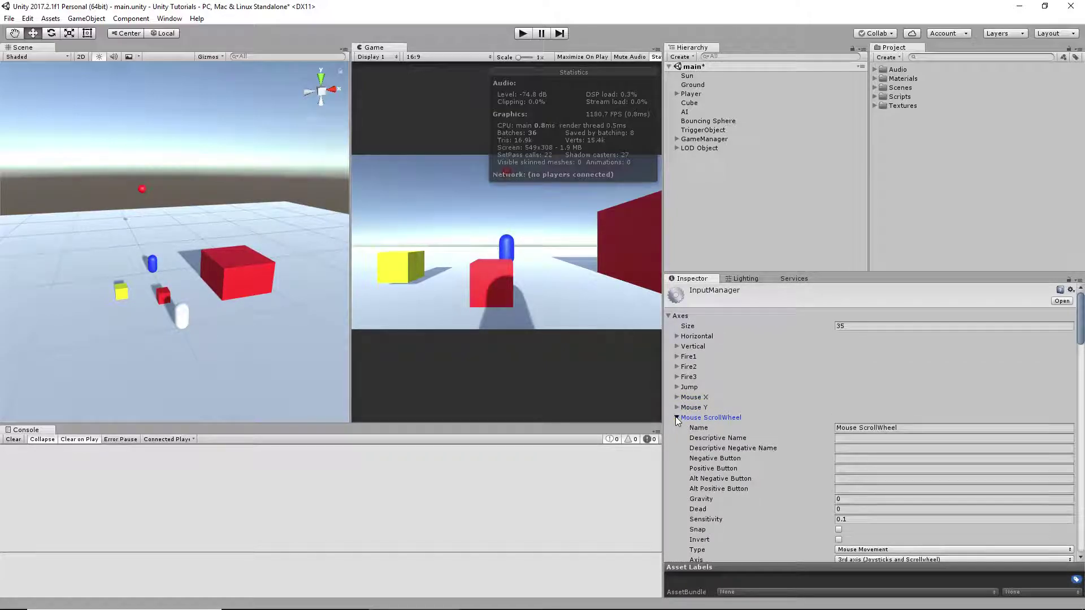
pyautogui.click(676, 417)
pyautogui.click(676, 418)
pyautogui.click(676, 417)
# Step: Scroll to the Xbox axes and fold Xbox_A, Xbox_LJH, Xbox_RJH and Xbox_RJV open and closed
pyautogui.scroll(-3, 683, 421)
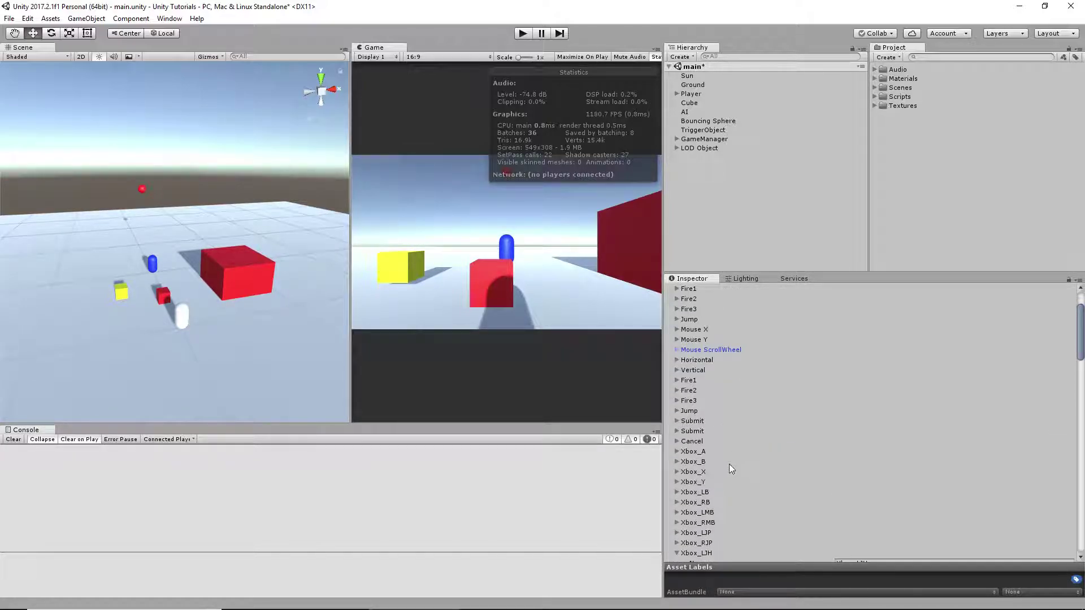
pyautogui.scroll(-2, 695, 424)
pyautogui.click(677, 418)
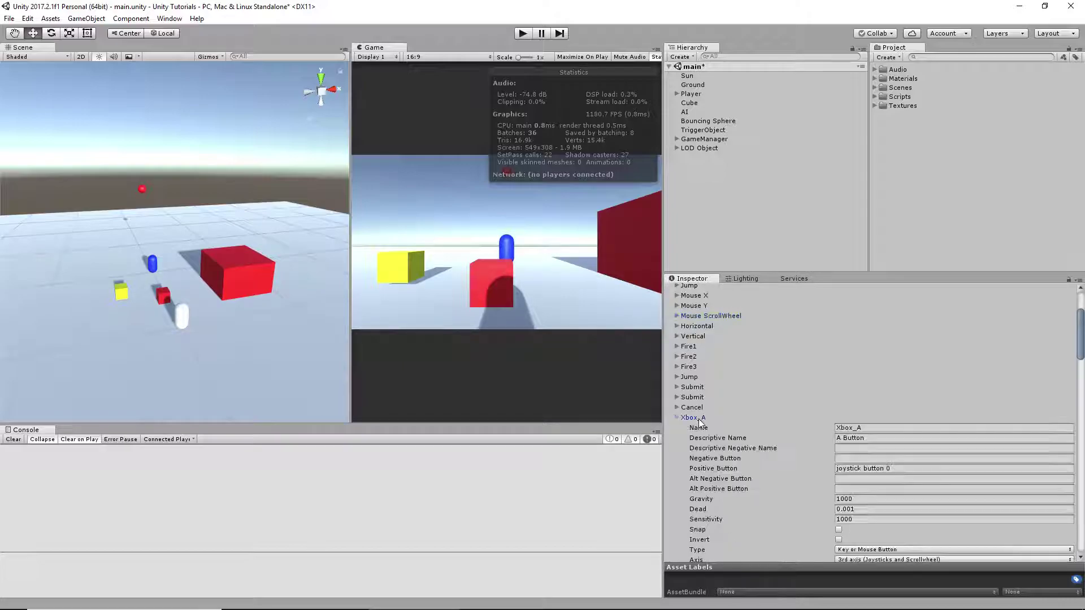
pyautogui.click(677, 417)
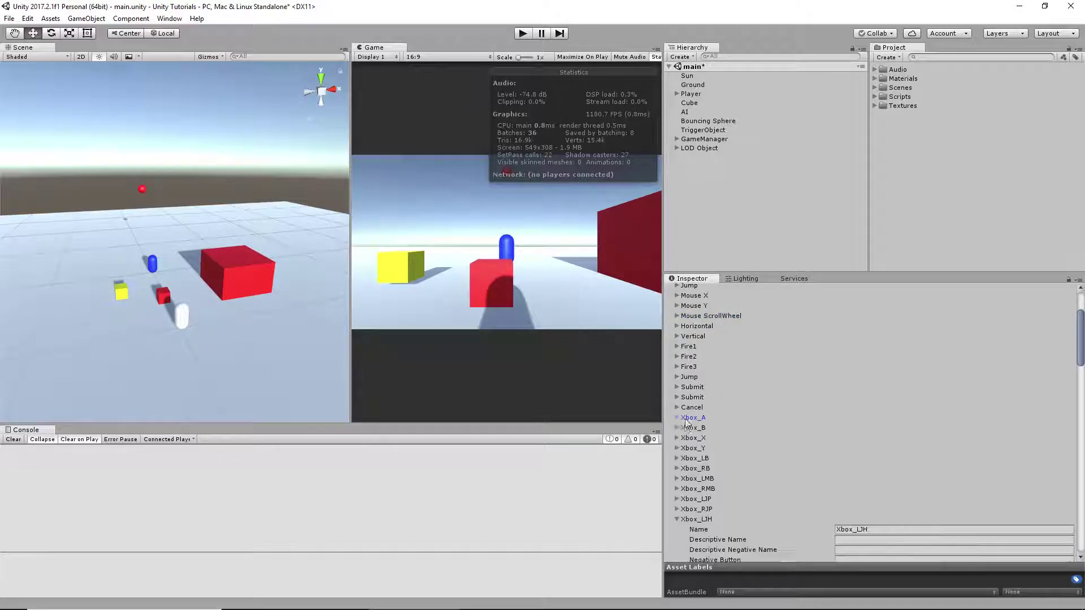
pyautogui.click(677, 519)
pyautogui.scroll(-2, 676, 519)
pyautogui.click(677, 428)
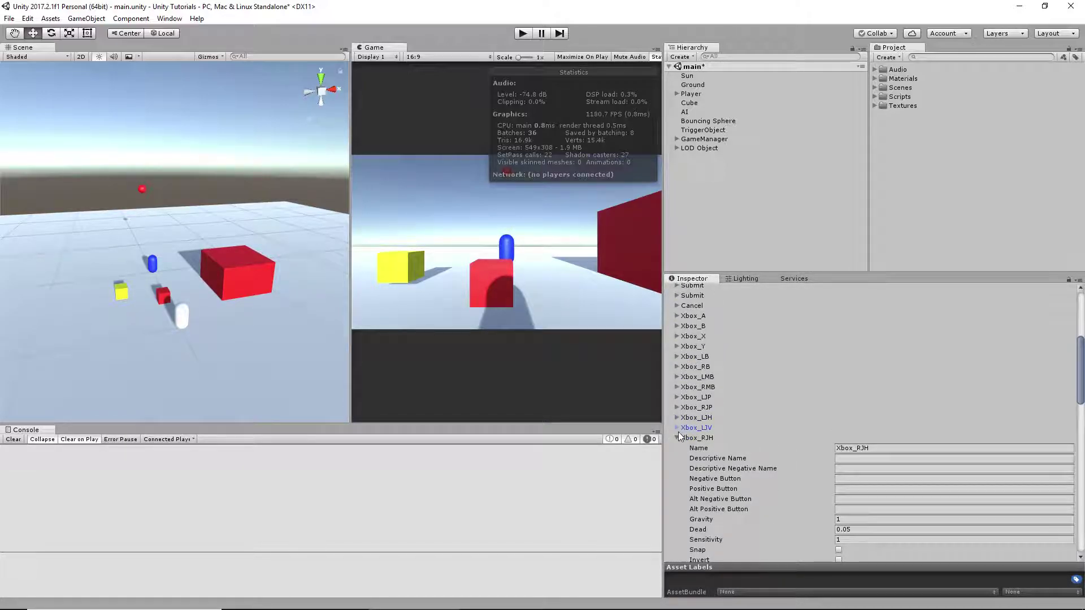
pyautogui.click(677, 438)
pyautogui.click(677, 448)
pyautogui.click(677, 448)
# Step: Check Xbox_T, Xbox_DPH and Xbox_DPV, then expand Xbox_A showing joystick button 0
pyautogui.click(677, 458)
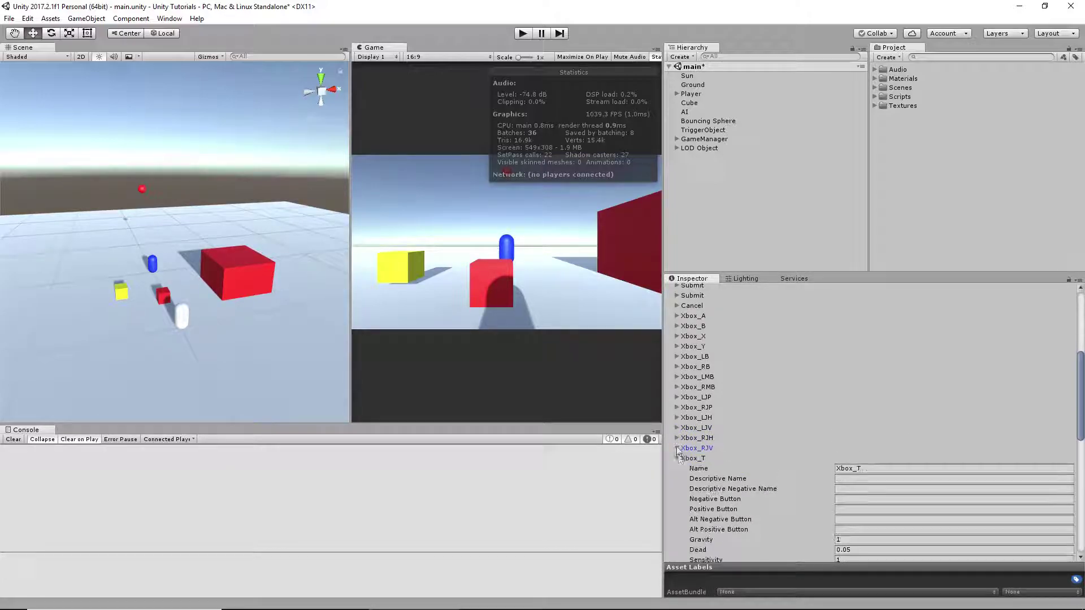
pyautogui.click(677, 458)
pyautogui.click(677, 468)
pyautogui.click(677, 469)
pyautogui.click(677, 479)
pyautogui.click(677, 479)
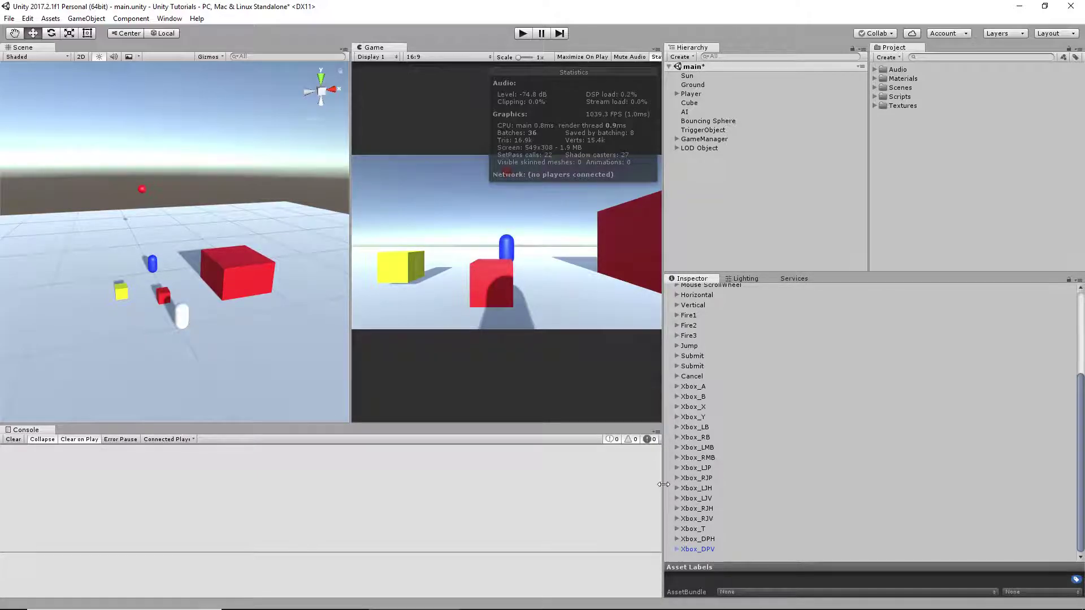
pyautogui.scroll(1, 737, 401)
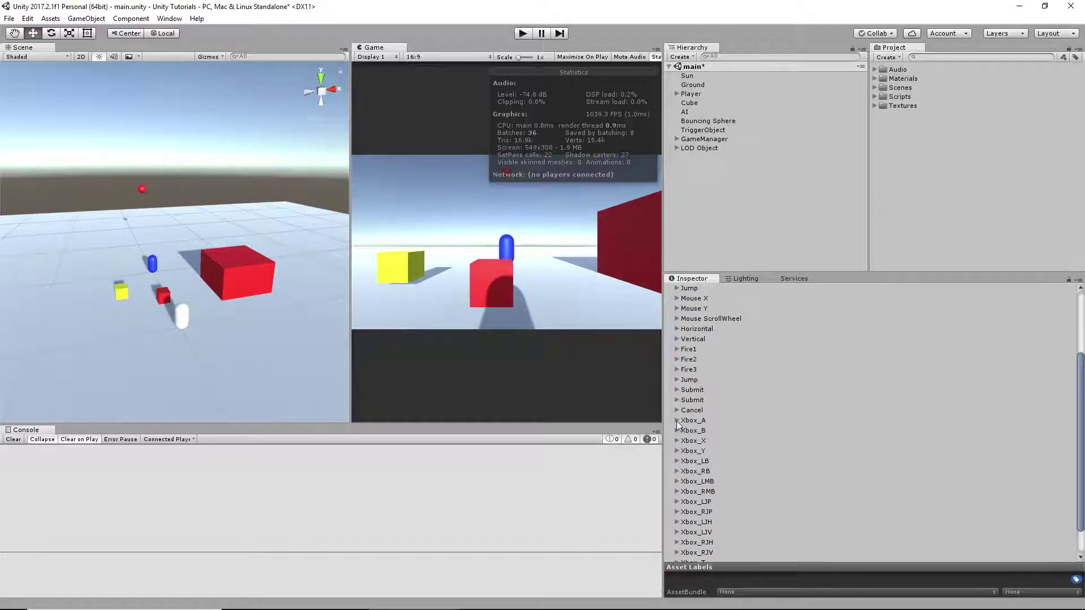
pyautogui.scroll(-1, 684, 438)
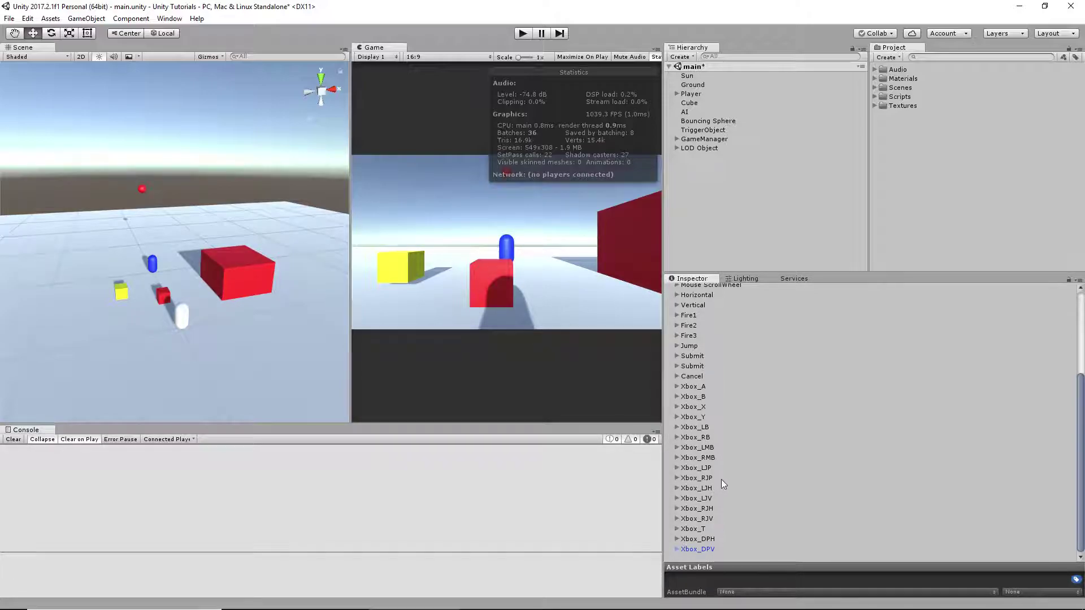
pyautogui.click(677, 387)
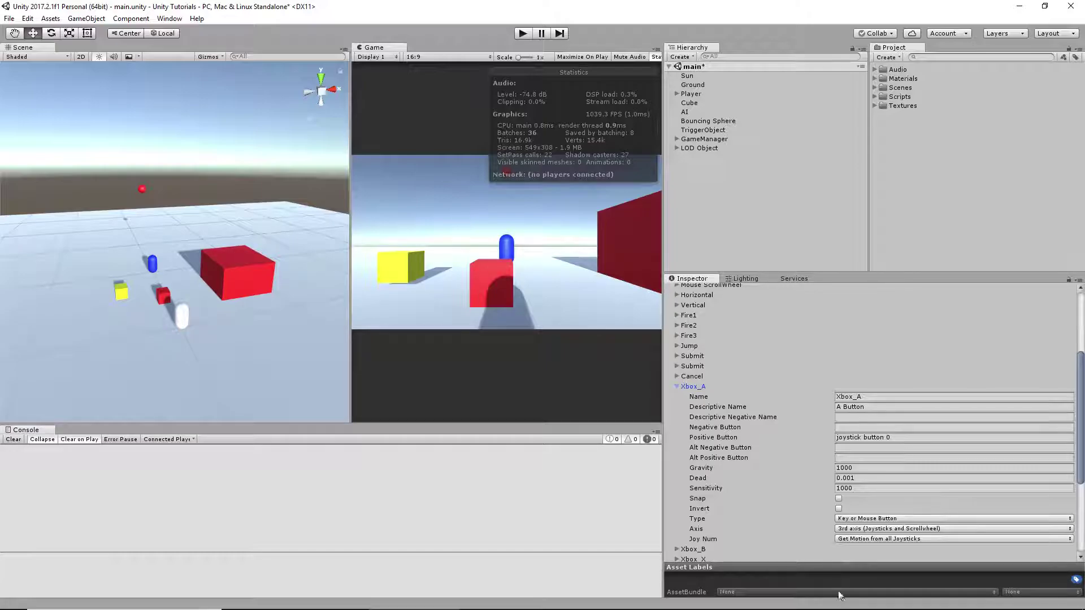
# Step: Inspect Xbox_A's Axis and Type options plus its name and joystick button 0 fields unchanged
pyautogui.click(859, 529)
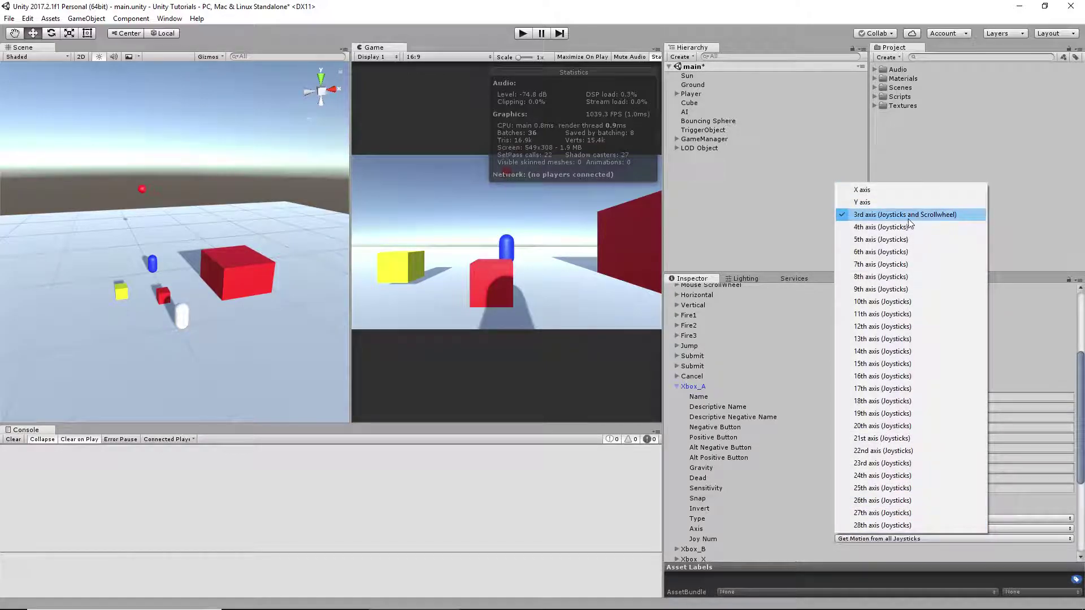
pyautogui.click(1025, 518)
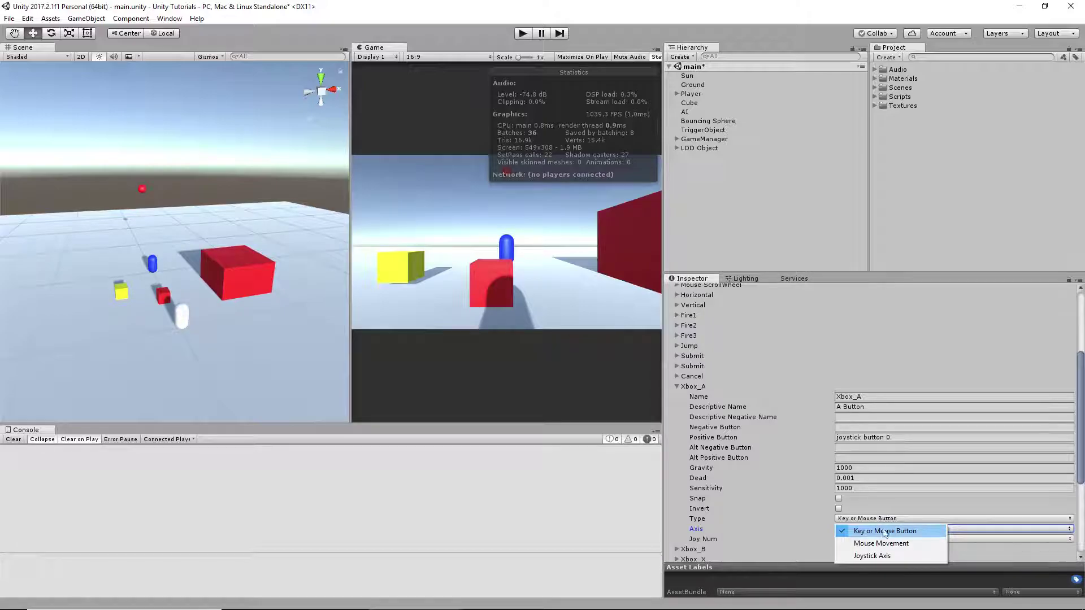
pyautogui.click(708, 382)
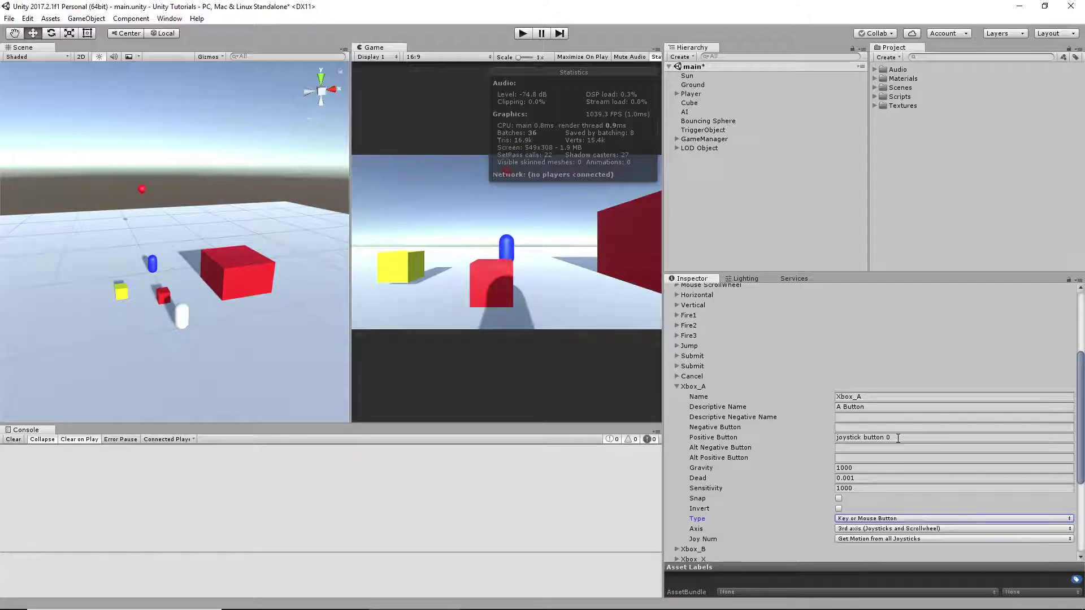
pyautogui.click(871, 397)
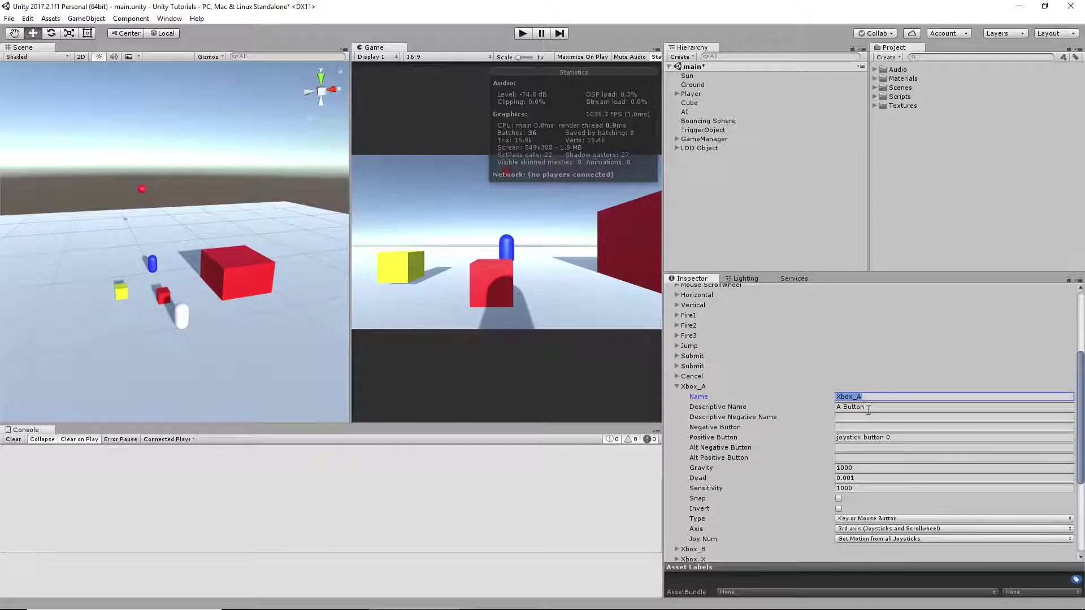
pyautogui.press('Tab')
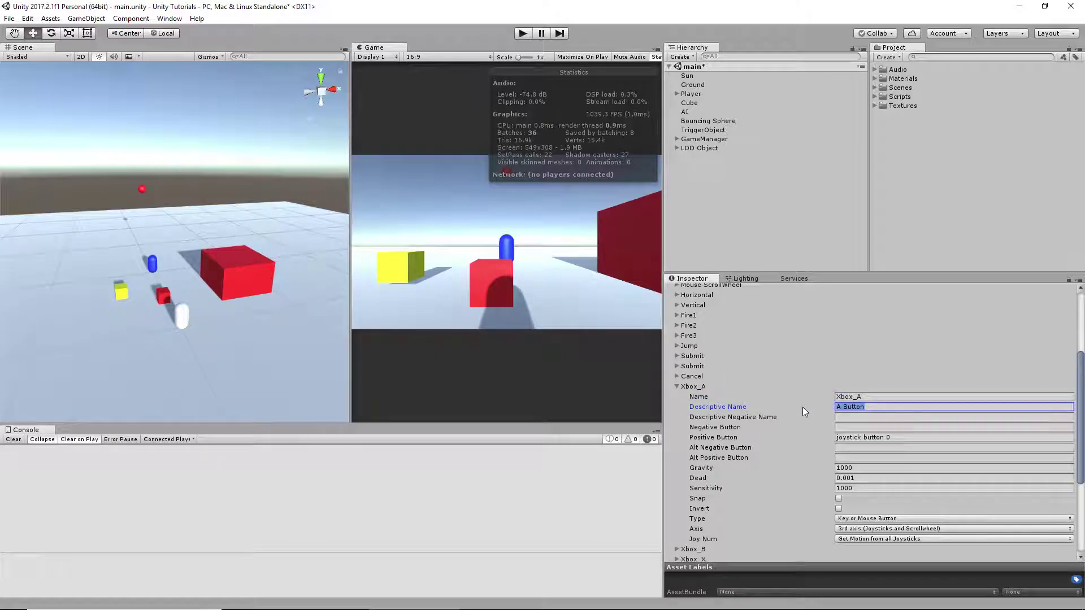
pyautogui.click(871, 397)
pyautogui.click(884, 438)
pyautogui.click(877, 396)
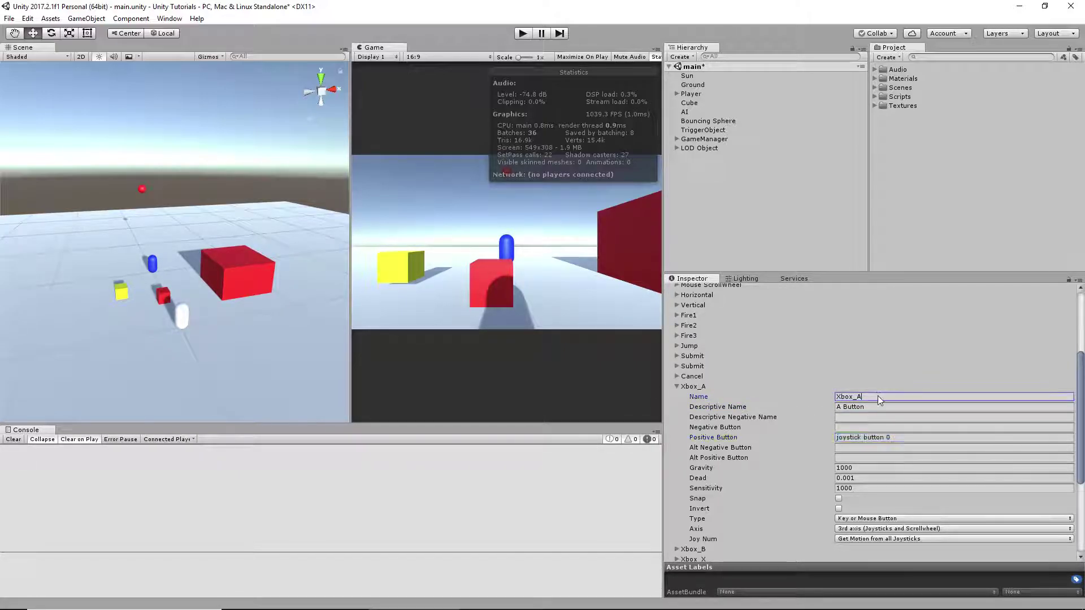
pyautogui.click(890, 438)
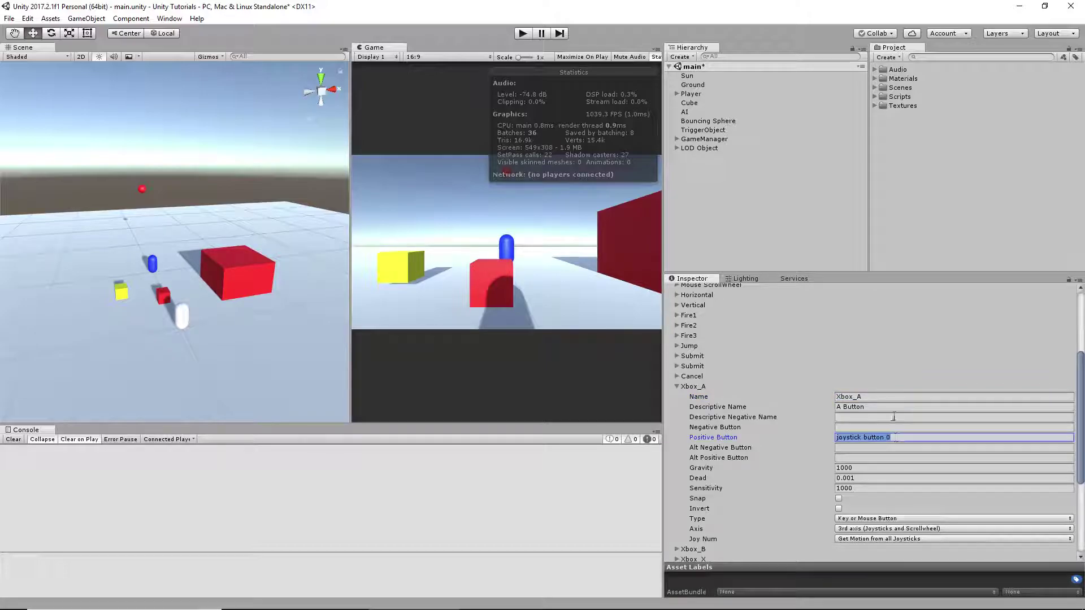
# Step: Recheck Xbox_A's type and axis lists, keeping 3rd axis, and highlight the 'joystick button' value
pyautogui.click(894, 519)
pyautogui.click(1005, 530)
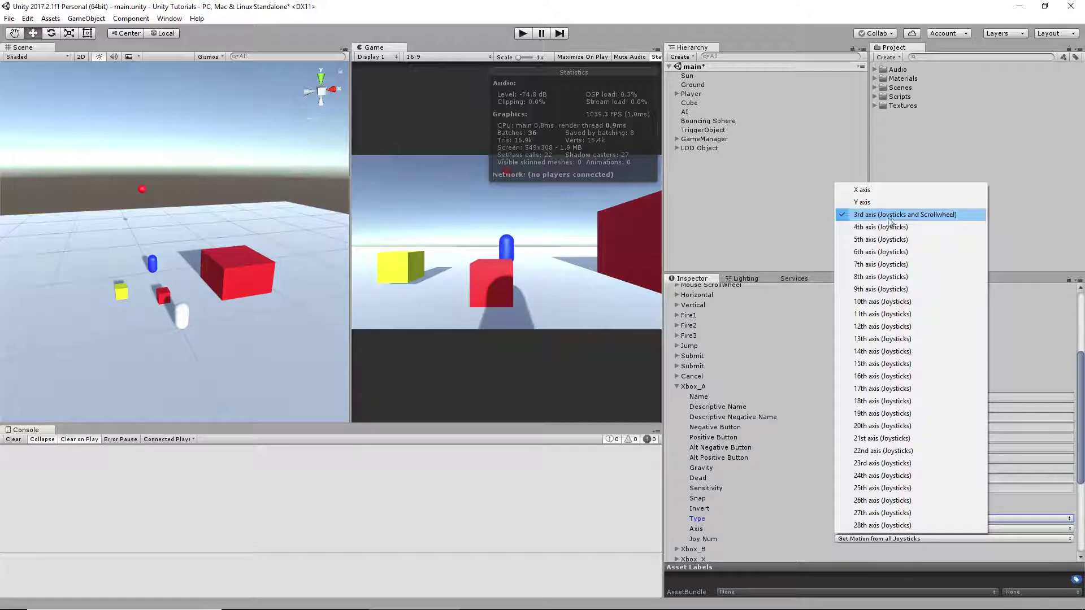
pyautogui.click(1047, 530)
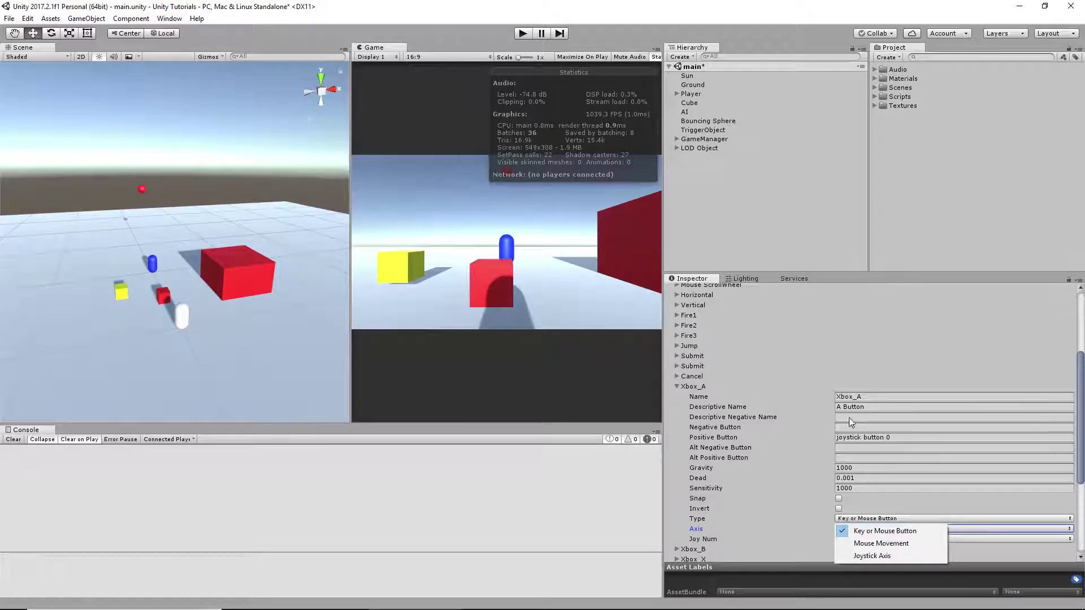
pyautogui.click(868, 396)
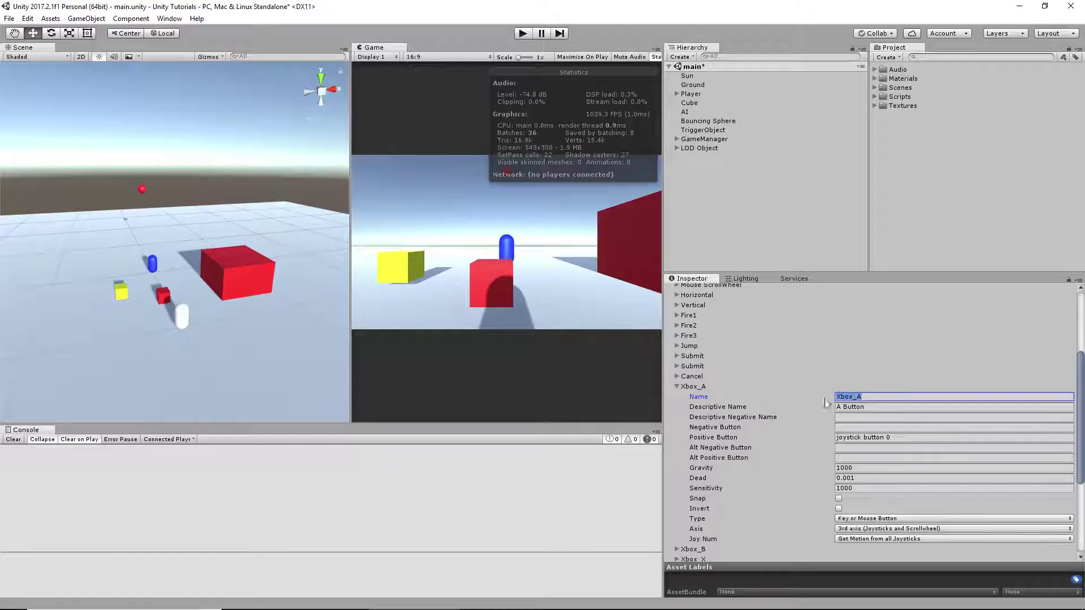
pyautogui.click(920, 439)
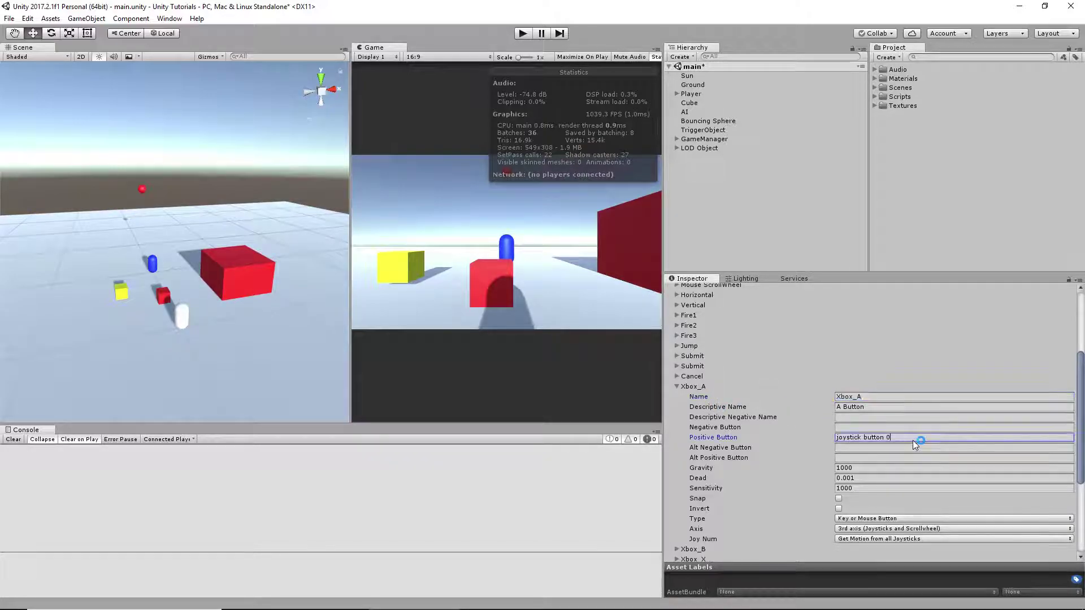
pyautogui.moveTo(913, 439); pyautogui.dragTo(836, 437)
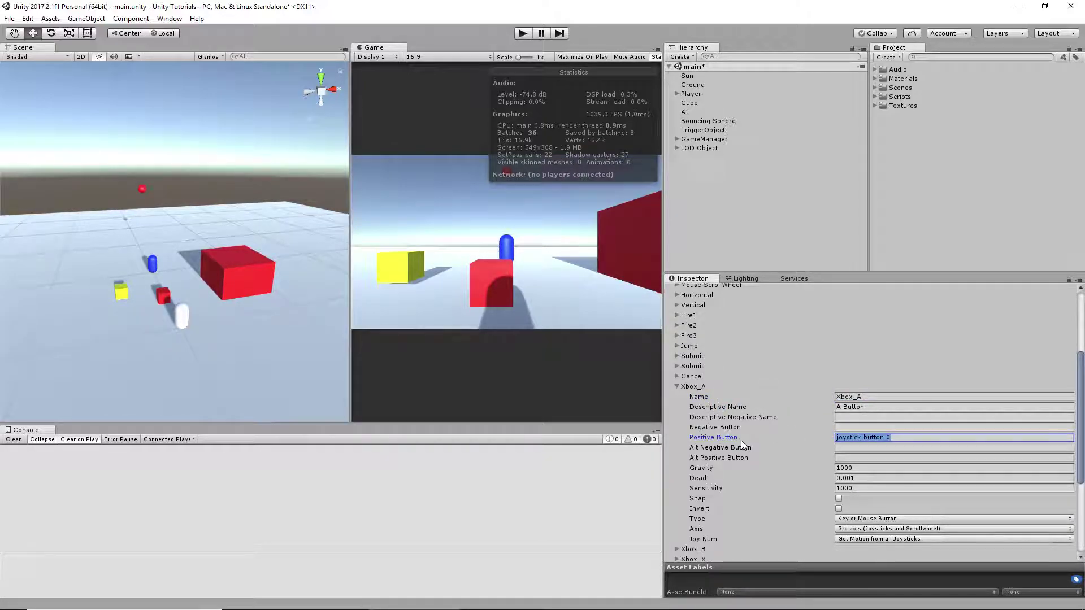
pyautogui.click(863, 439)
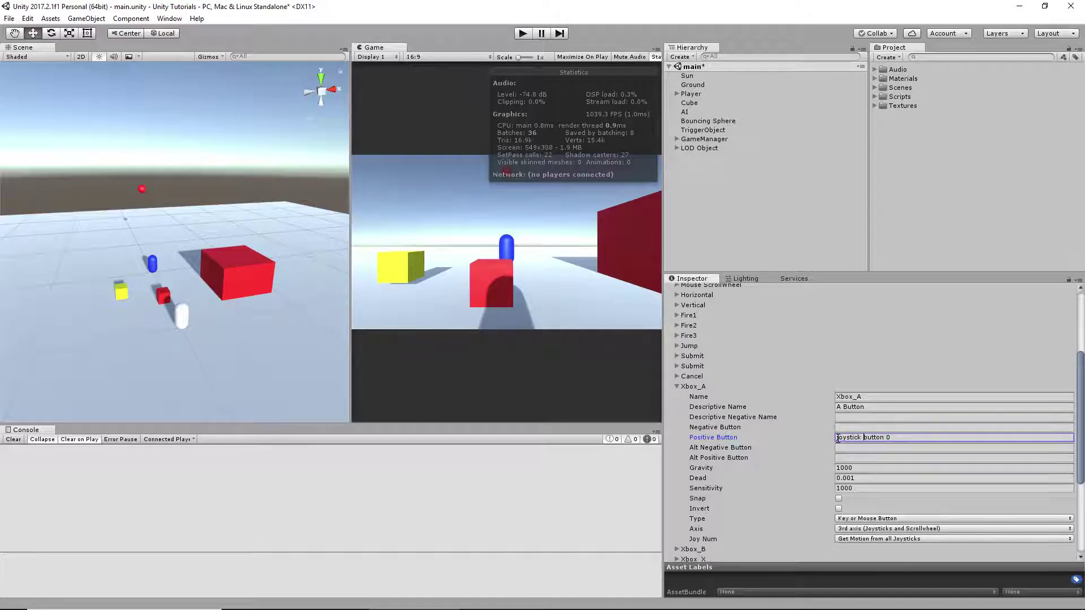
pyautogui.moveTo(837, 438); pyautogui.dragTo(890, 437)
# Step: Collapse Xbox_A and review Xbox_B's joystick button 1 mapping, type and axis options
pyautogui.click(677, 386)
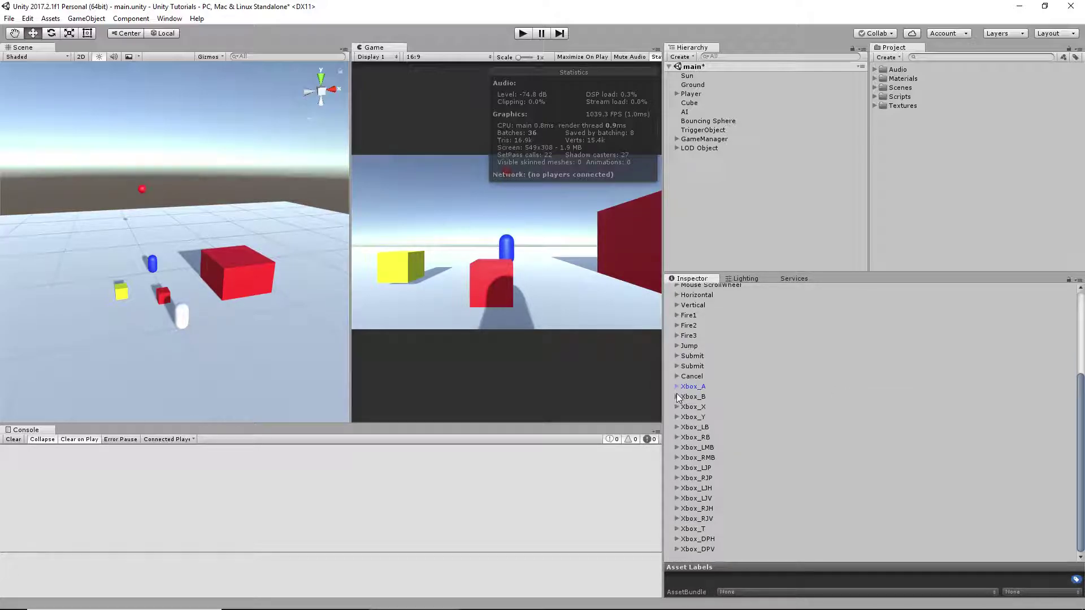
pyautogui.click(676, 396)
pyautogui.scroll(-1, 825, 416)
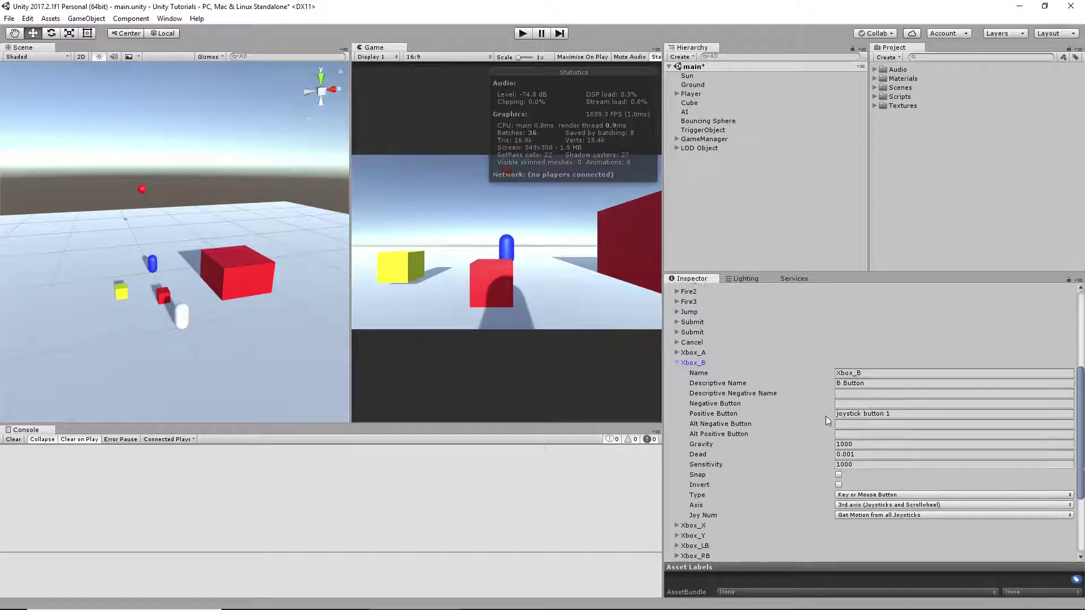
pyautogui.click(856, 373)
pyautogui.click(879, 414)
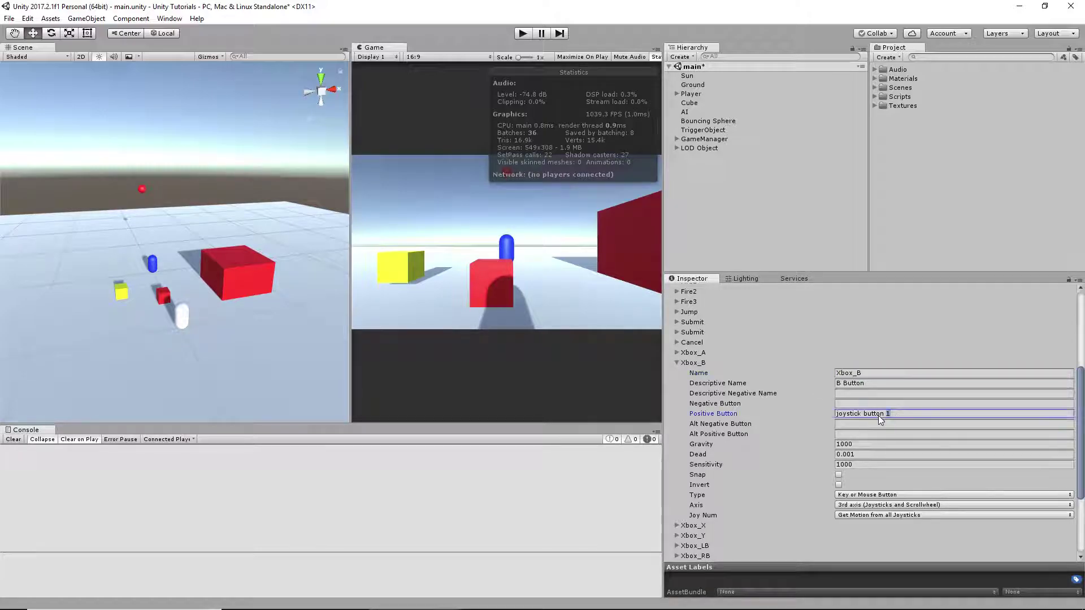
pyautogui.click(873, 494)
pyautogui.click(992, 505)
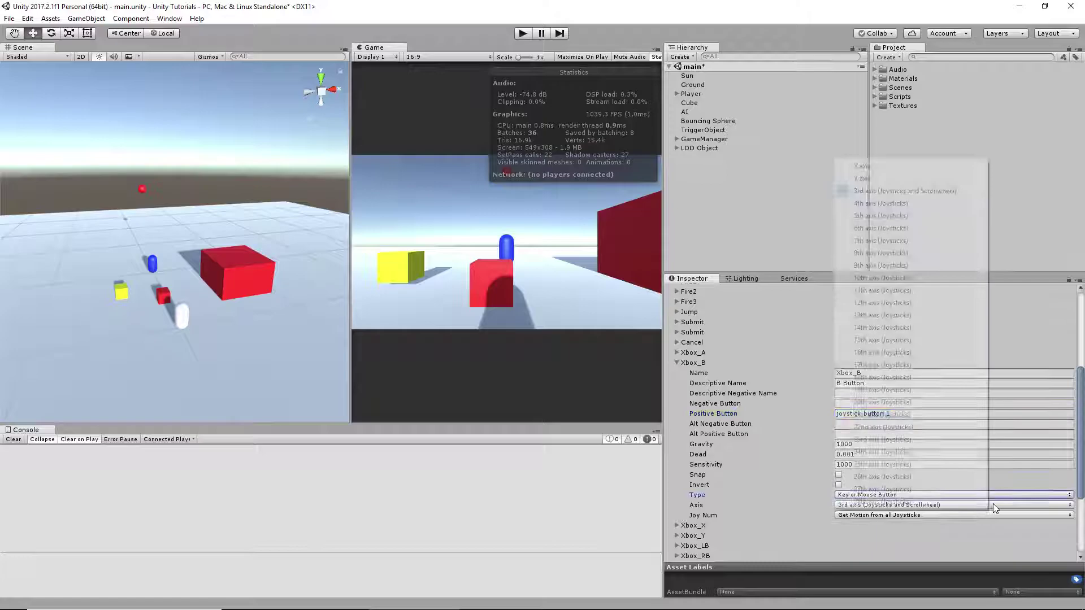
pyautogui.click(676, 363)
# Step: Check Xbox_X on button 2 and Xbox_Y on button 3, then expand Xbox_LB
pyautogui.click(684, 407)
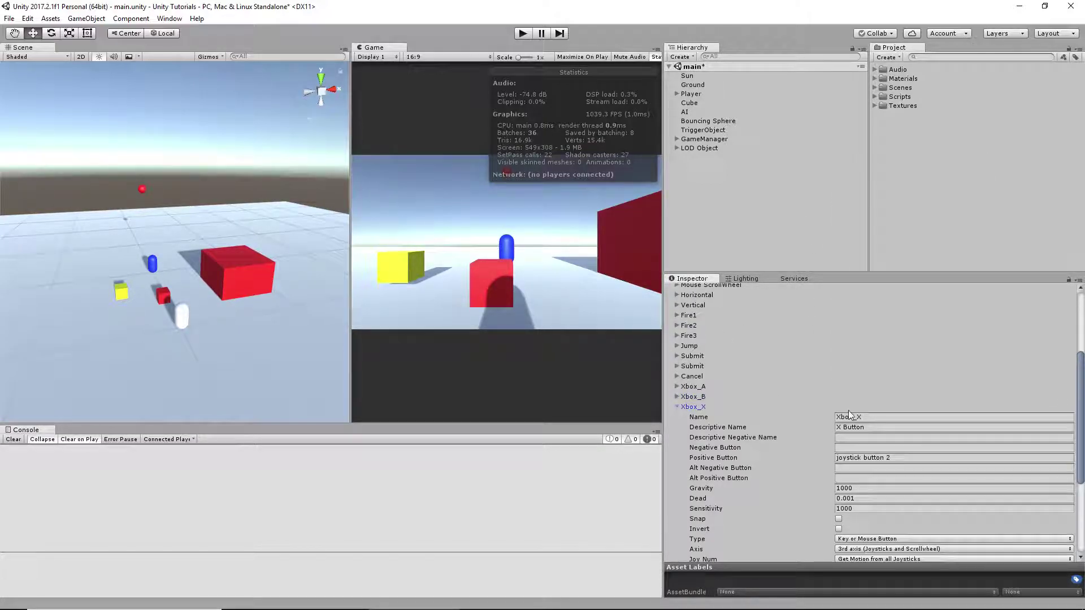
pyautogui.doubleClick(886, 390)
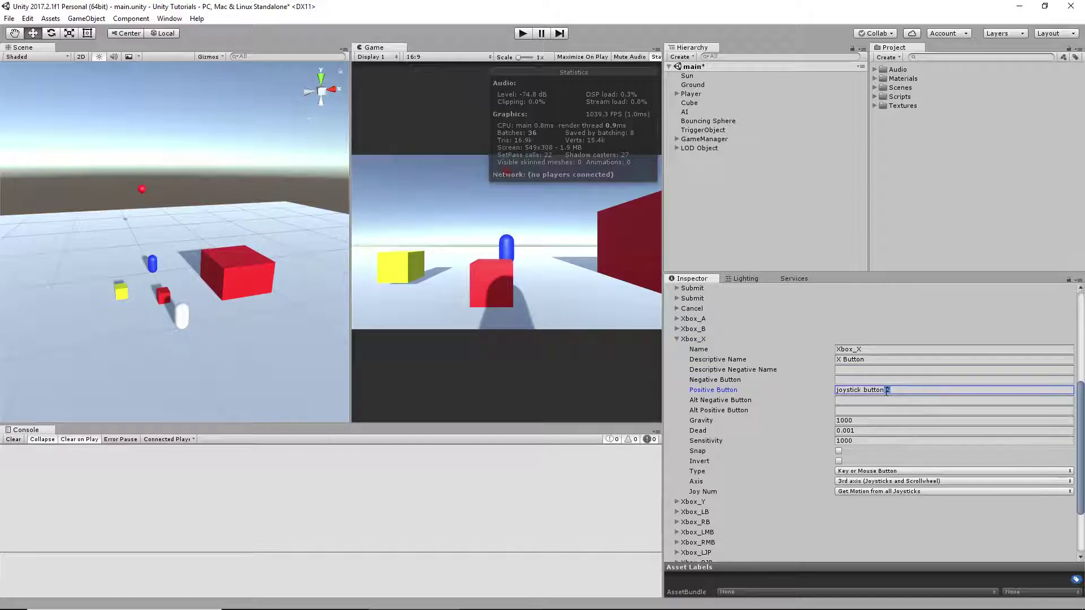
pyautogui.click(676, 340)
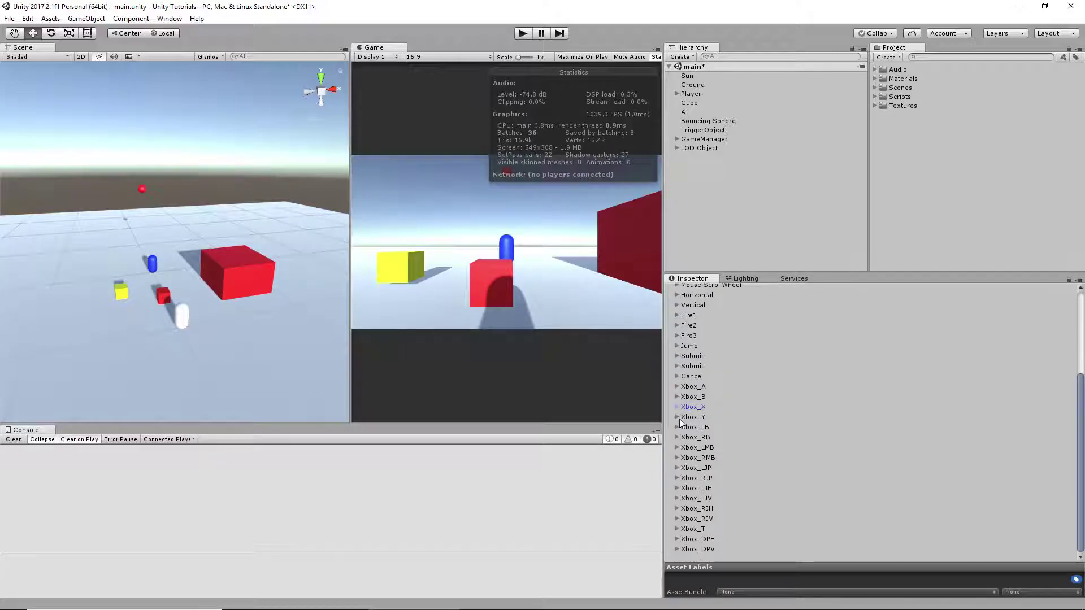
pyautogui.click(681, 418)
pyautogui.doubleClick(886, 400)
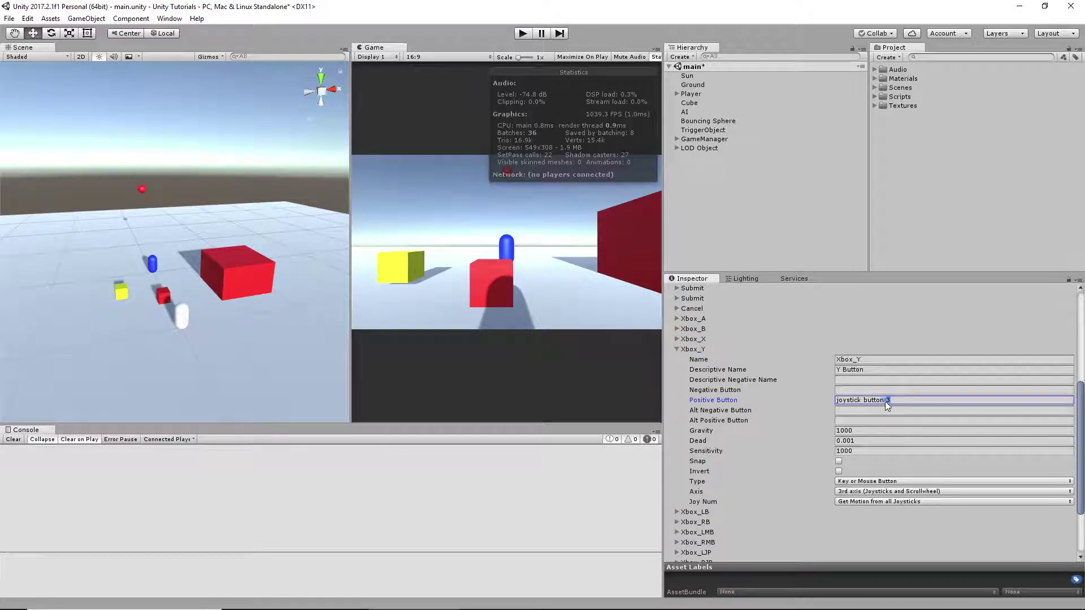
pyautogui.click(677, 349)
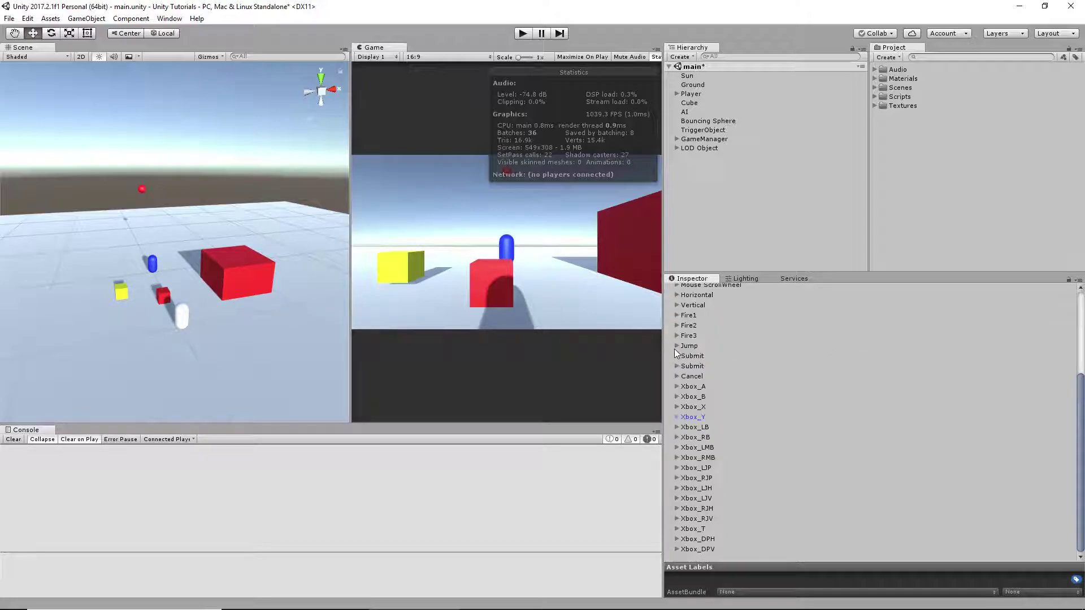
pyautogui.click(676, 427)
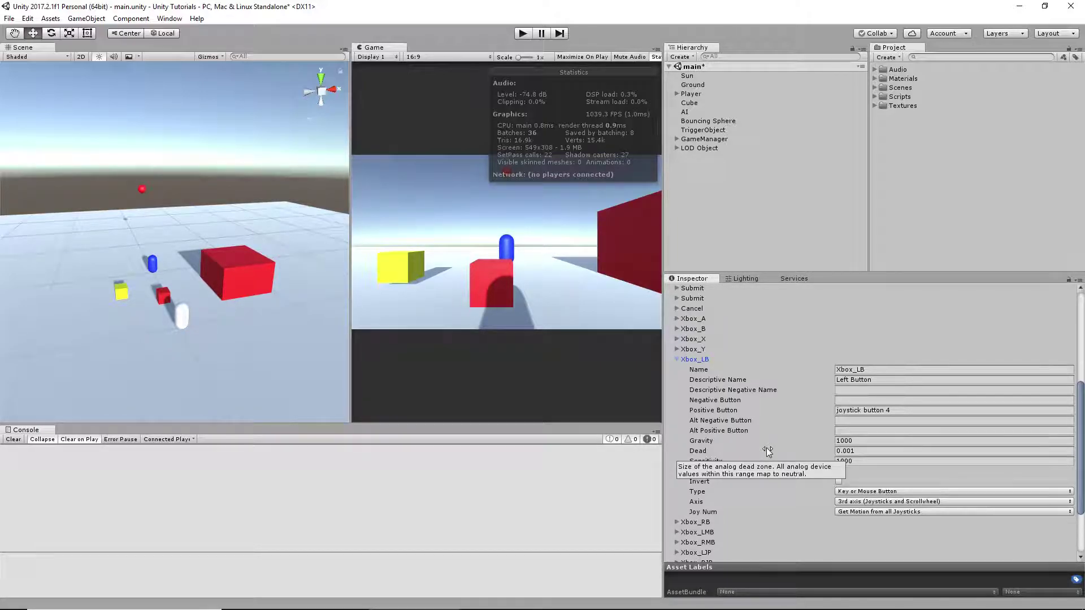
# Step: Confirm Xbox_LB uses joystick button 4 and review the Xbox_RB settings
pyautogui.doubleClick(887, 410)
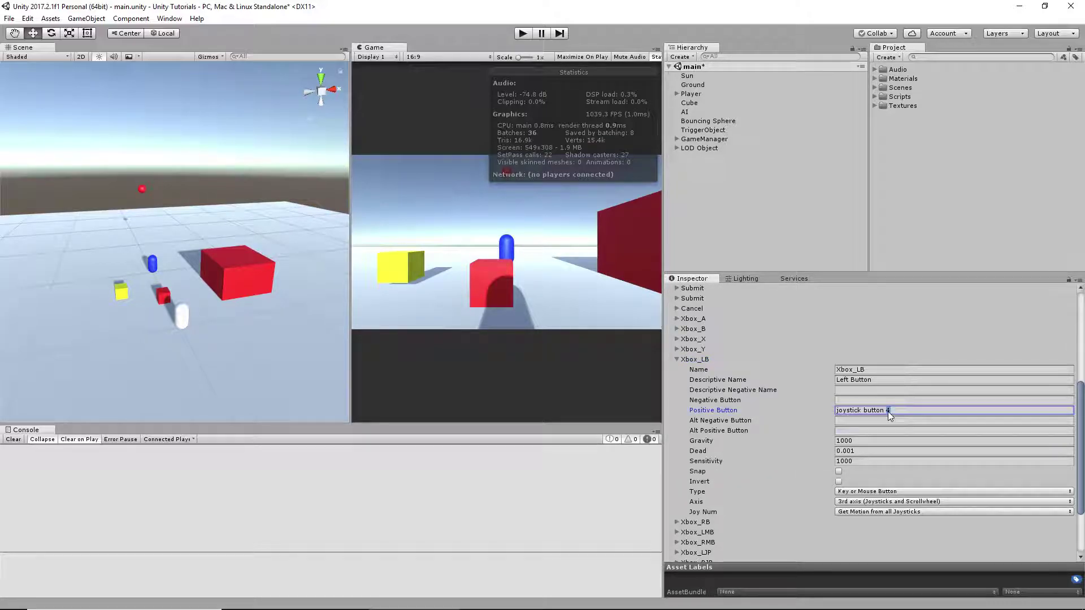
pyautogui.click(677, 359)
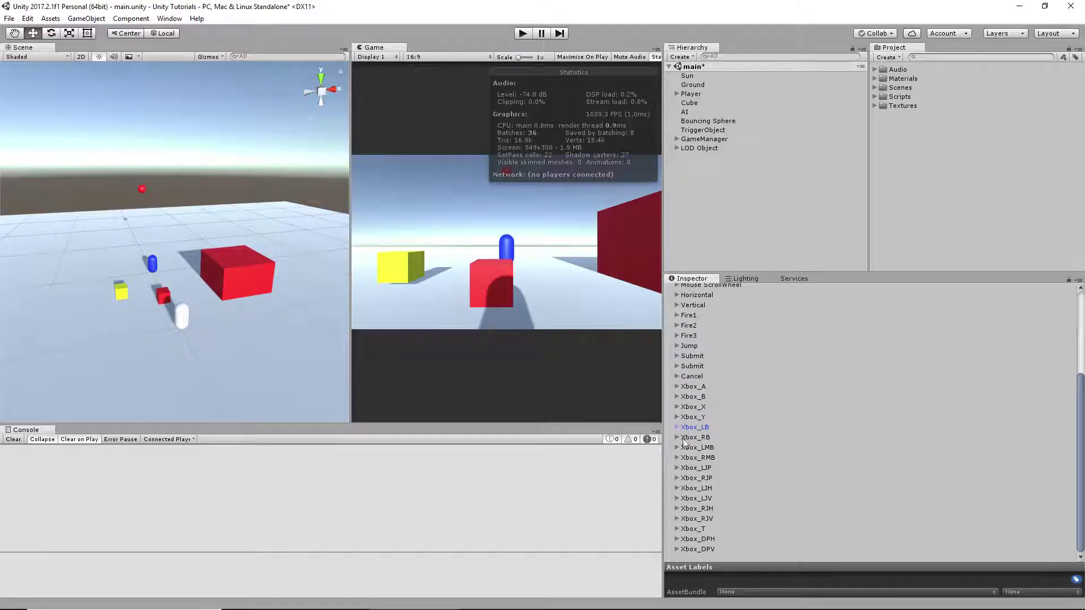
pyautogui.click(683, 438)
pyautogui.scroll(-3, 829, 409)
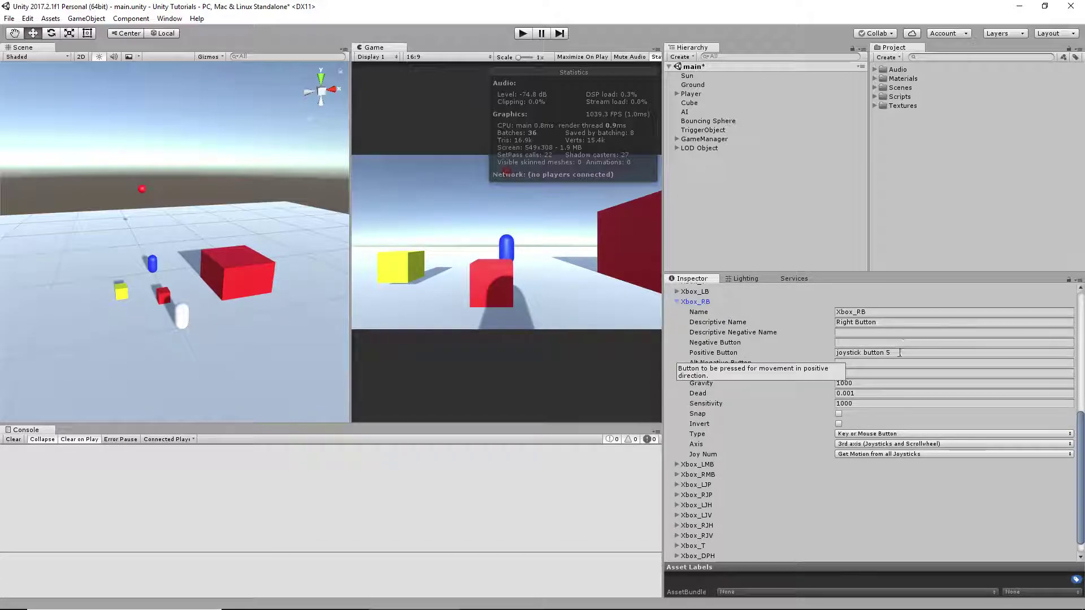
pyautogui.click(677, 302)
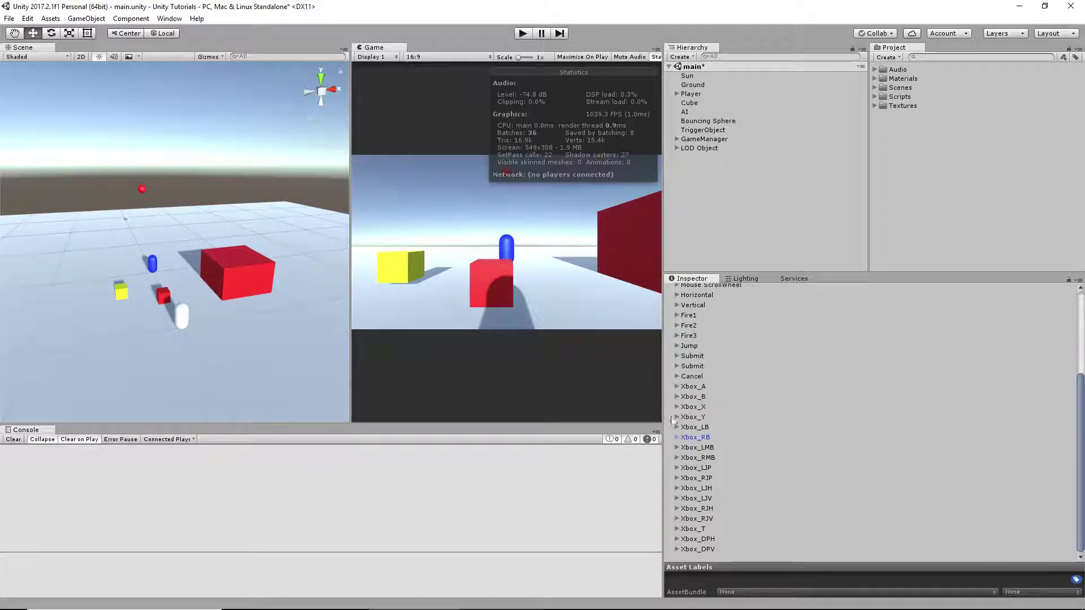
# Step: Expand Xbox_LMB and highlight its name and joystick button 6 mapping
pyautogui.click(676, 447)
pyautogui.scroll(-3, 774, 463)
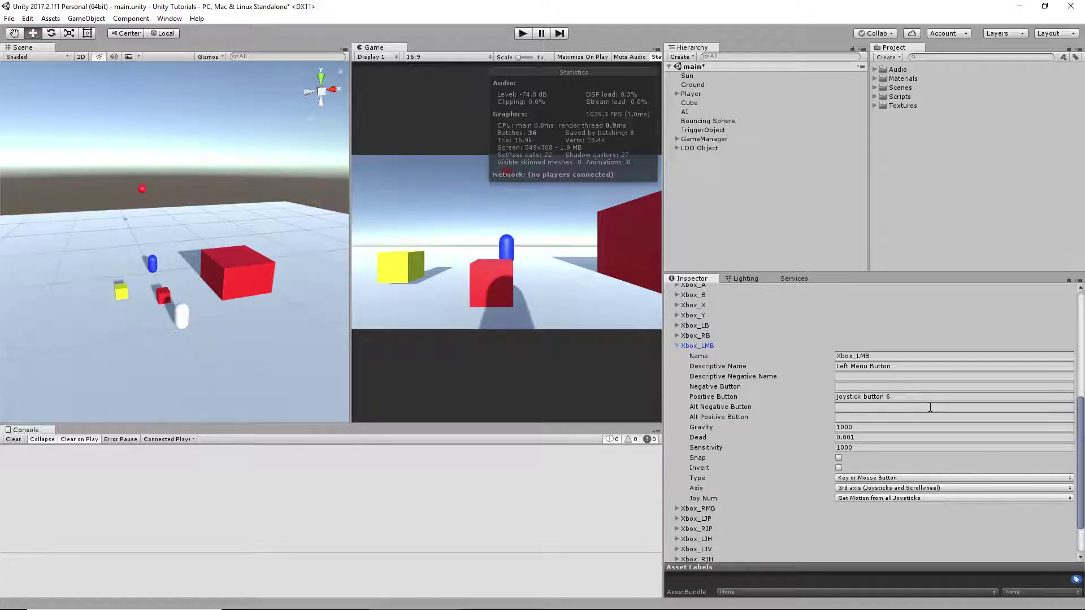
pyautogui.click(871, 357)
pyautogui.click(872, 357)
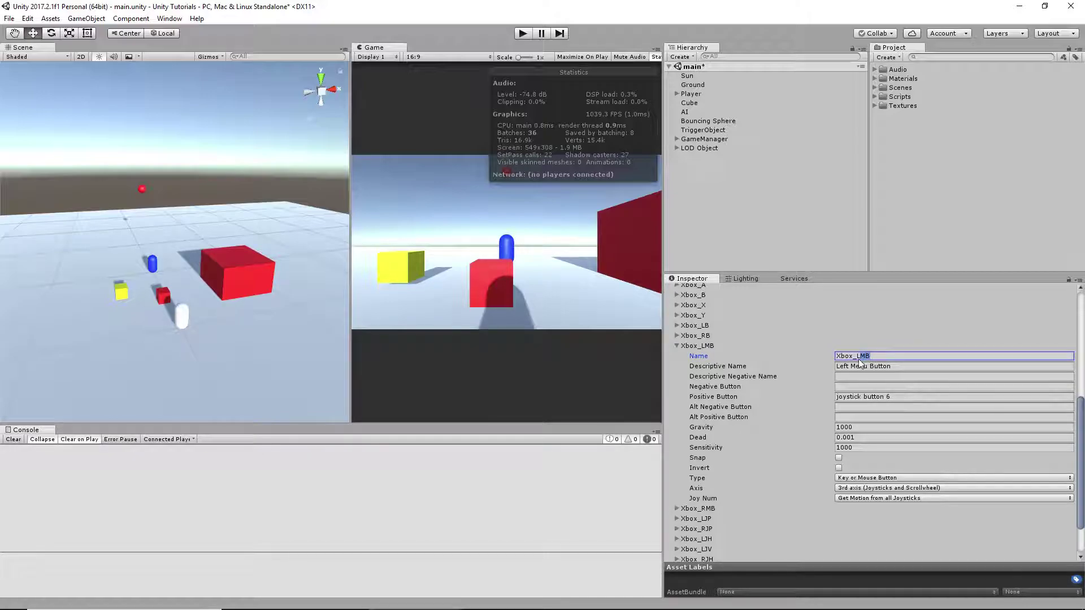
pyautogui.moveTo(857, 356); pyautogui.dragTo(873, 357)
pyautogui.doubleClick(845, 357)
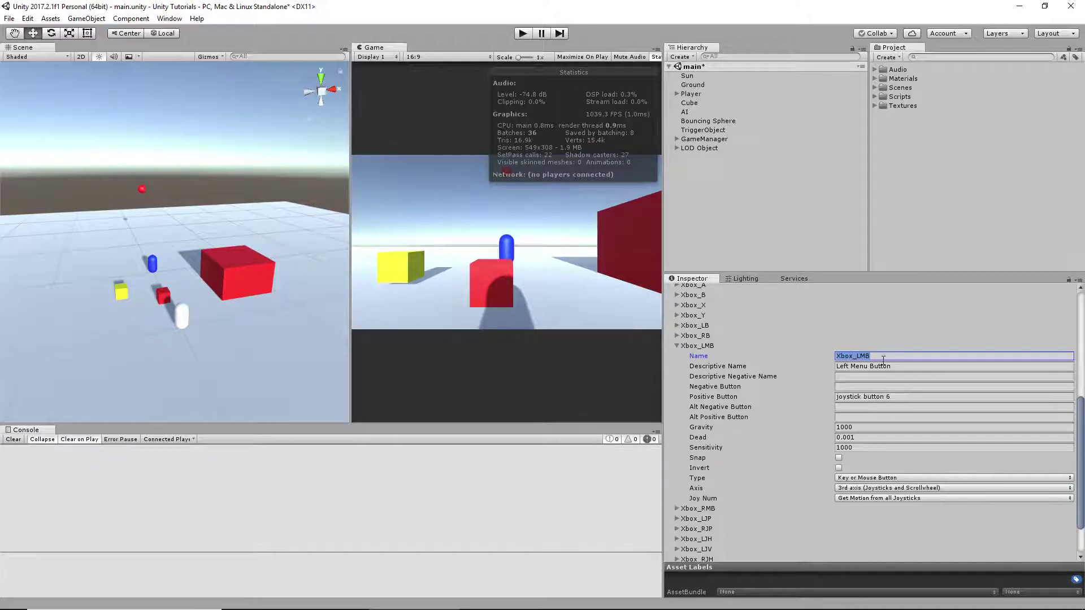
pyautogui.doubleClick(888, 396)
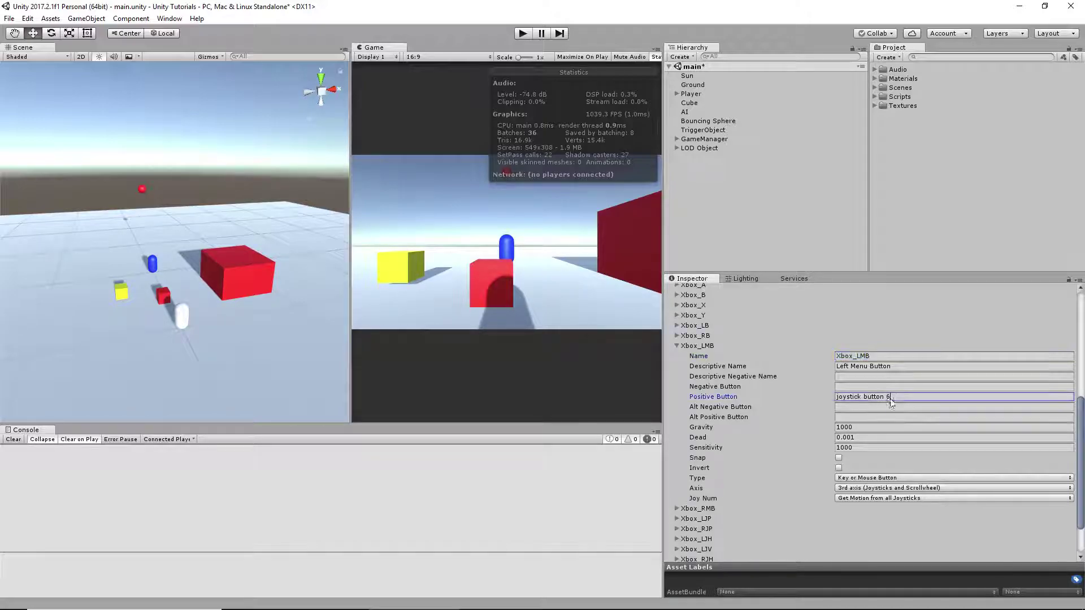
# Step: Collapse Xbox_LMB and confirm Xbox_RMB maps to joystick button 7
pyautogui.click(677, 346)
pyautogui.click(677, 457)
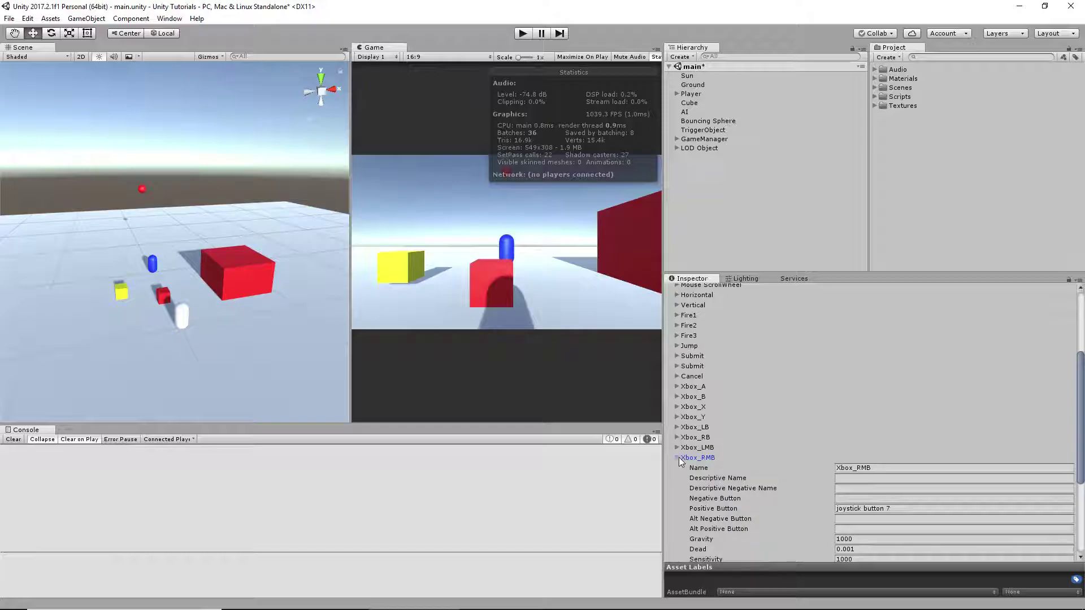
pyautogui.scroll(-4, 847, 362)
pyautogui.doubleClick(857, 333)
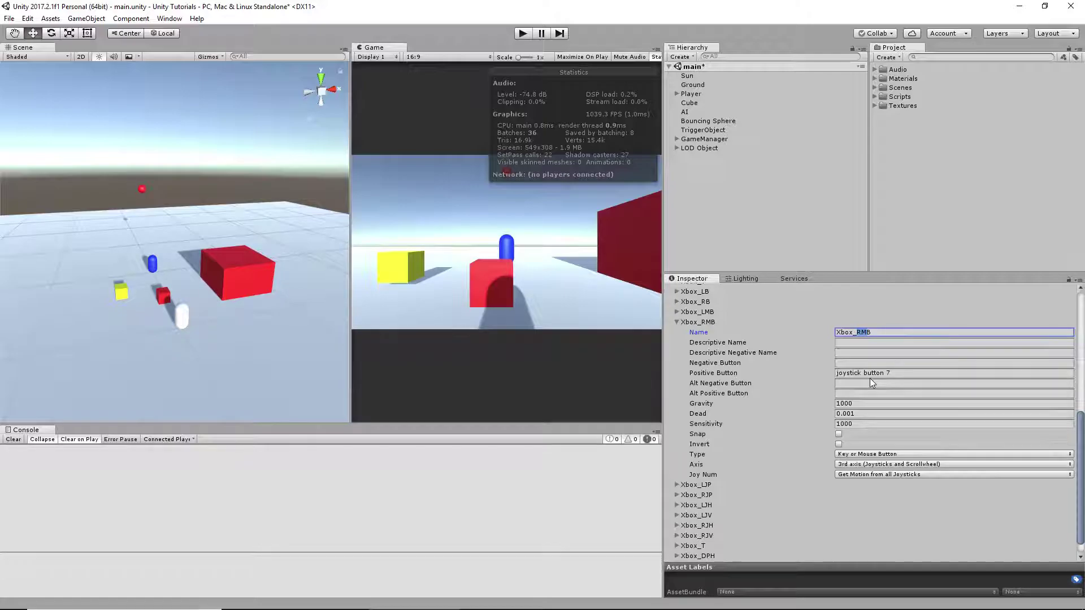
pyautogui.doubleClick(888, 373)
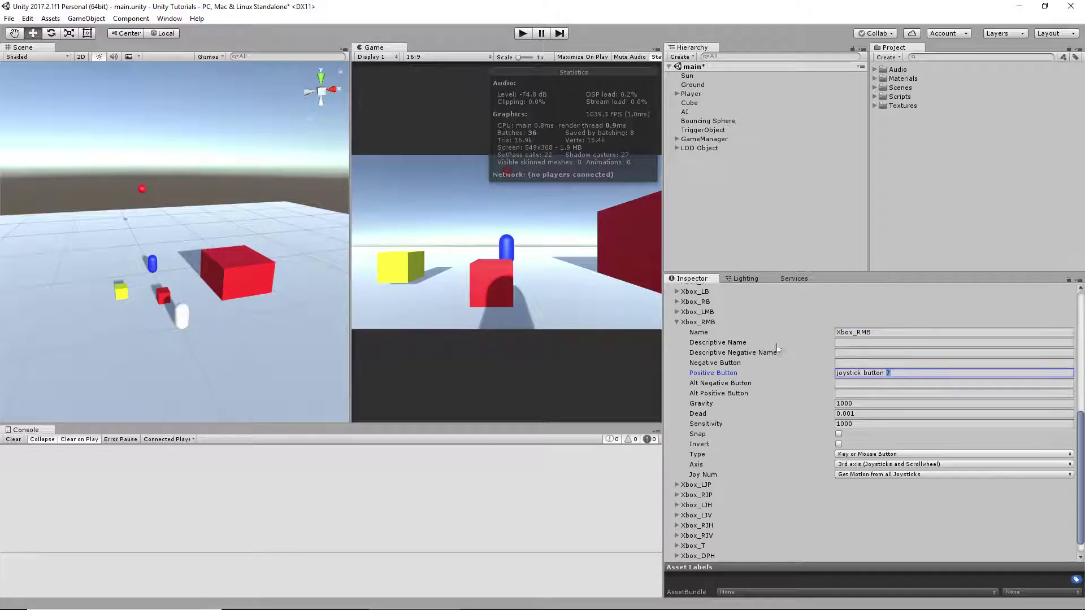
pyautogui.click(676, 322)
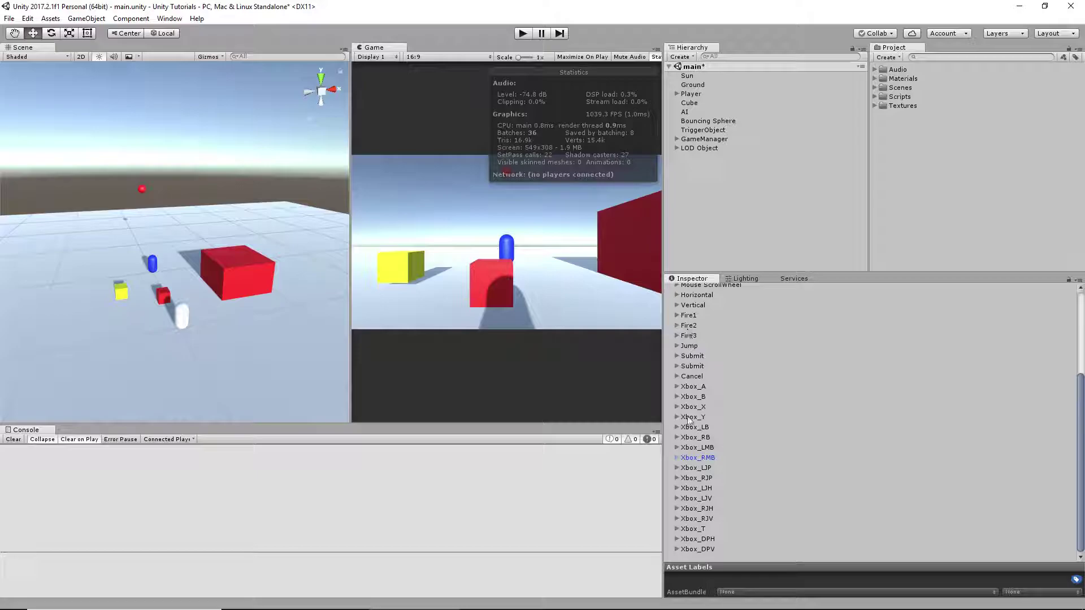
# Step: Confirm Xbox_LJP uses button 8 and Xbox_RJP button 9, collapsing each afterward
pyautogui.click(677, 468)
pyautogui.scroll(-3, 750, 449)
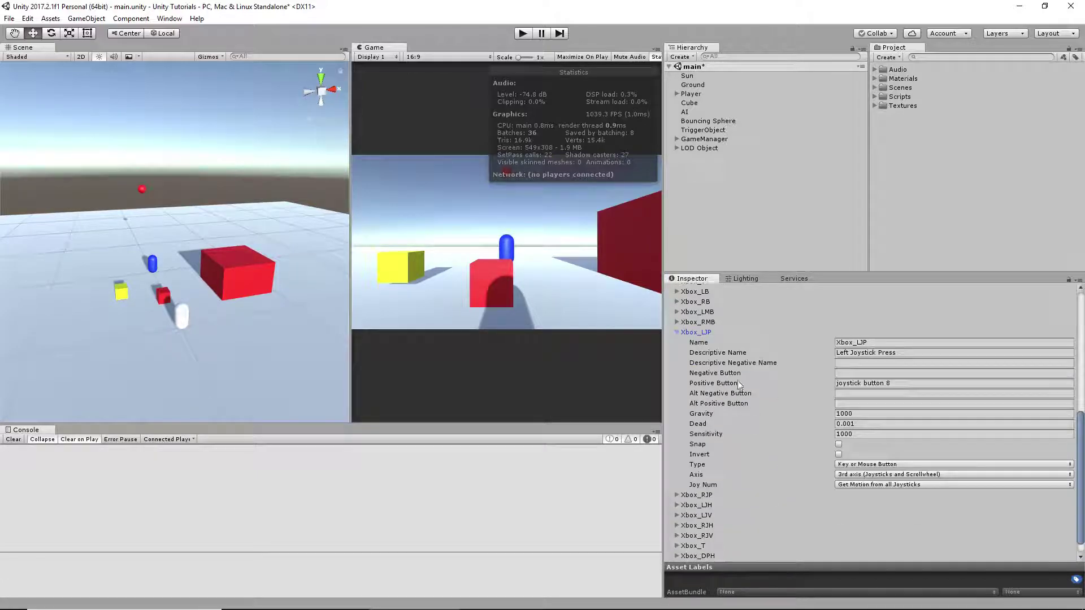
pyautogui.click(887, 384)
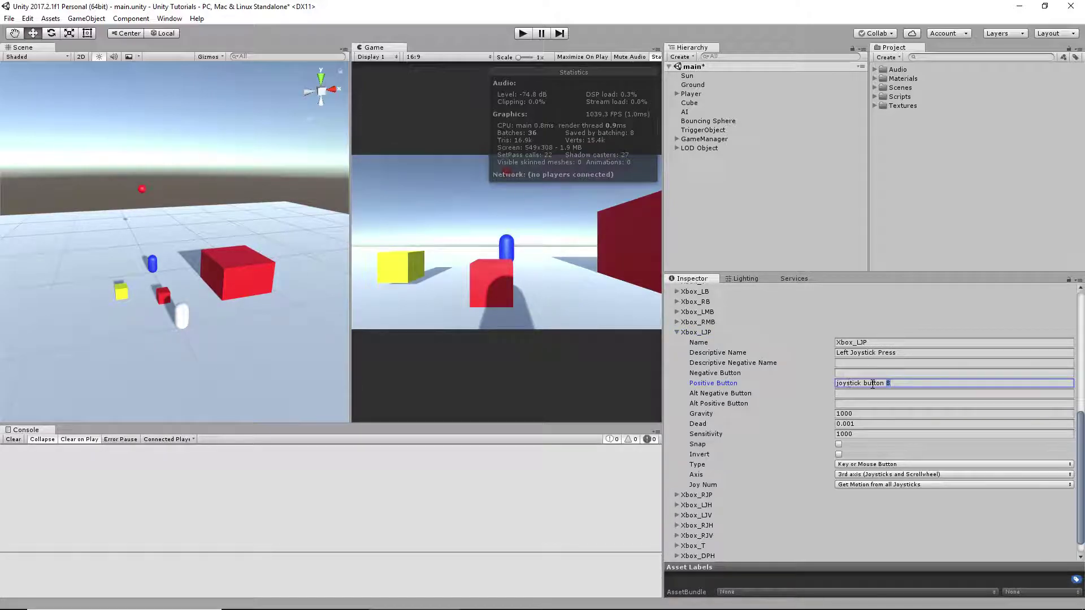
pyautogui.doubleClick(887, 383)
pyautogui.click(678, 333)
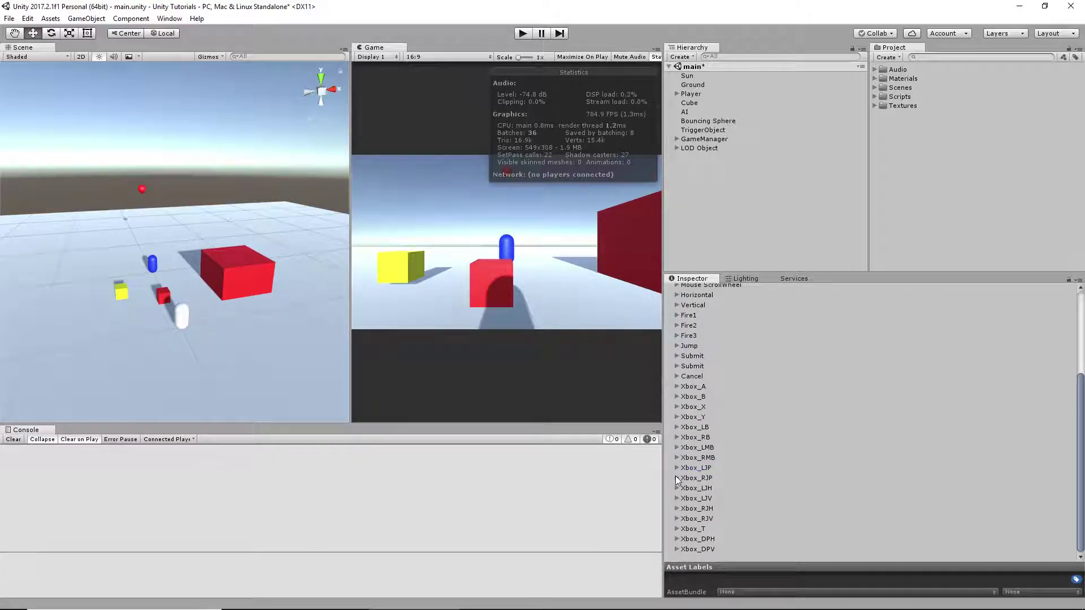
pyautogui.click(677, 478)
pyautogui.scroll(-5, 786, 507)
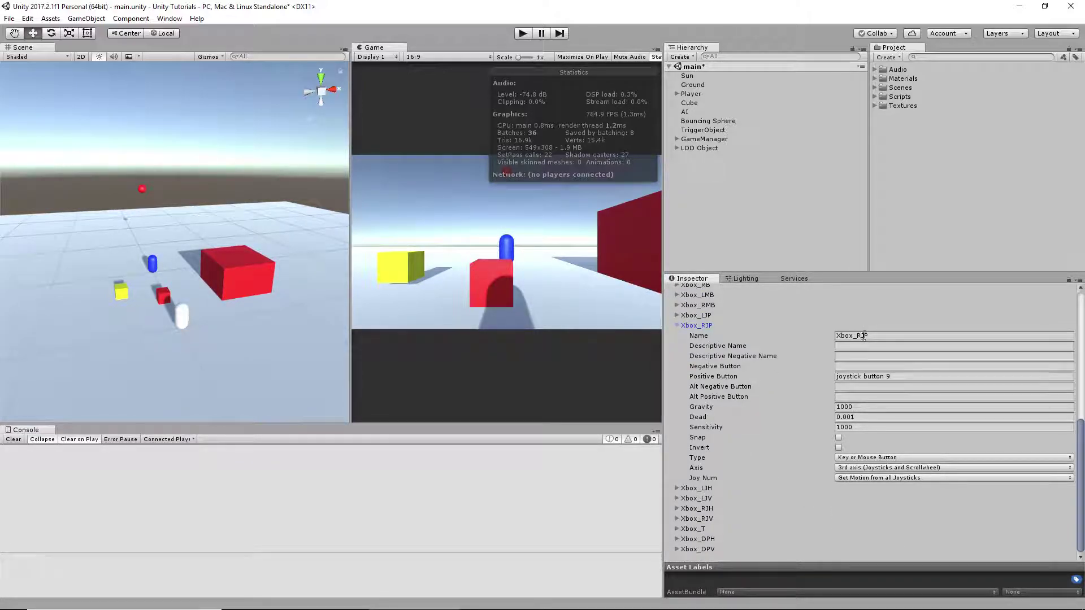
pyautogui.click(885, 377)
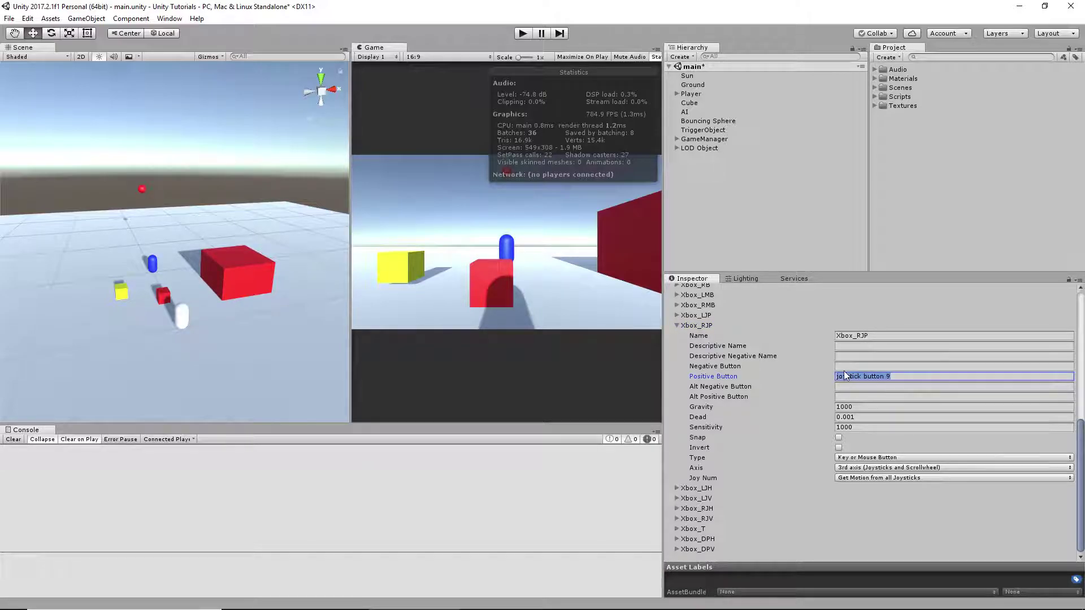
pyautogui.click(678, 325)
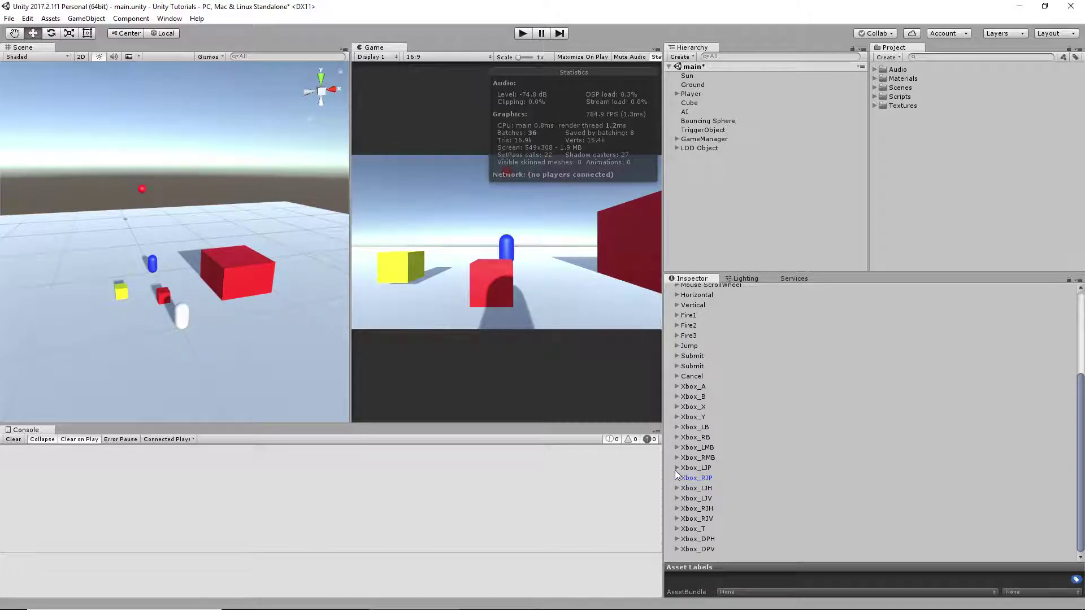
pyautogui.click(676, 490)
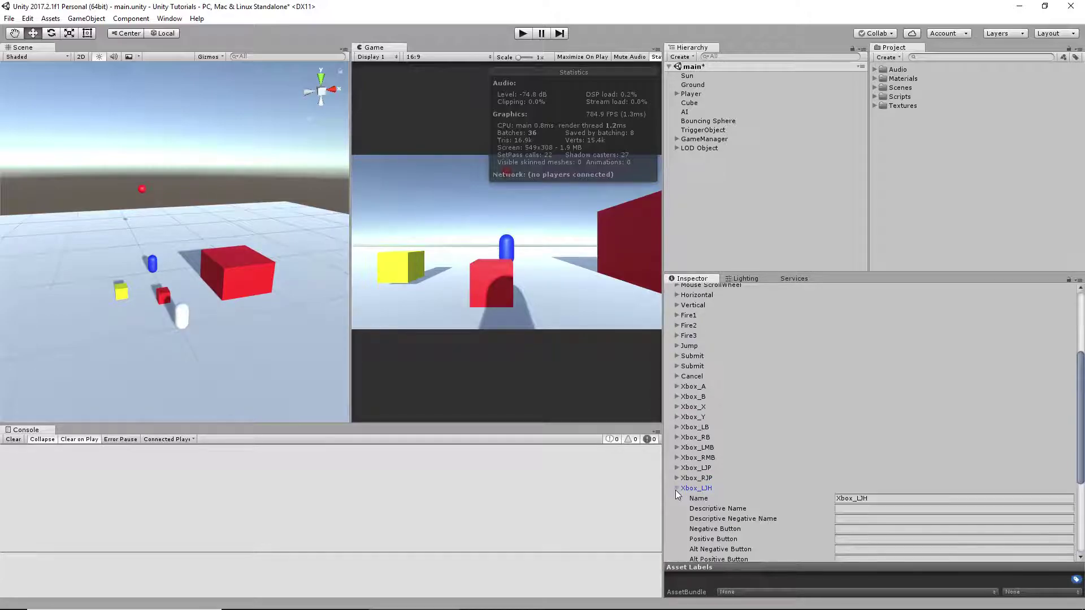
pyautogui.scroll(-5, 678, 492)
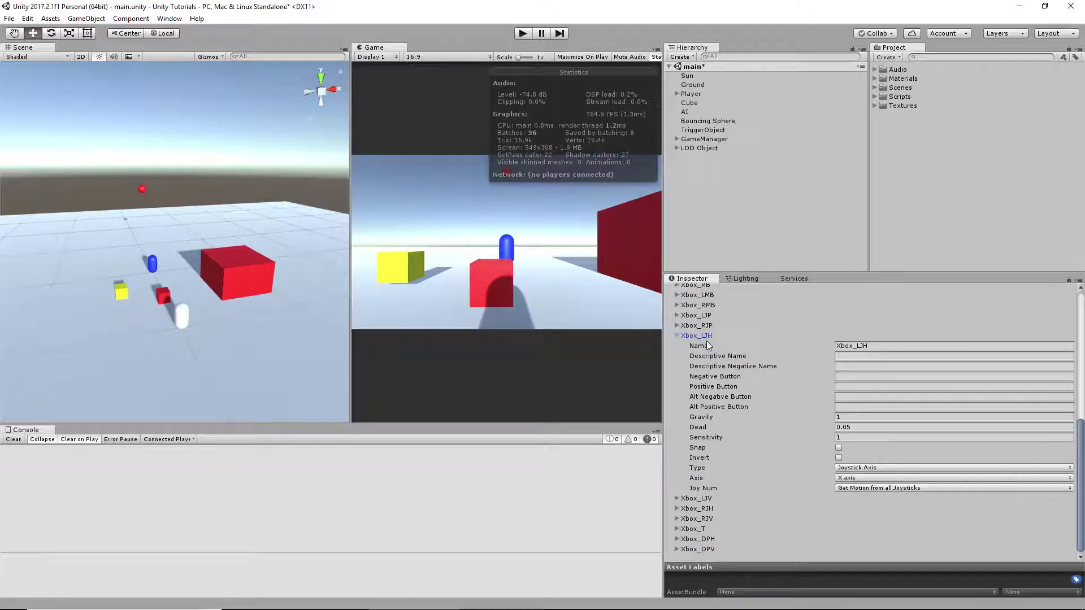
pyautogui.moveTo(736, 424)
pyautogui.click(854, 428)
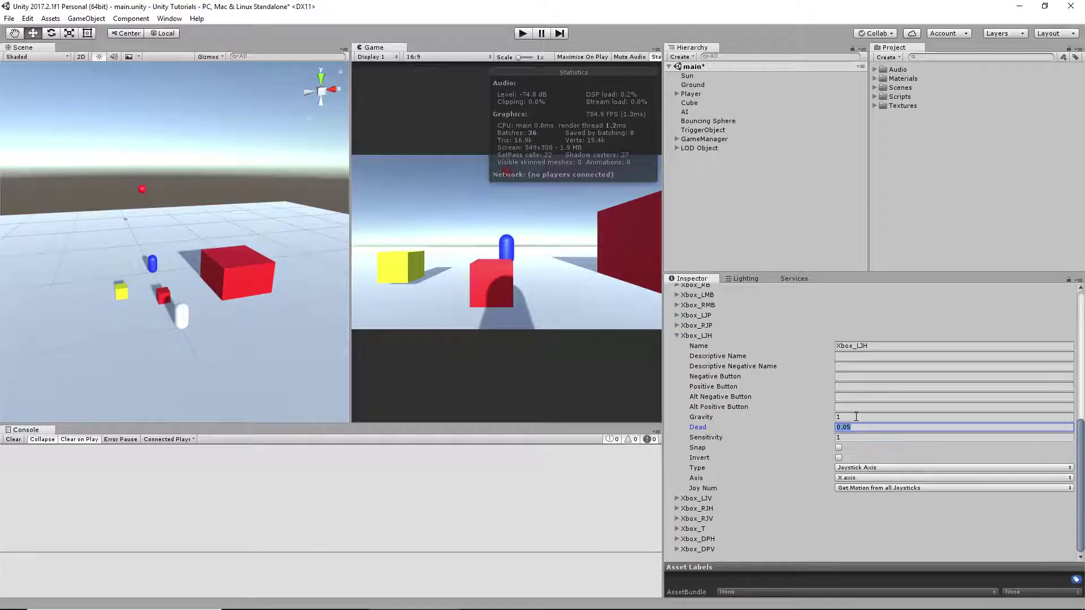
pyautogui.hotkey('shift', 'Tab')
pyautogui.click(839, 437)
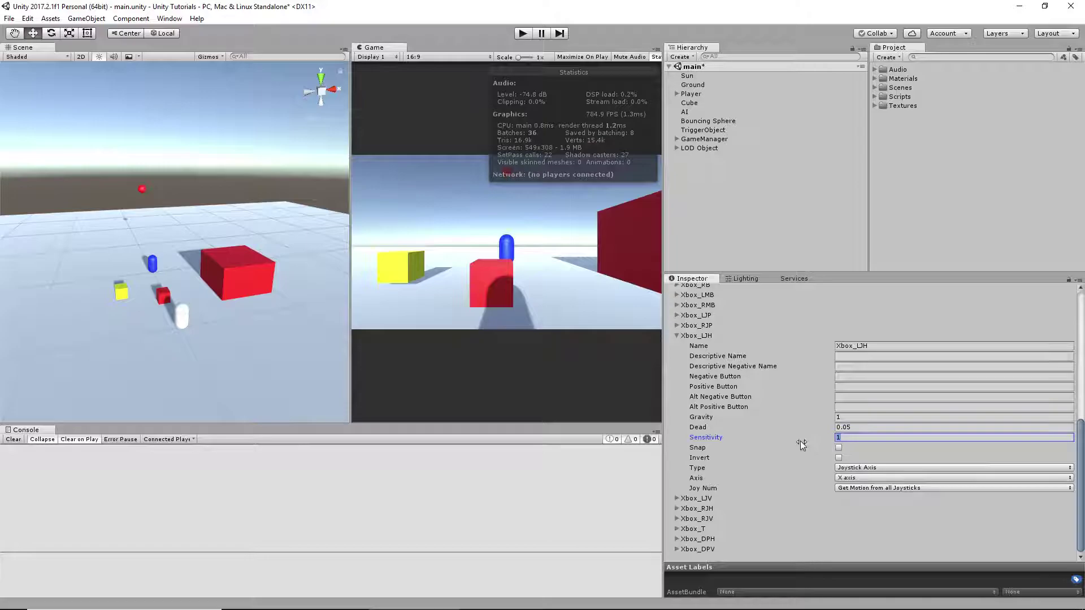
pyautogui.moveTo(725, 421)
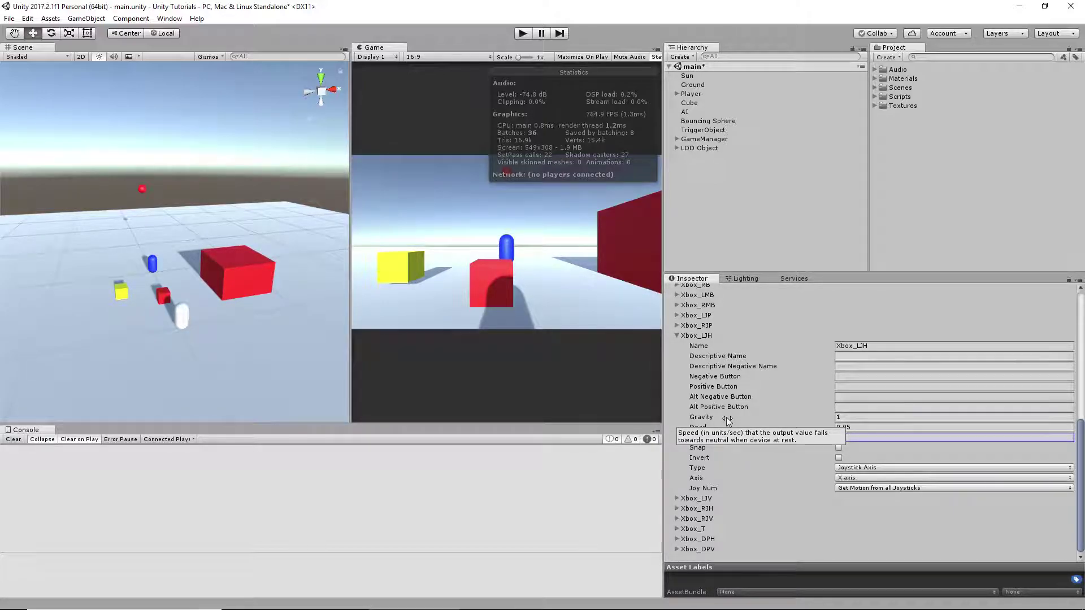
pyautogui.click(839, 417)
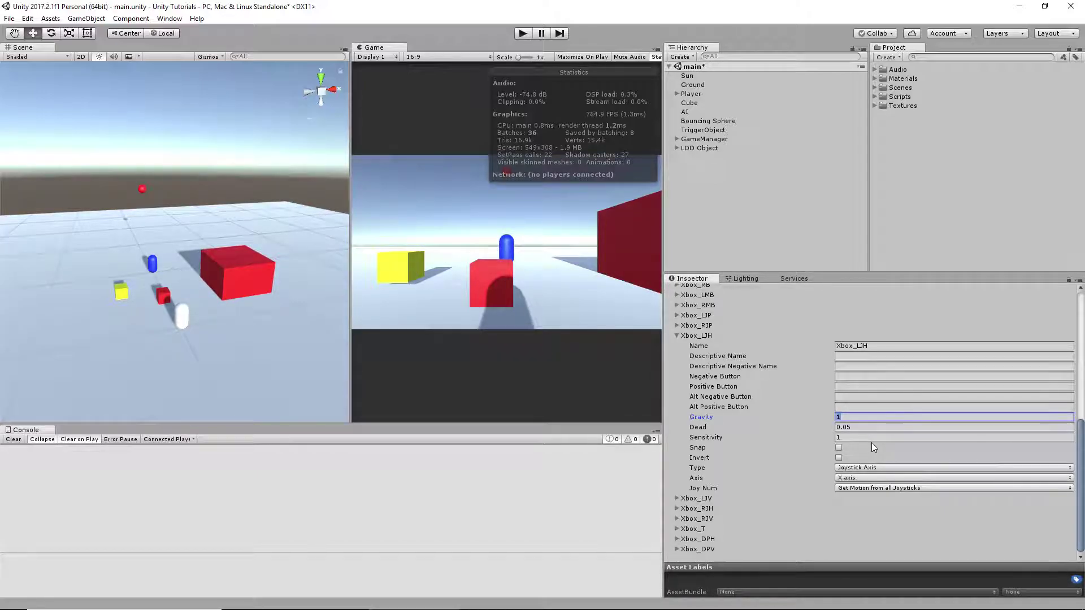
pyautogui.click(840, 437)
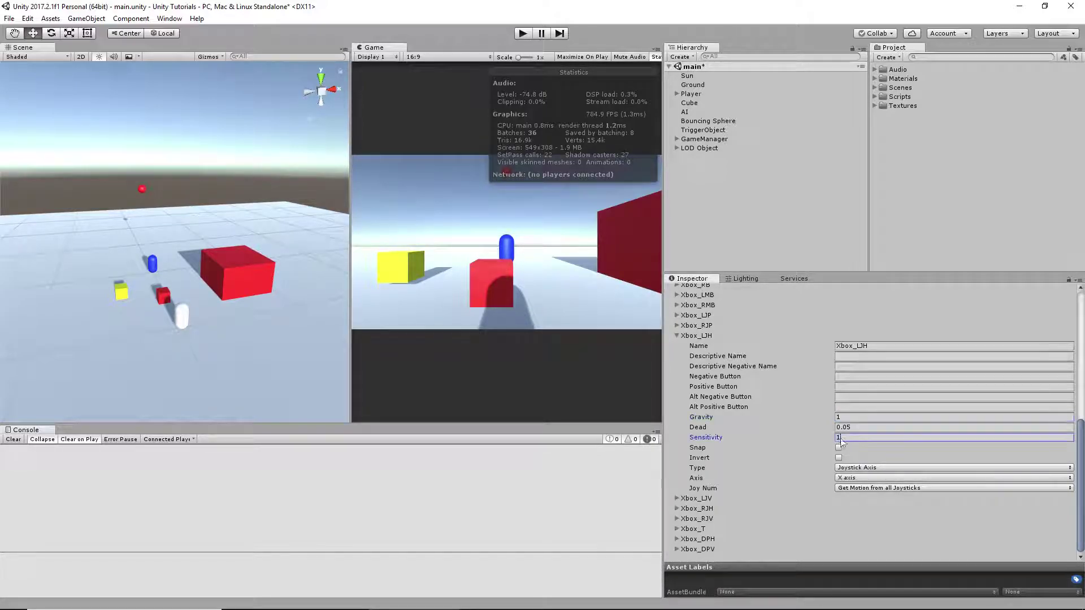
# Step: Keep Xbox_LJH's type as Joystick Axis and fold its settings closed
pyautogui.moveTo(823, 440)
pyautogui.click(866, 468)
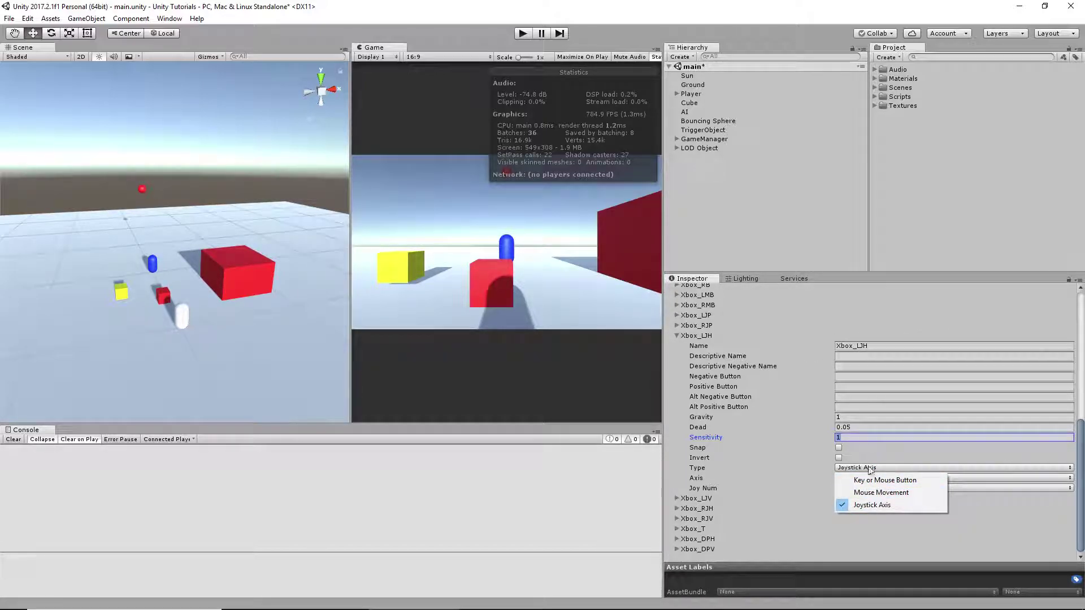
pyautogui.click(972, 484)
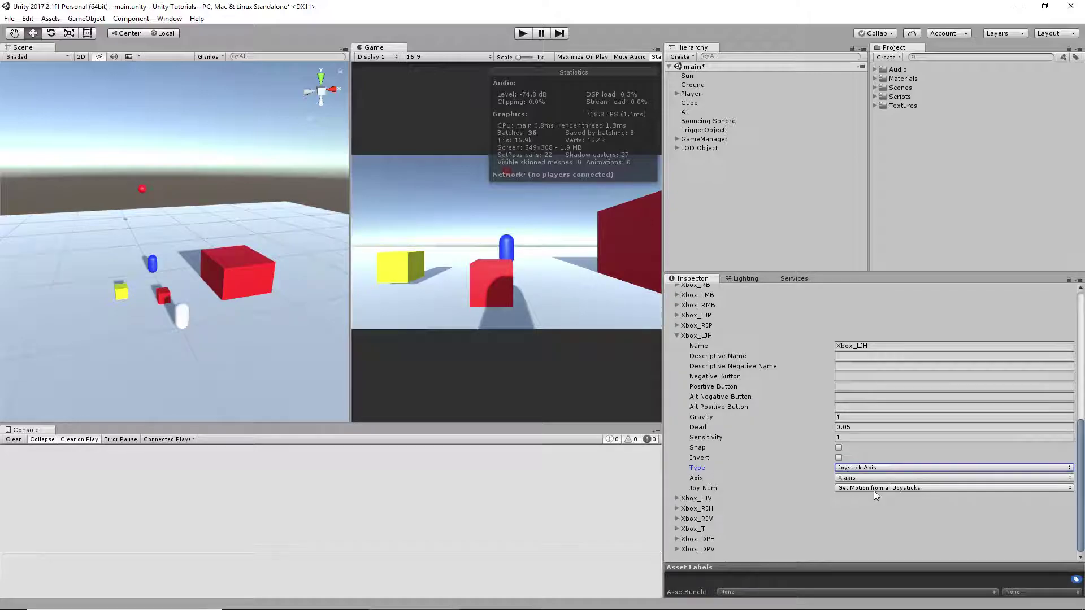
pyautogui.click(682, 338)
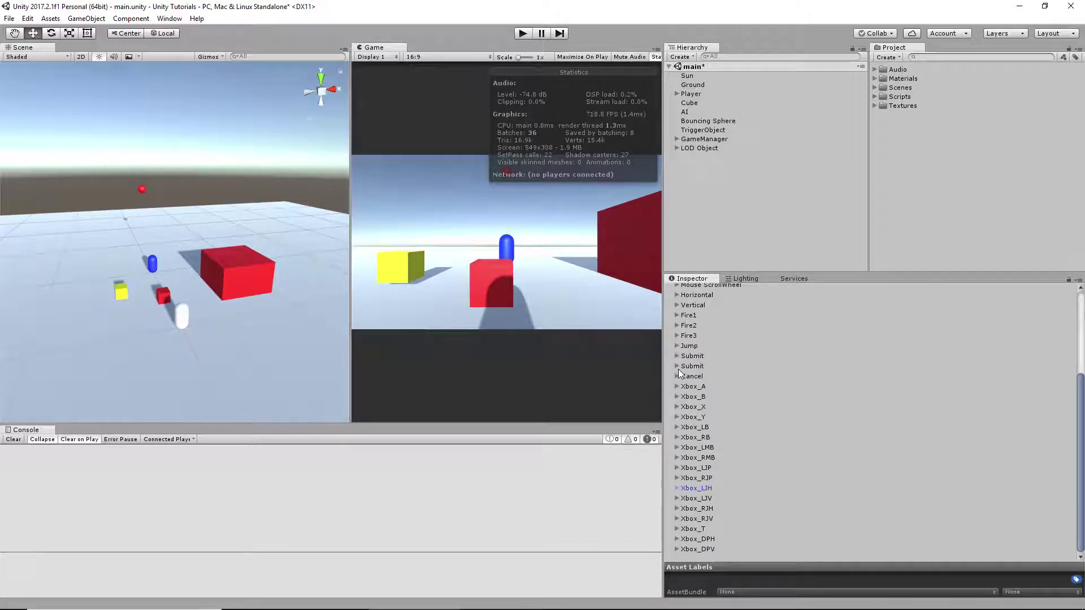
pyautogui.click(677, 497)
pyautogui.scroll(-3, 846, 485)
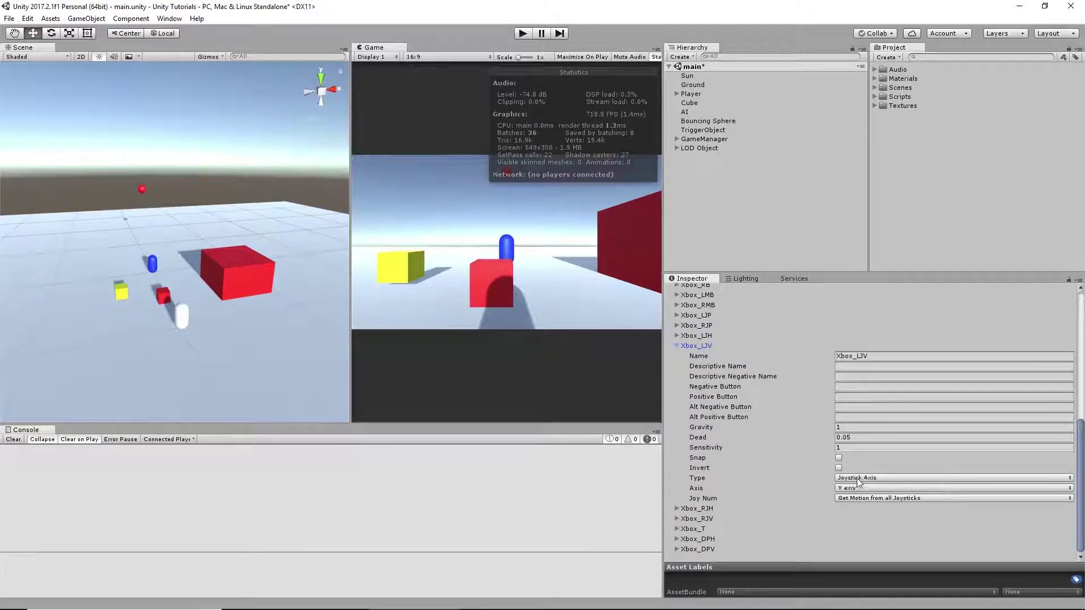
pyautogui.click(838, 397)
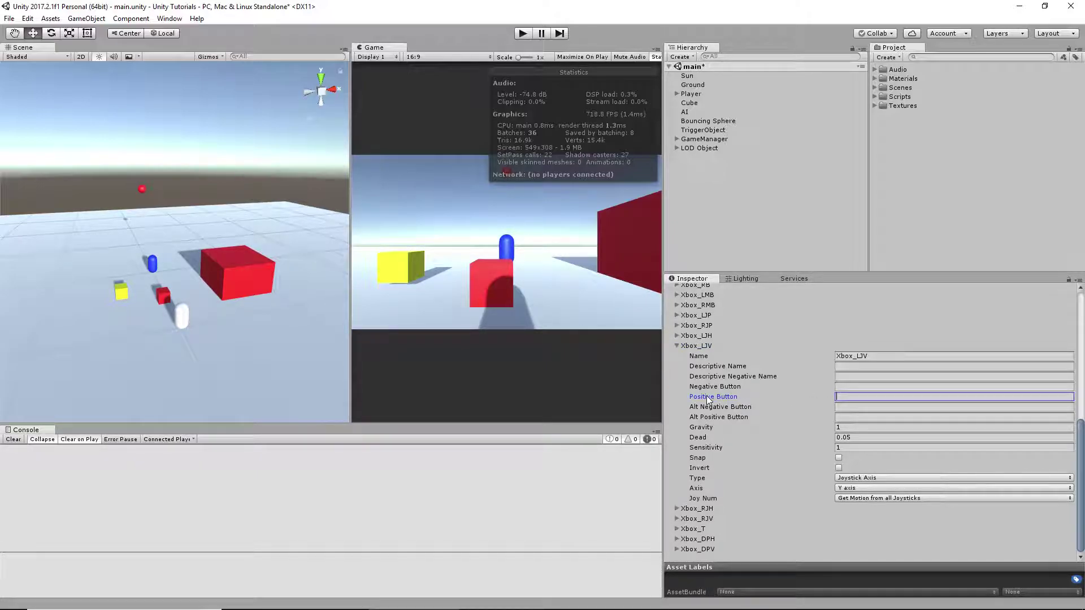
pyautogui.click(859, 438)
pyautogui.doubleClick(833, 439)
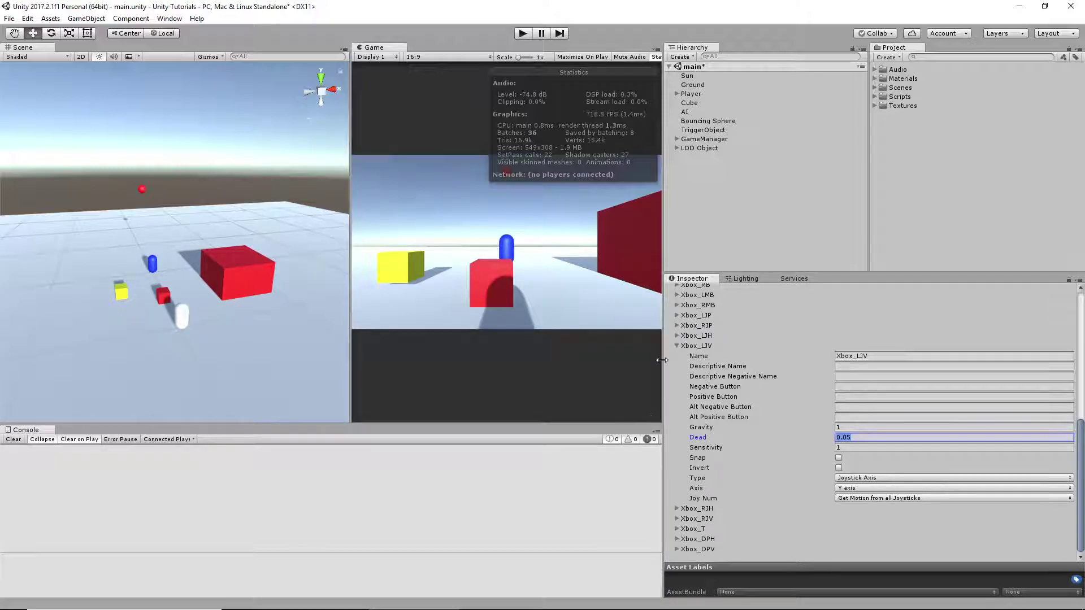
pyautogui.click(677, 343)
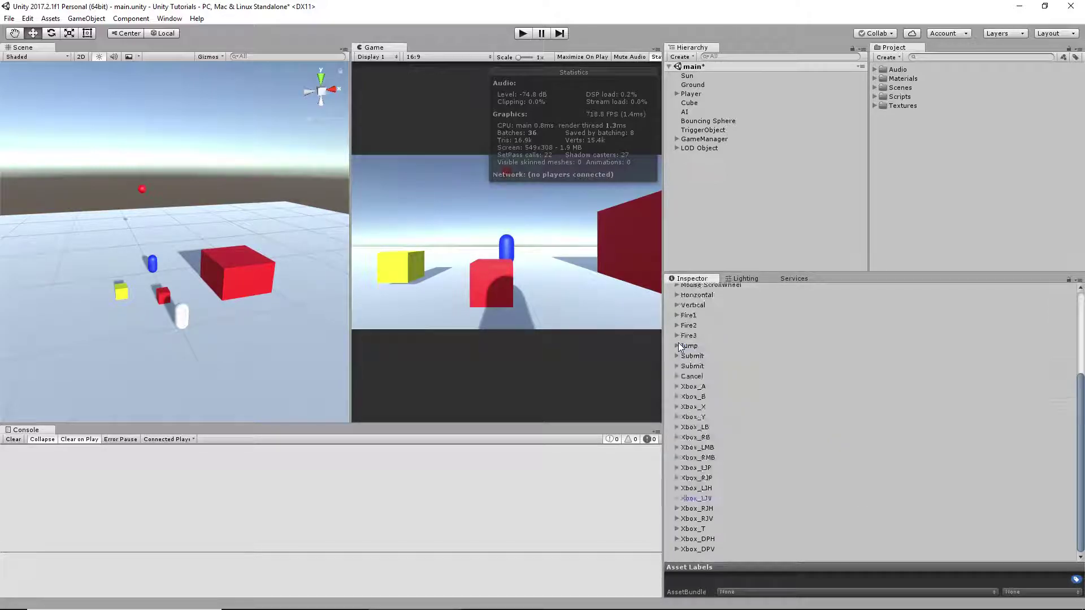
# Step: Review the Xbox_RJH and Xbox_RJV right-stick axes, then show Xbox_T's settings (3rd axis, dead 0.05)
pyautogui.click(677, 509)
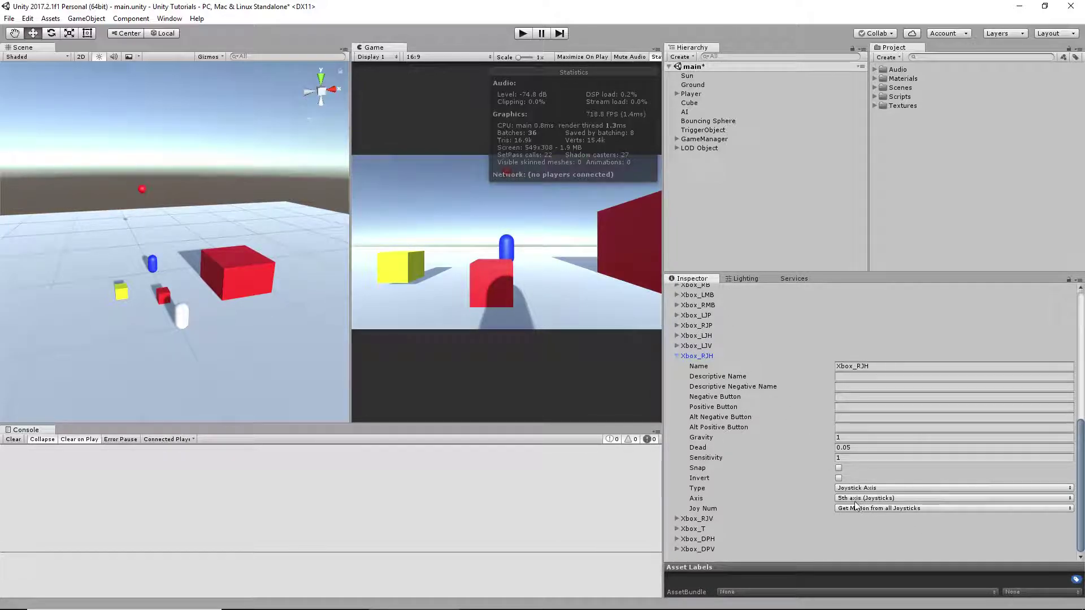
pyautogui.click(678, 357)
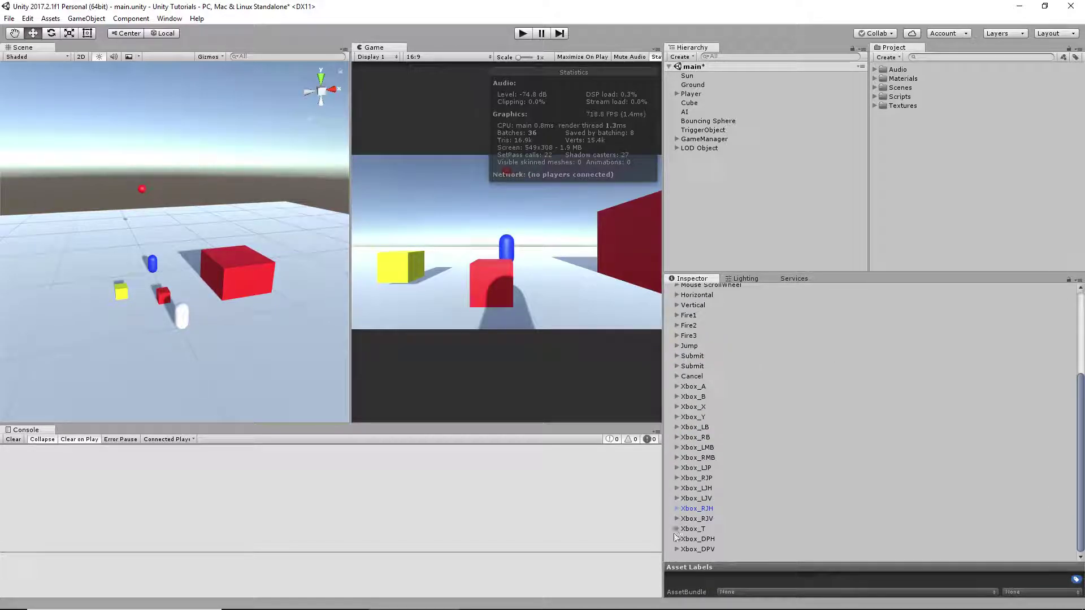
pyautogui.click(678, 518)
pyautogui.scroll(-5, 876, 494)
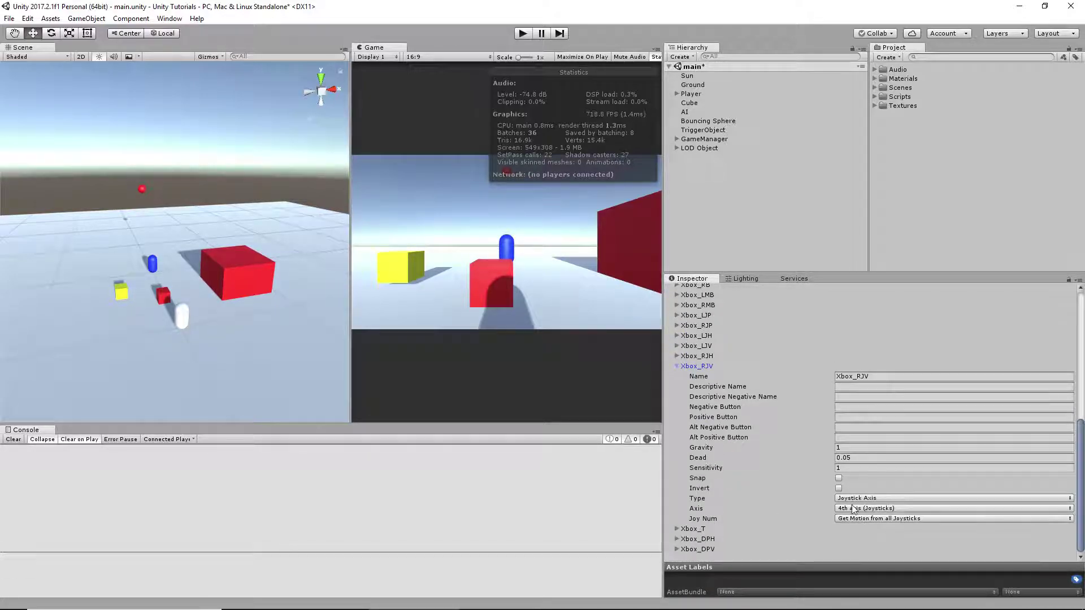
pyautogui.click(677, 367)
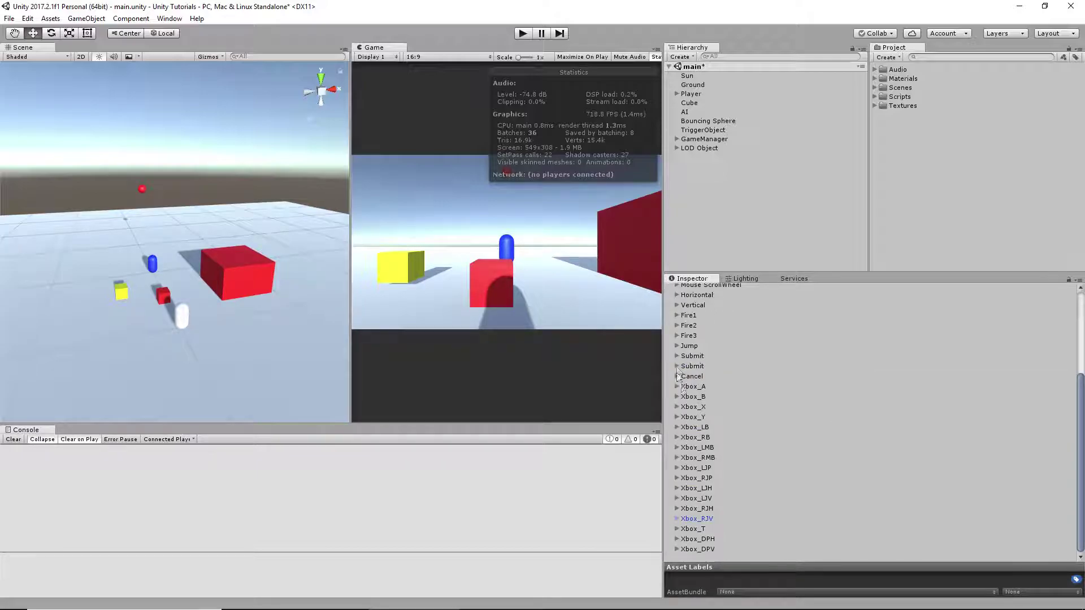
pyautogui.click(676, 529)
# Step: Confirm Xbox_T stays a Joystick Axis, fold it, and show Xbox_DPH's 6th-axis settings
pyautogui.scroll(-5, 833, 461)
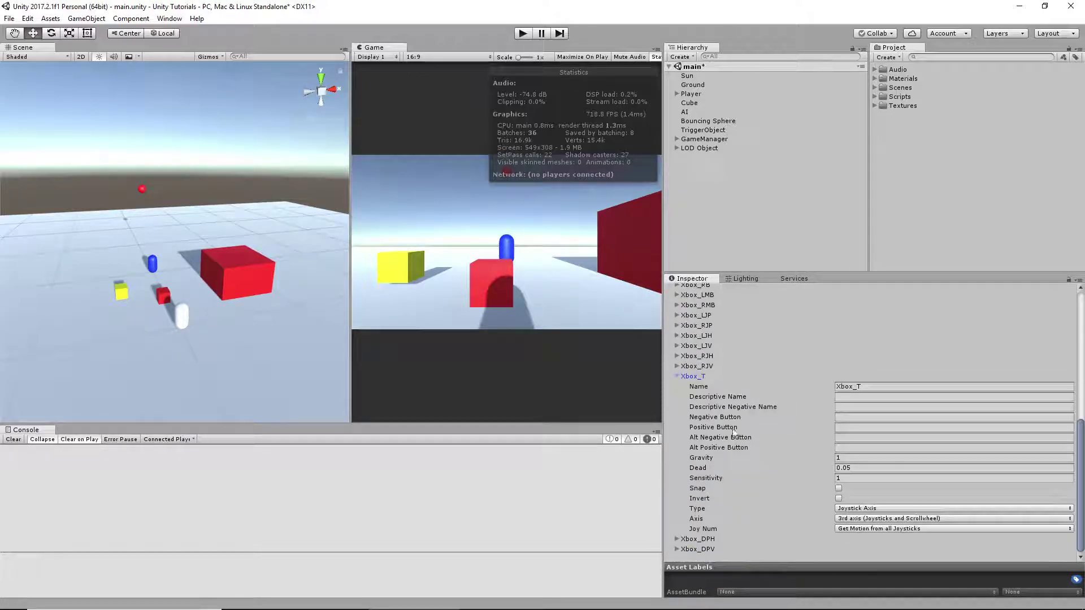
pyautogui.click(851, 508)
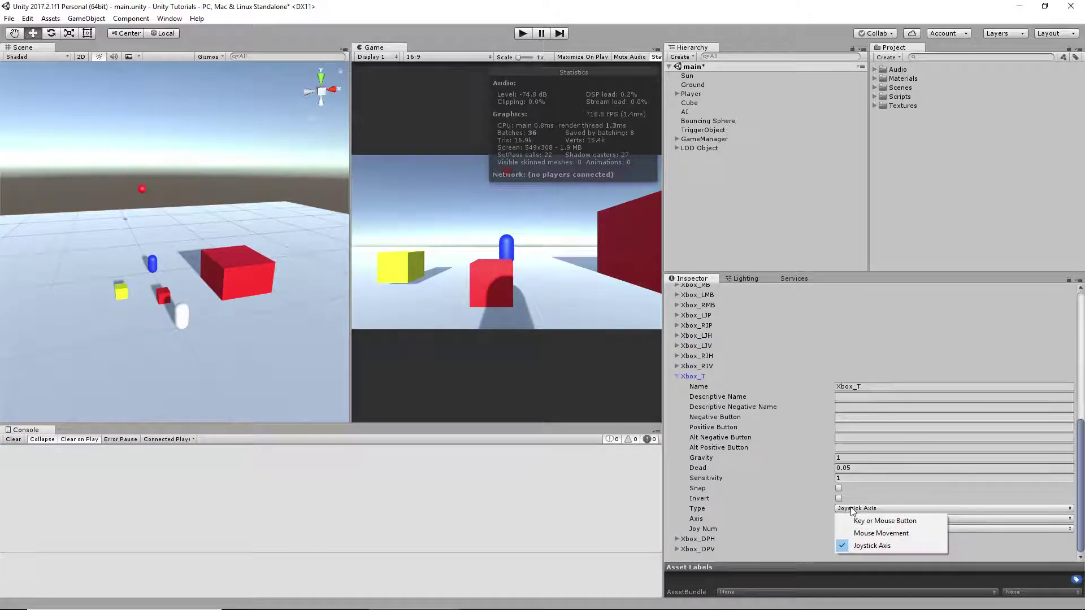
pyautogui.press('Escape')
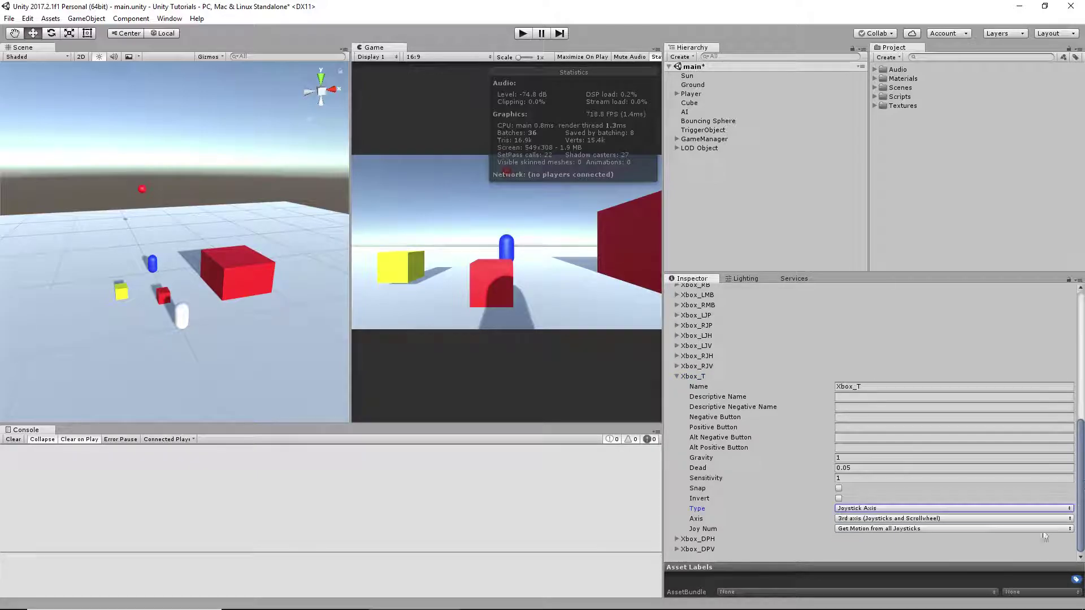
pyautogui.click(675, 376)
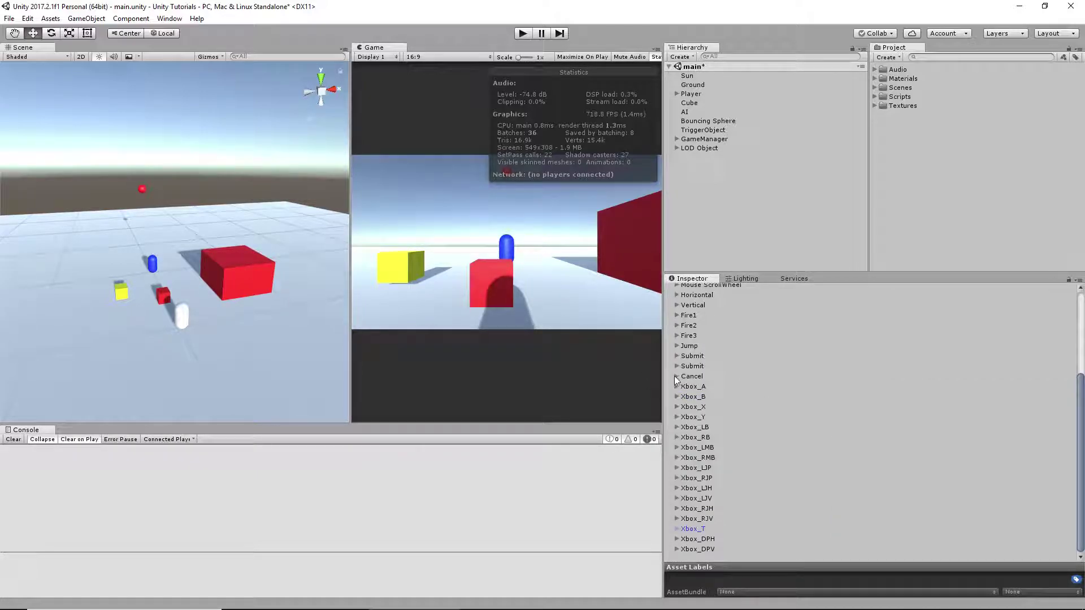
pyautogui.click(677, 540)
# Step: Fold Xbox_DPH and inspect Xbox_DPV's 7th axis, joystick number and sensitivity 1 settings
pyautogui.scroll(-5, 757, 453)
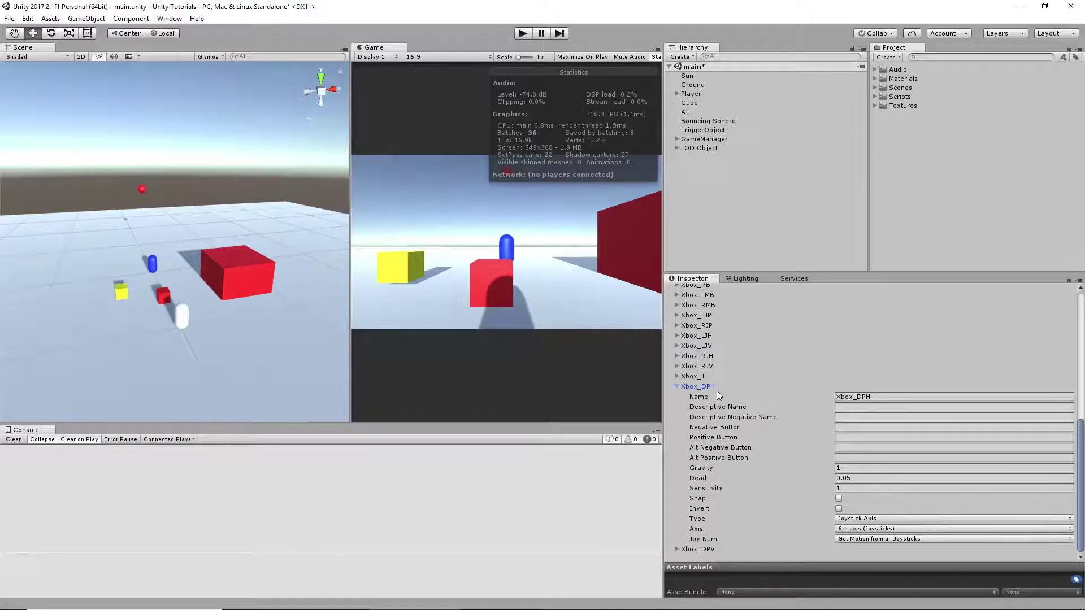
pyautogui.click(677, 387)
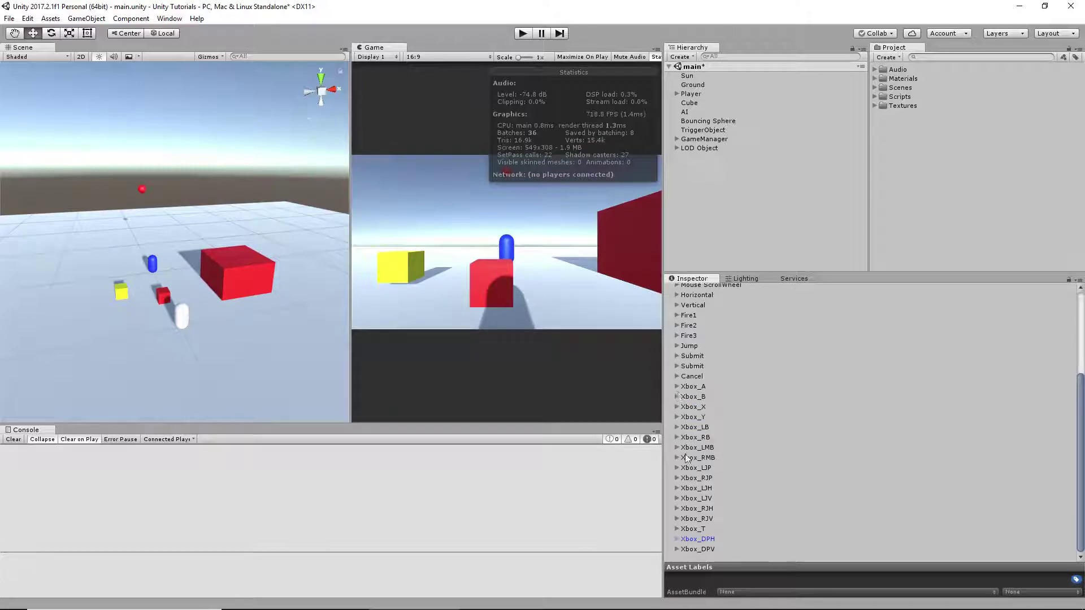
pyautogui.click(678, 549)
pyautogui.scroll(-5, 786, 525)
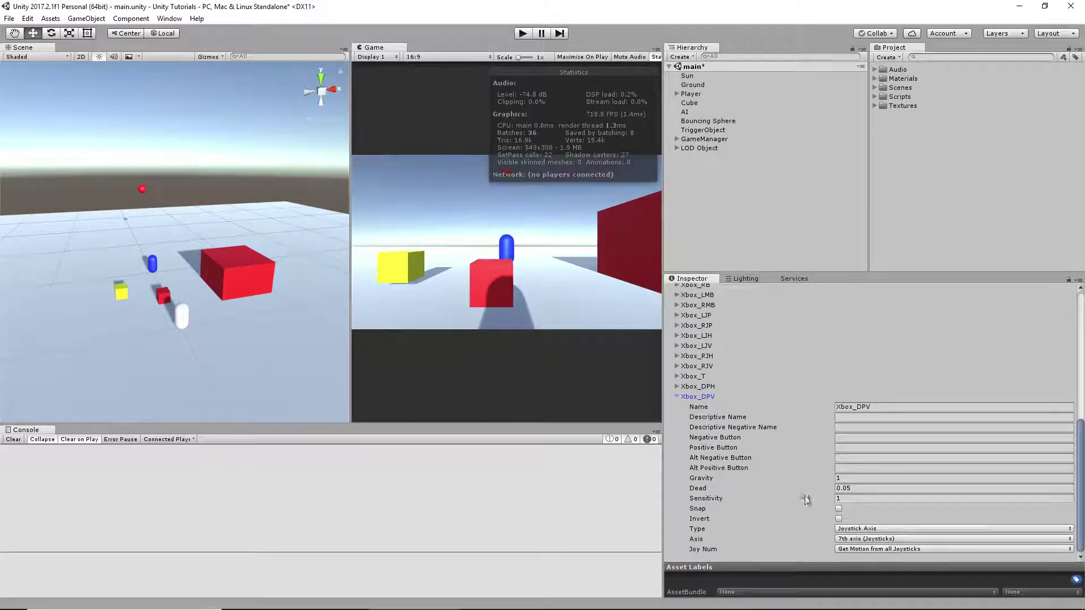
pyautogui.click(846, 539)
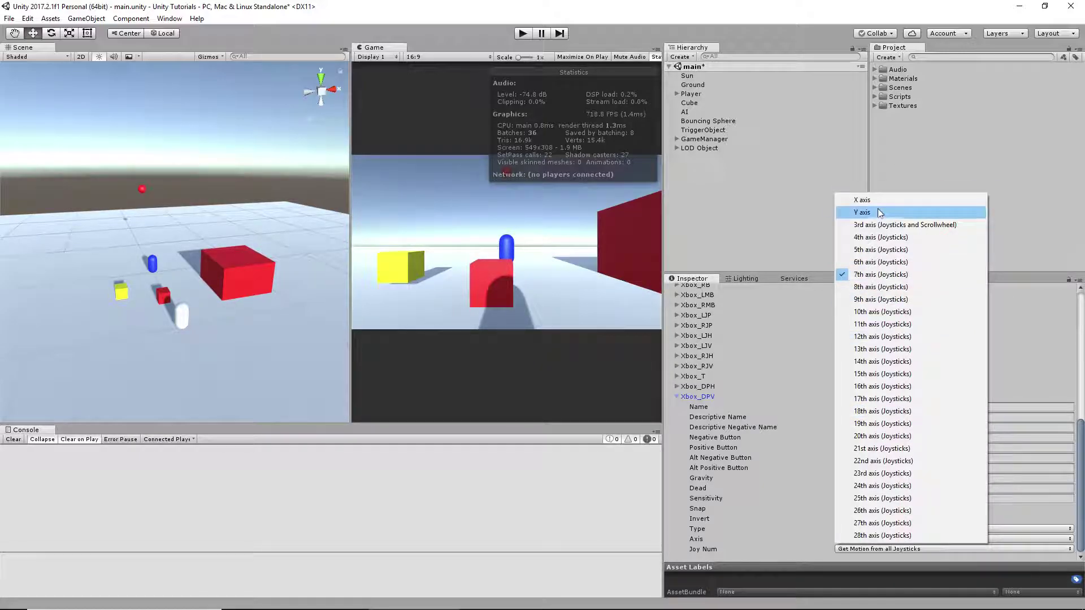
pyautogui.click(1052, 551)
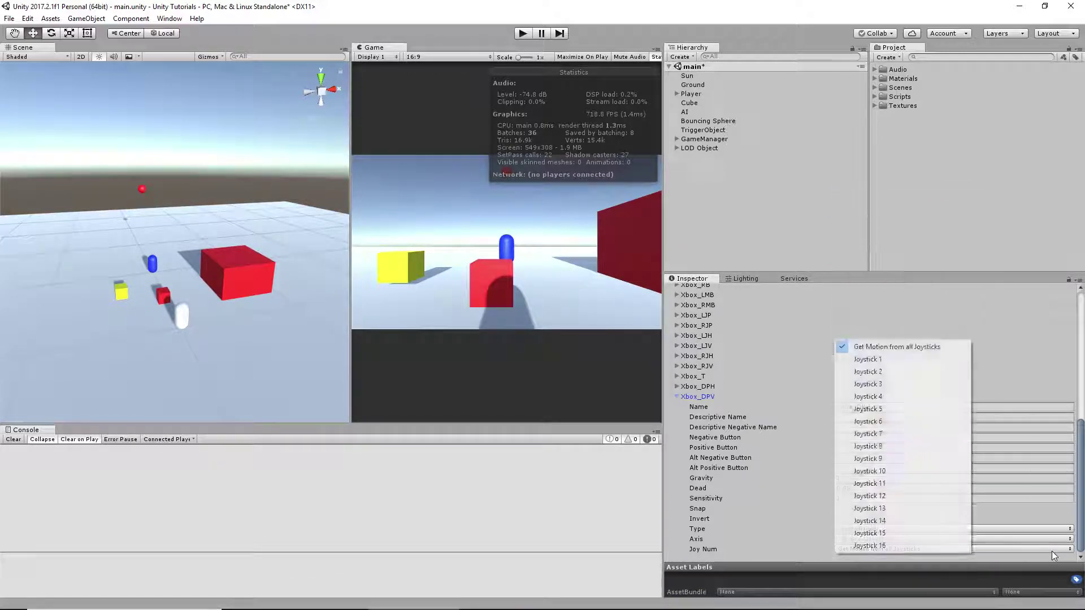
pyautogui.click(1073, 542)
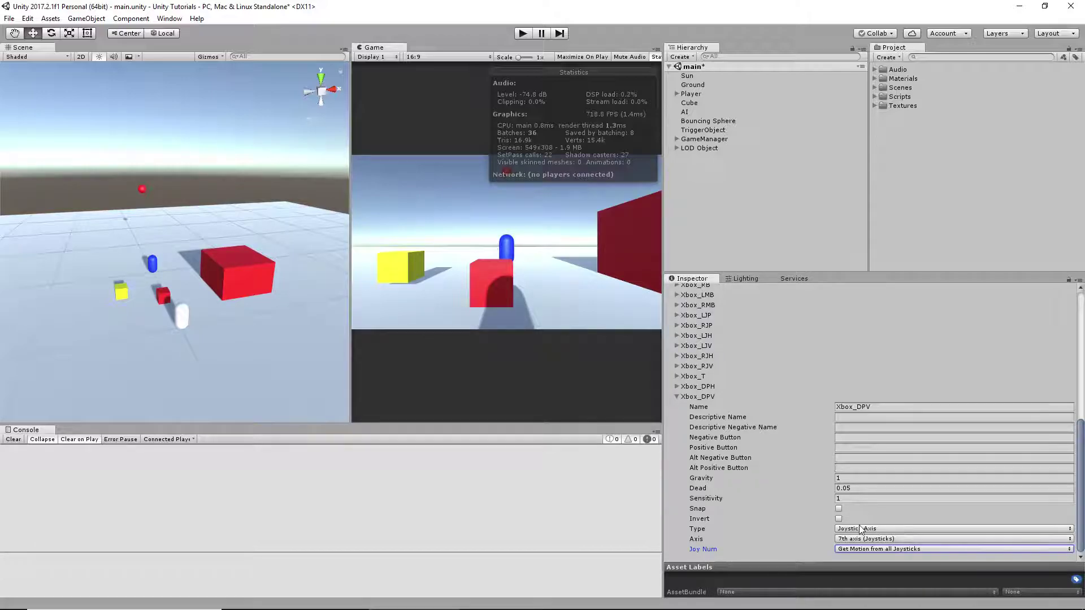
pyautogui.click(852, 497)
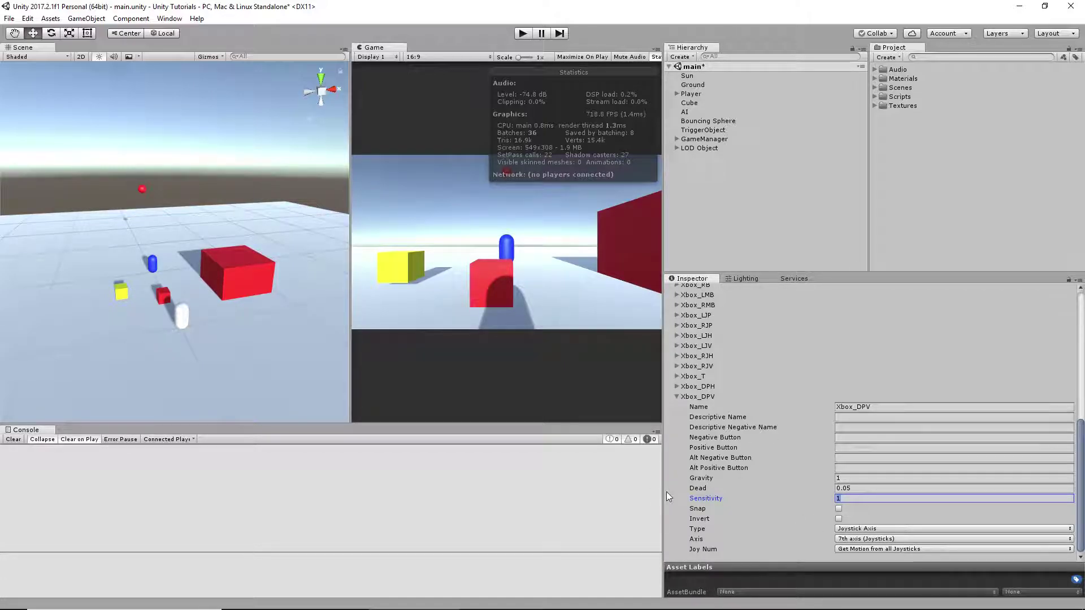
pyautogui.scroll(1, 870, 429)
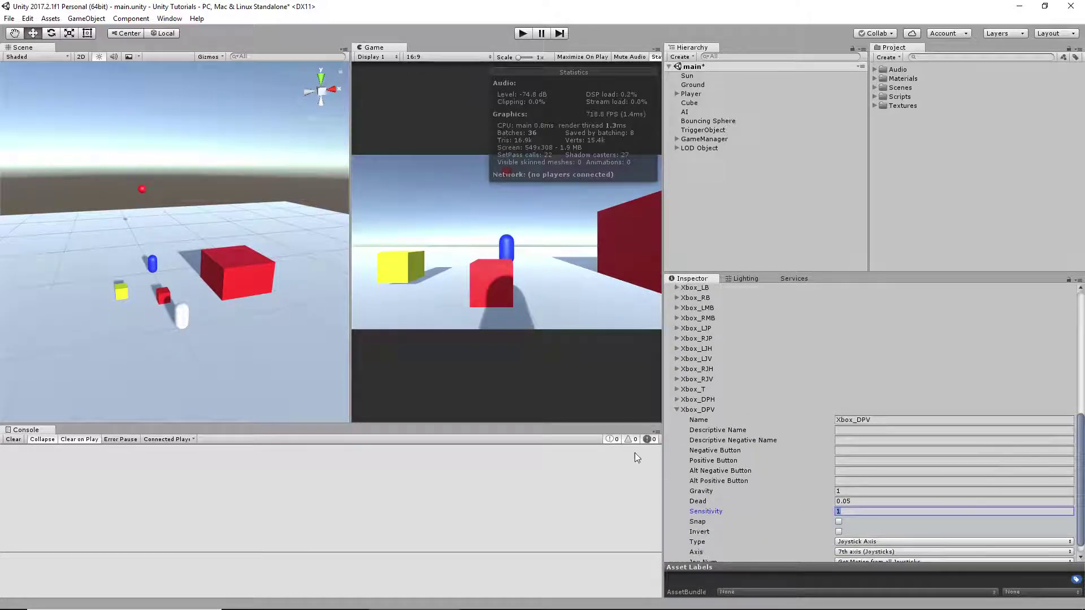
# Step: Fold Xbox_DPV, then expand and collapse Xbox_A to check its settings
pyautogui.click(677, 410)
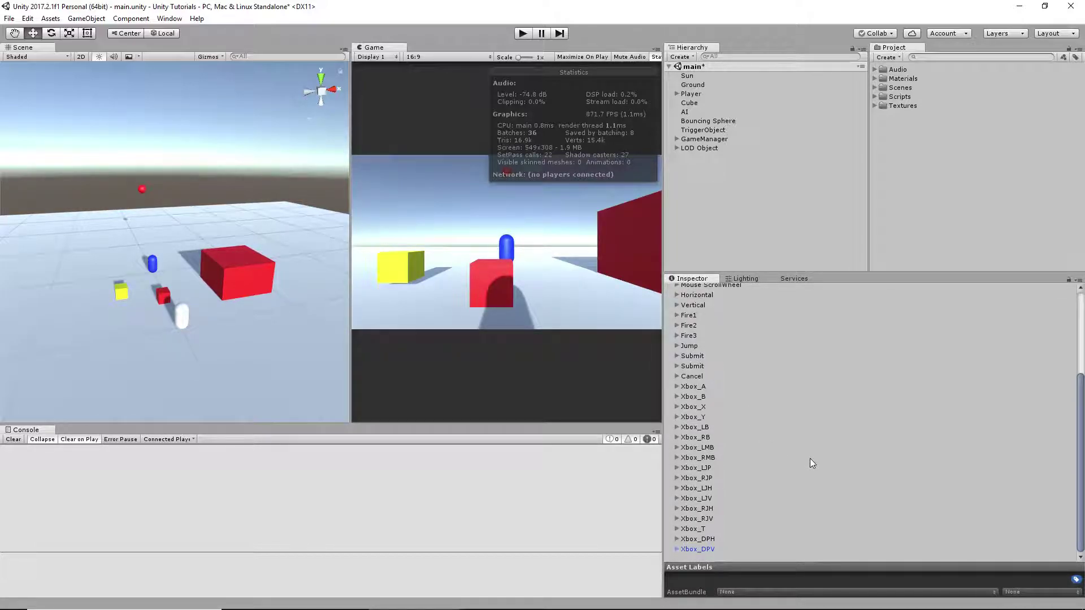
pyautogui.moveTo(791, 608)
pyautogui.scroll(3, 704, 451)
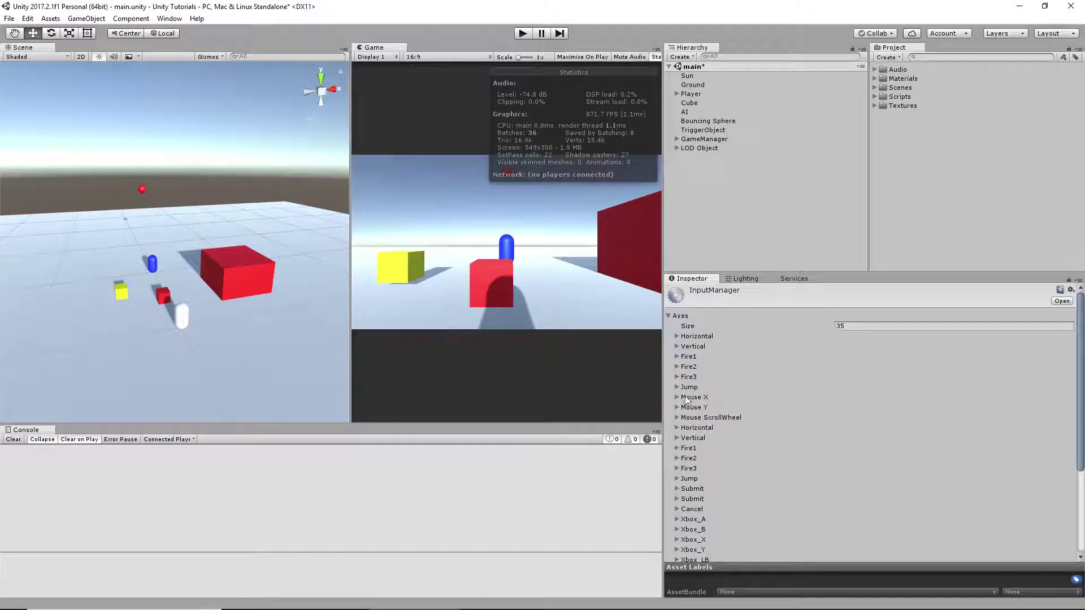
pyautogui.scroll(-3, 735, 486)
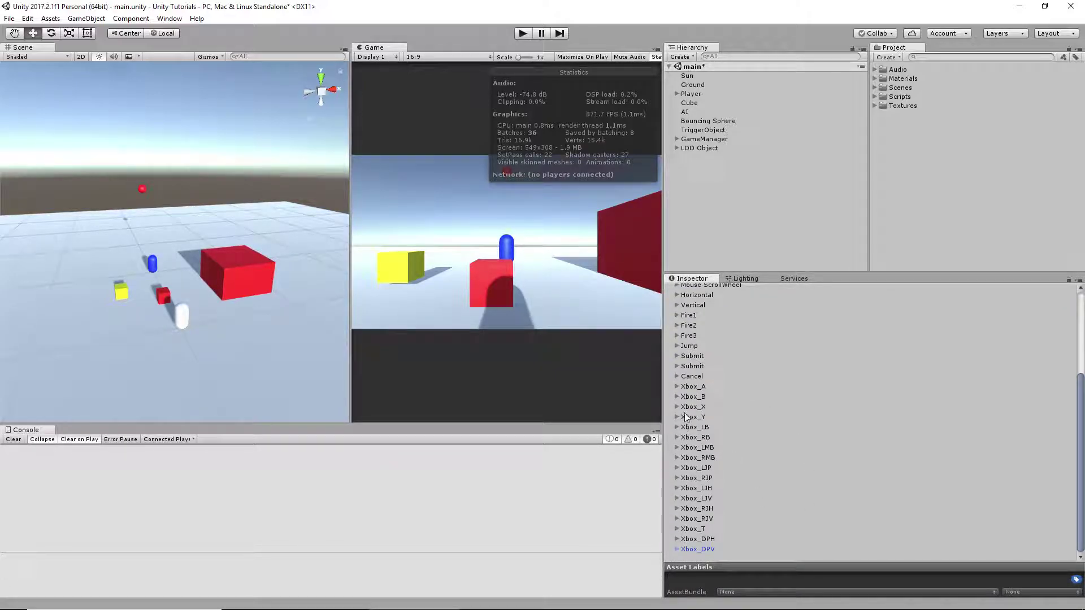
pyautogui.click(677, 387)
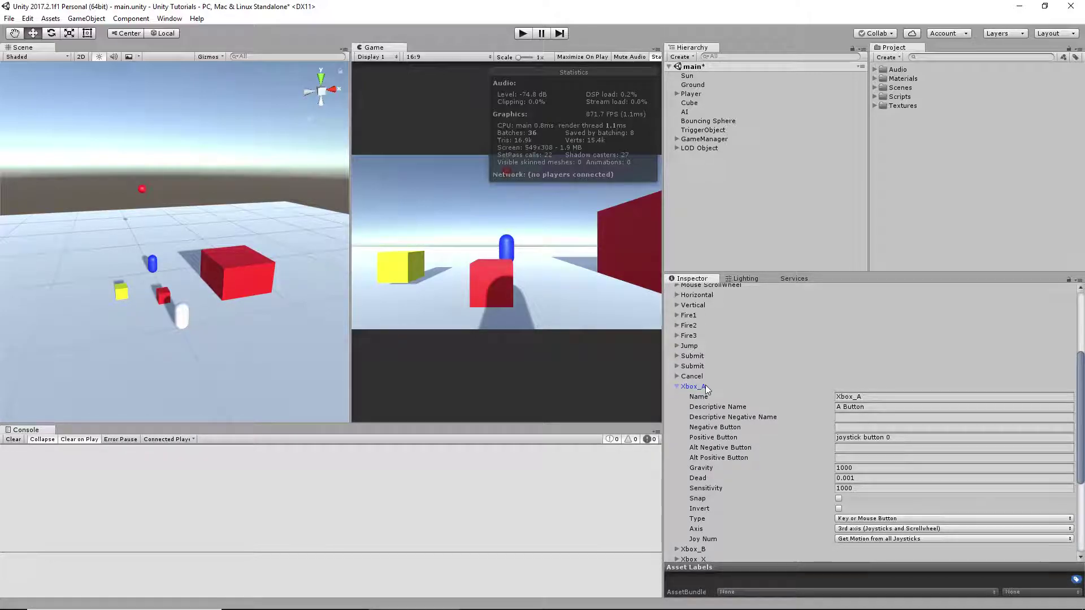
pyautogui.click(676, 386)
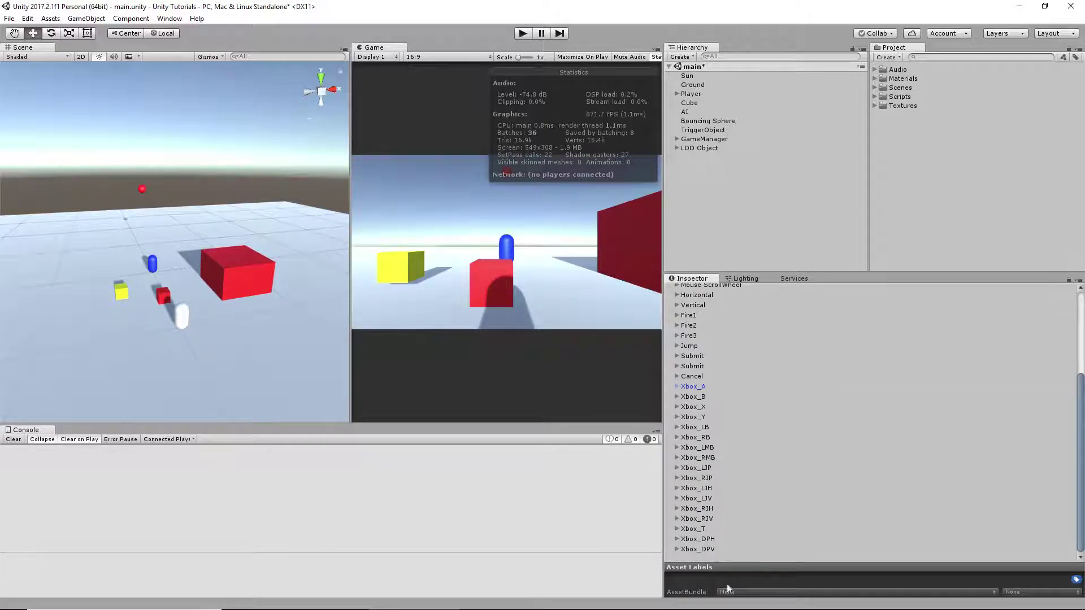
# Step: Open the Movement script from Assets/Scripts in MonoDevelop
pyautogui.moveTo(729, 599)
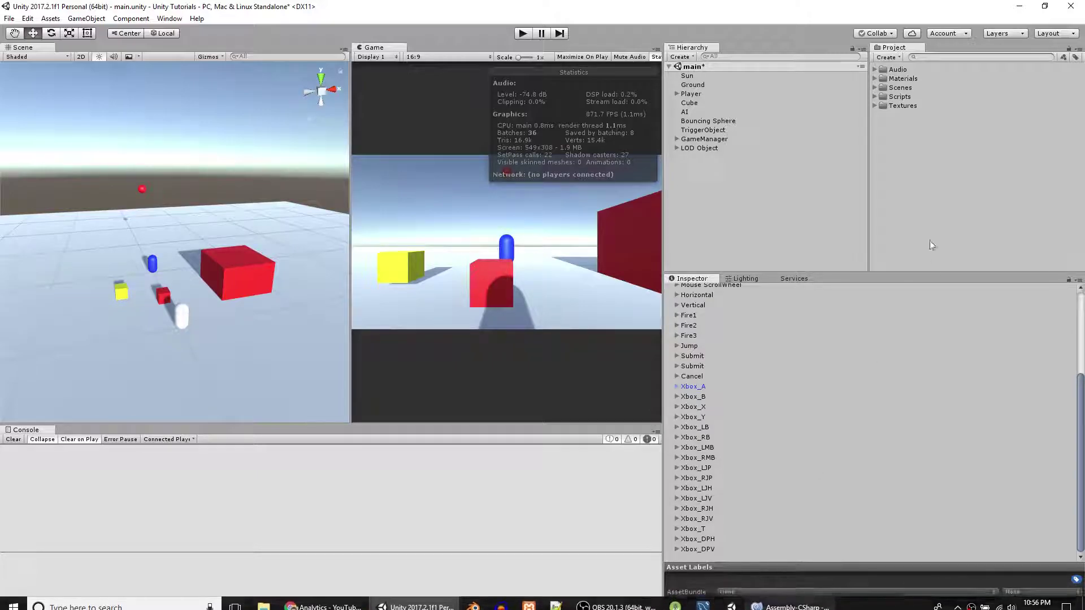
pyautogui.click(875, 97)
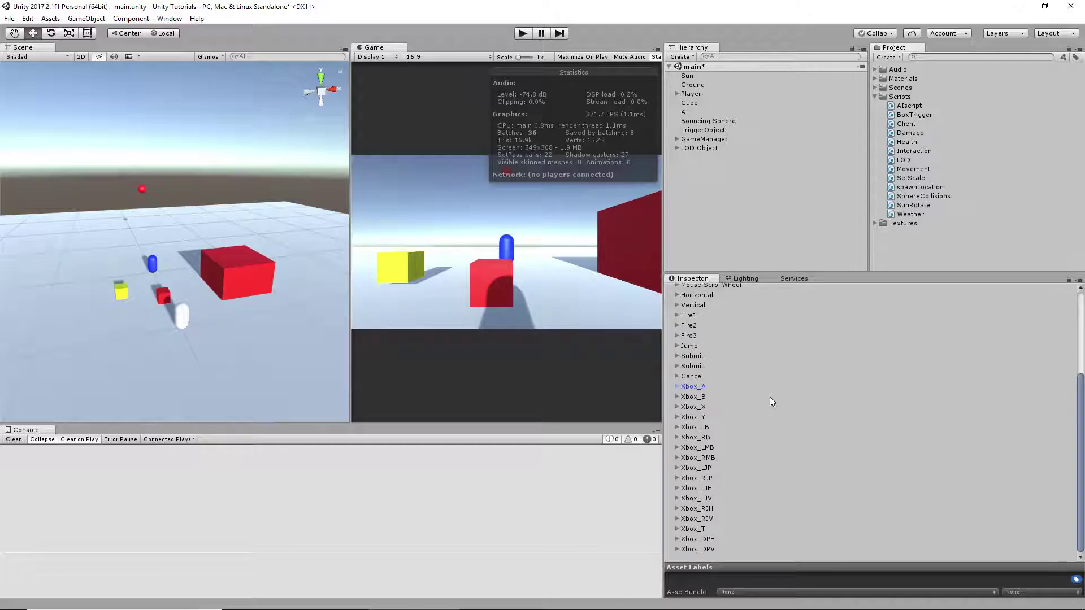
pyautogui.click(911, 167)
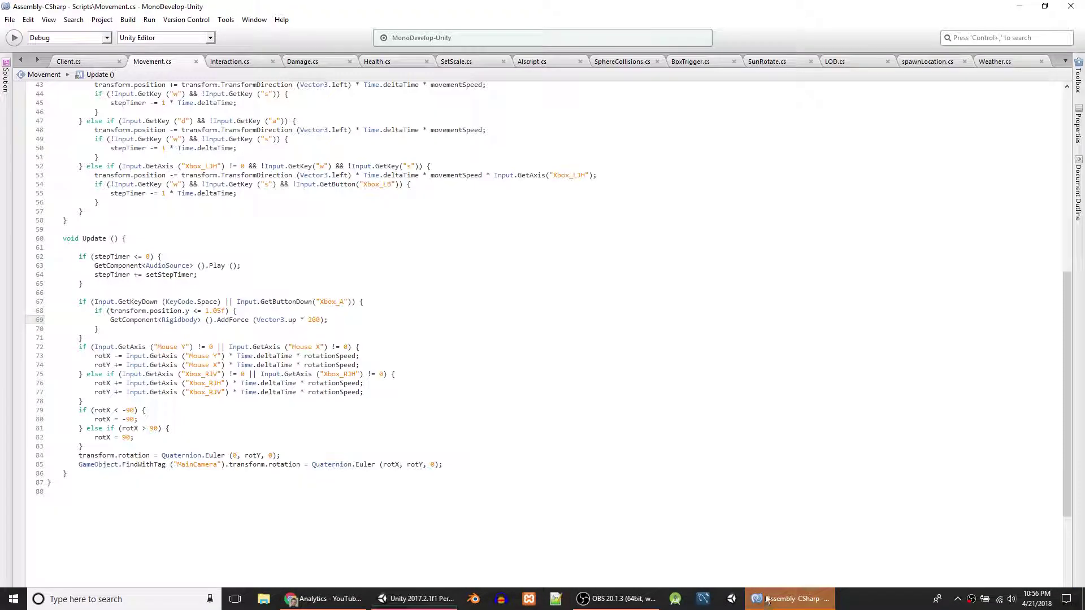
pyautogui.scroll(14, 370, 164)
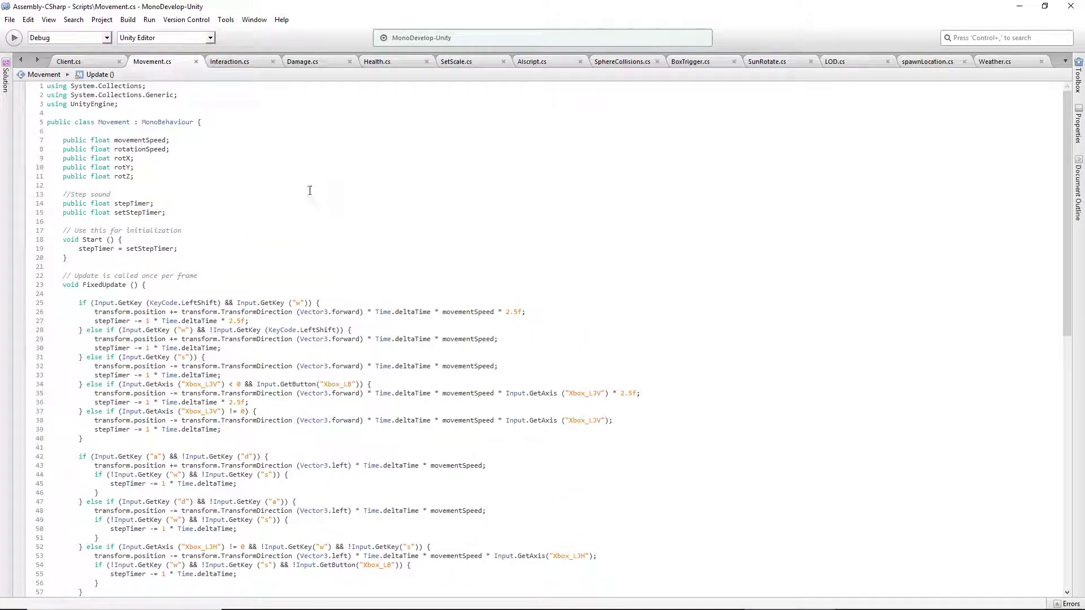
pyautogui.scroll(-10, 248, 315)
pyautogui.scroll(8, 248, 315)
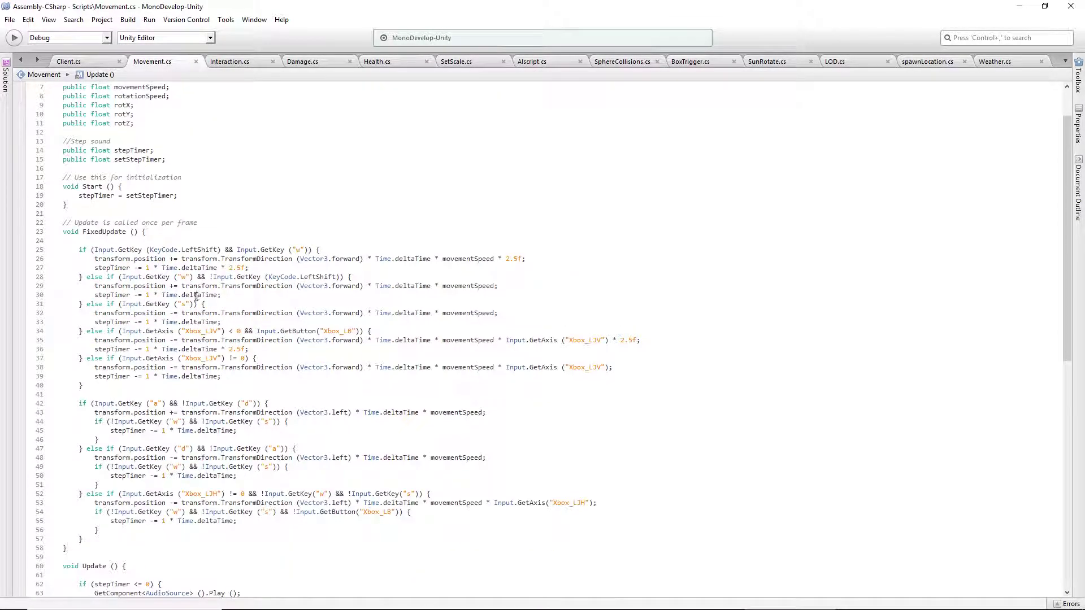
pyautogui.moveTo(85, 359); pyautogui.dragTo(109, 362)
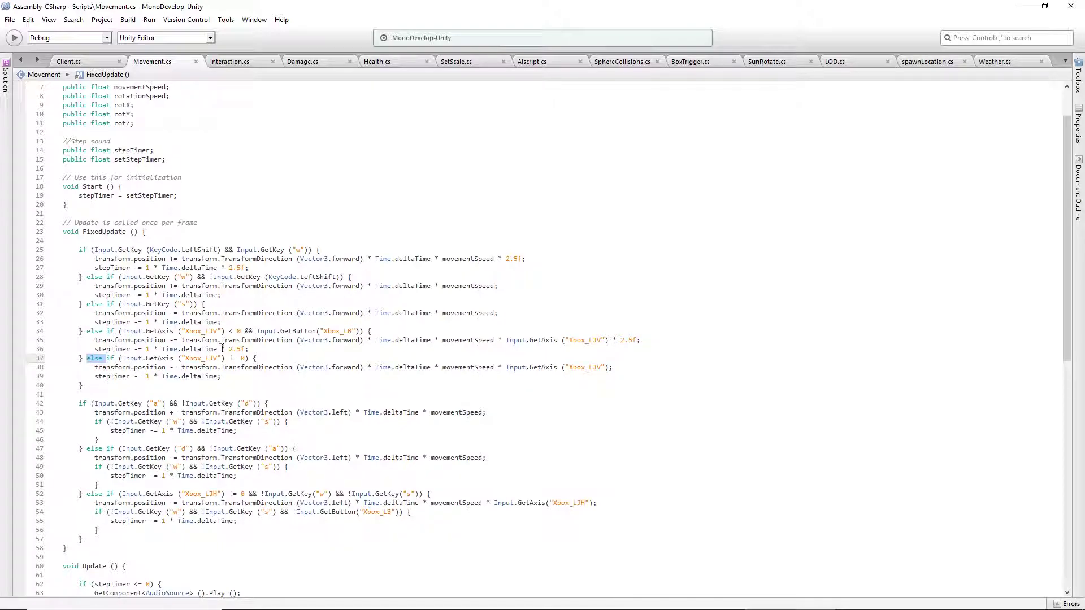
pyautogui.moveTo(222, 351); pyautogui.dragTo(124, 252)
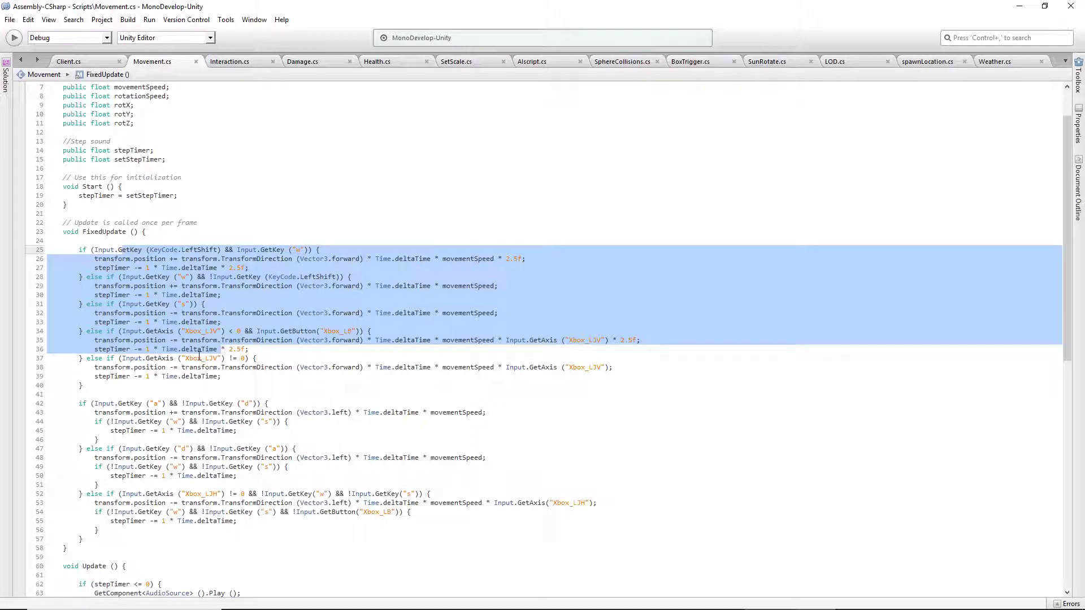
pyautogui.moveTo(192, 359); pyautogui.dragTo(239, 358)
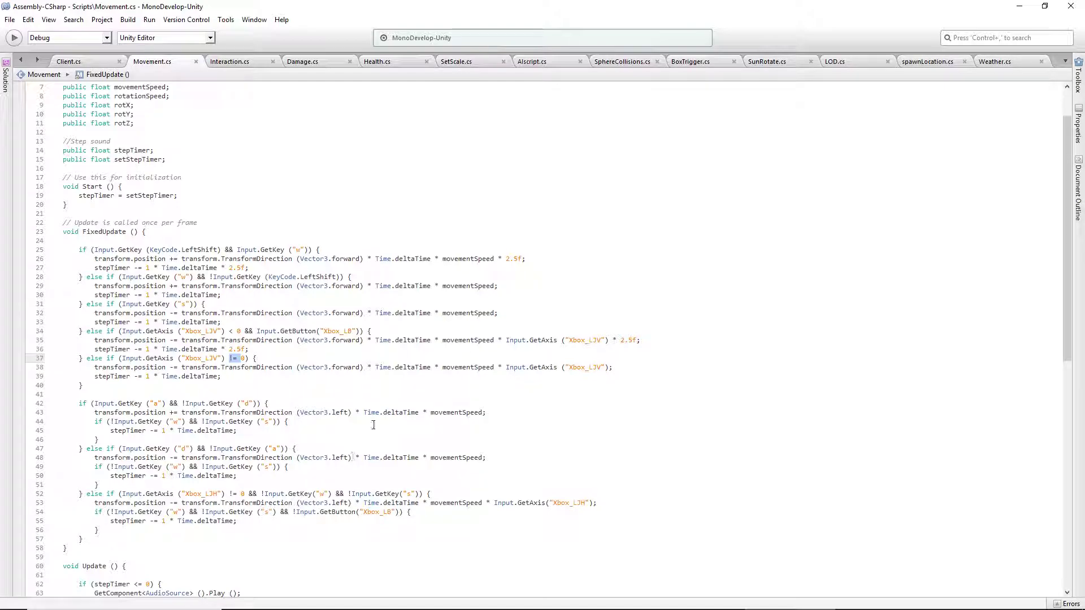
pyautogui.moveTo(325, 331); pyautogui.dragTo(358, 331)
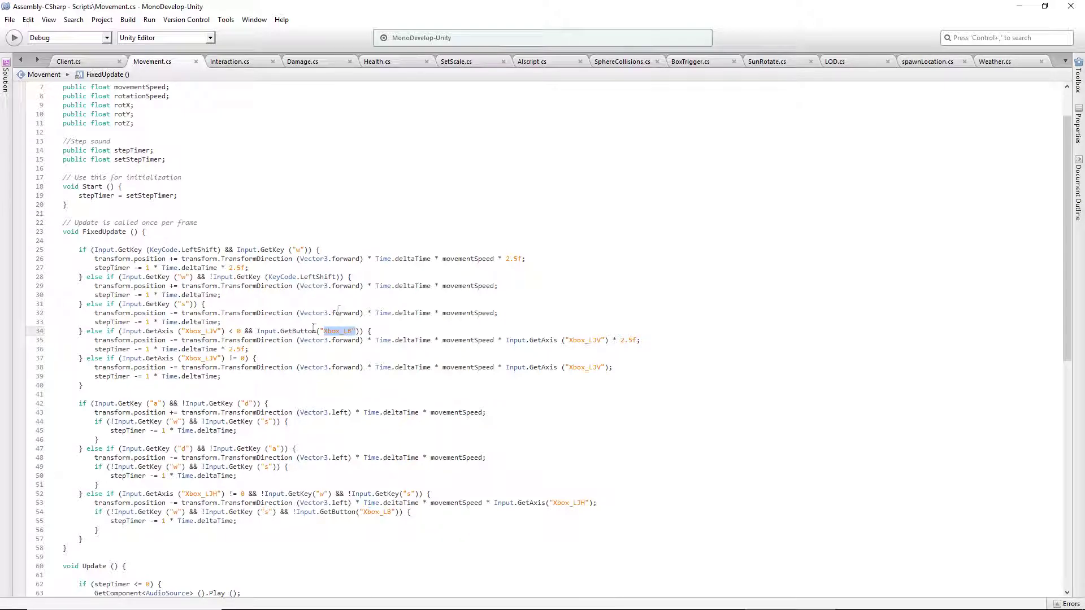
pyautogui.click(294, 332)
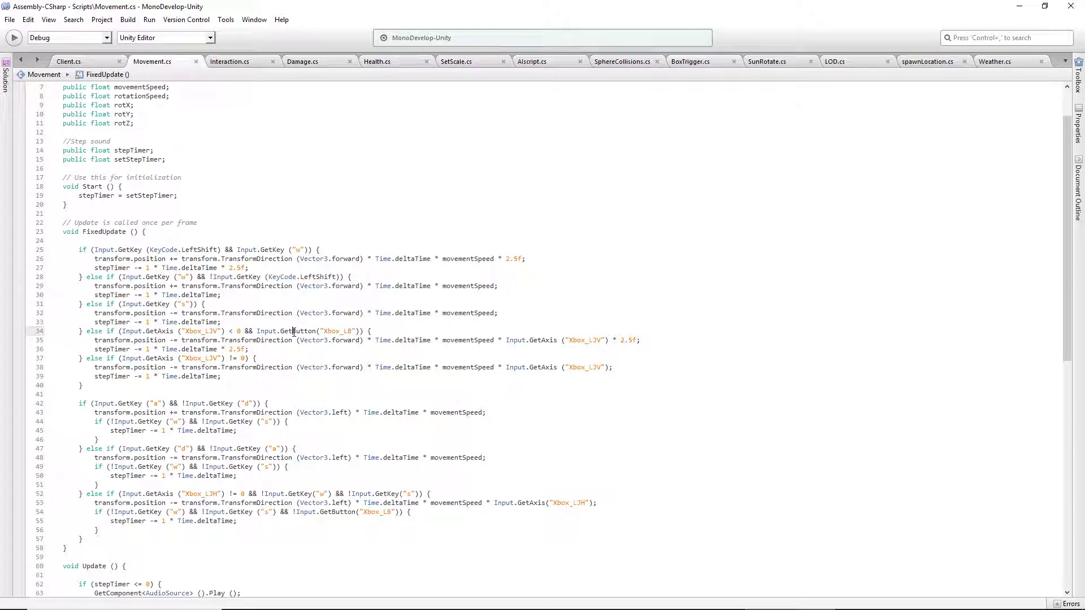
pyautogui.click(179, 332)
pyautogui.moveTo(620, 340); pyautogui.dragTo(637, 339)
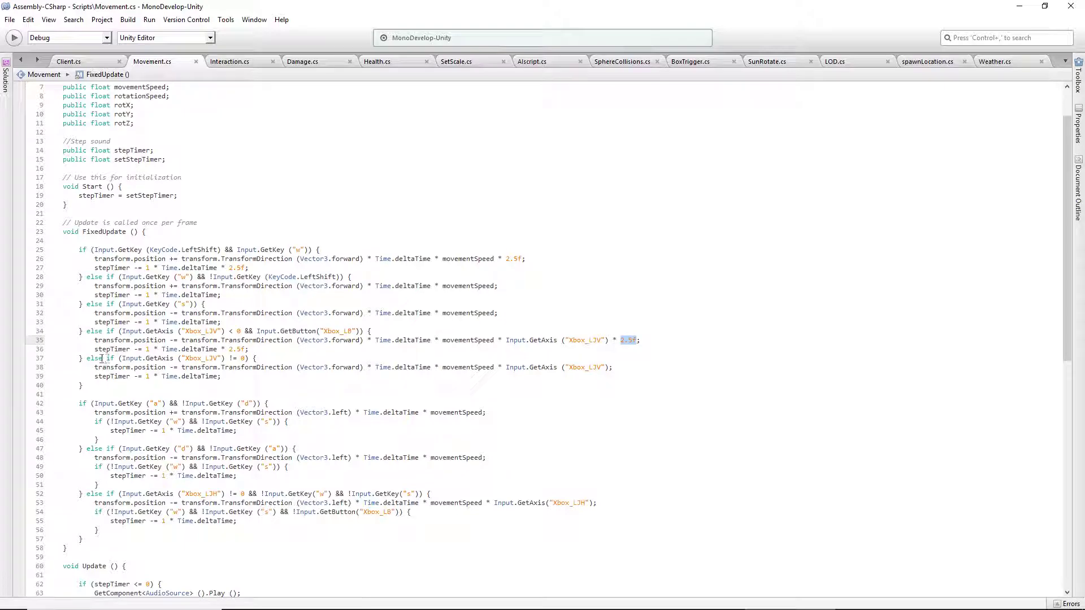
pyautogui.moveTo(86, 358); pyautogui.dragTo(213, 385)
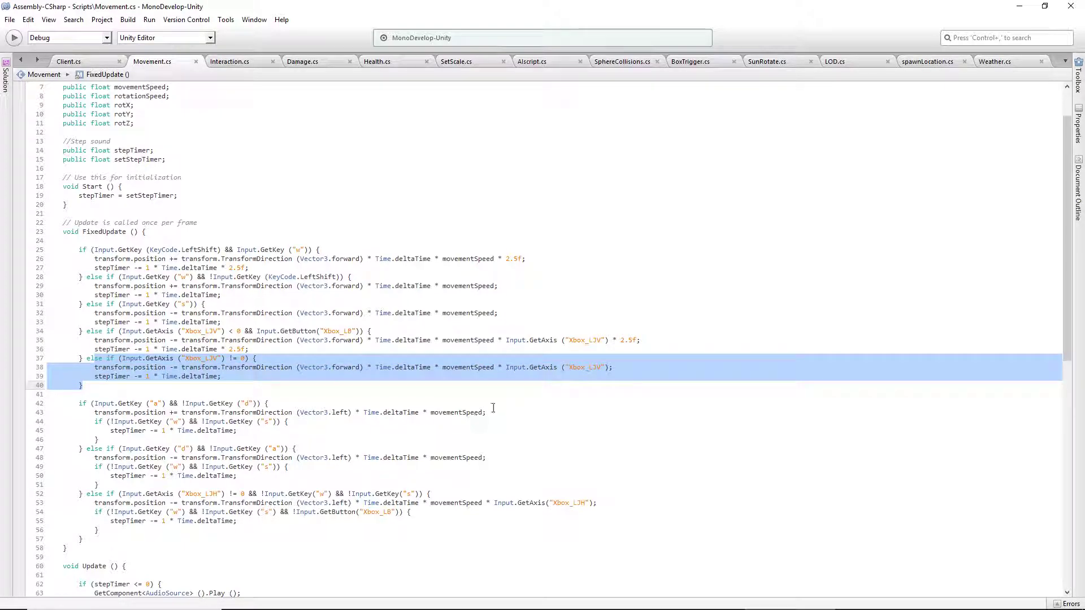
pyautogui.click(231, 359)
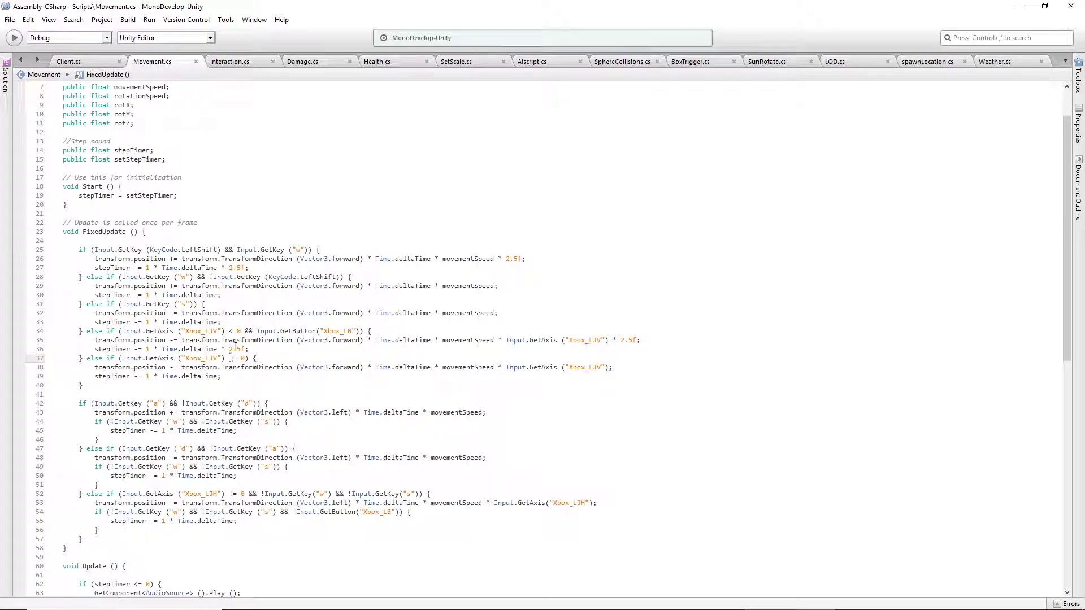
pyautogui.moveTo(229, 332); pyautogui.dragTo(235, 332)
pyautogui.moveTo(241, 332); pyautogui.dragTo(226, 334)
pyautogui.moveTo(197, 346)
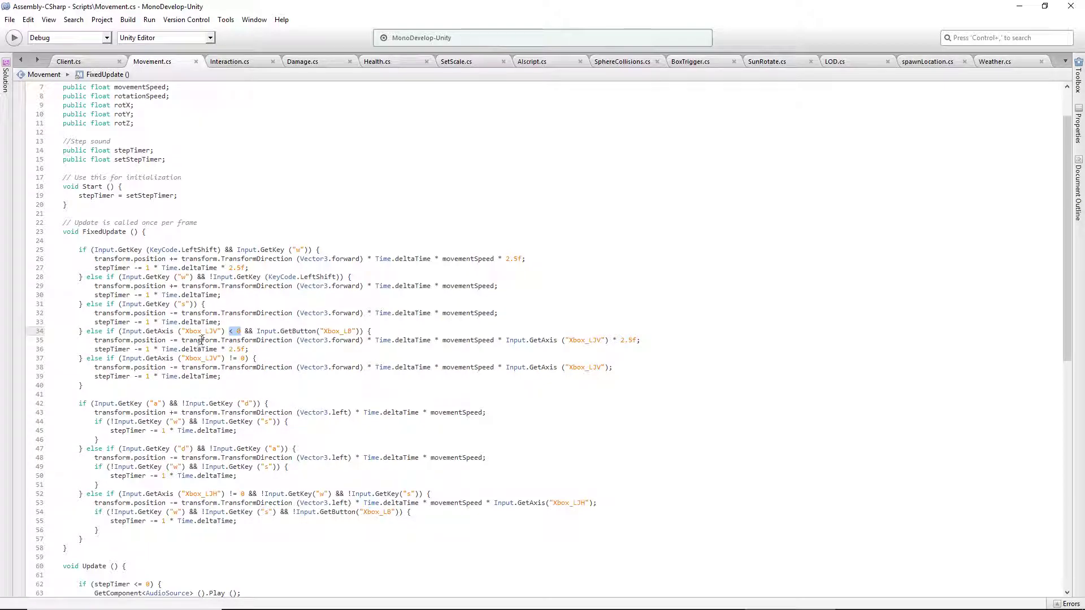
pyautogui.moveTo(502, 605)
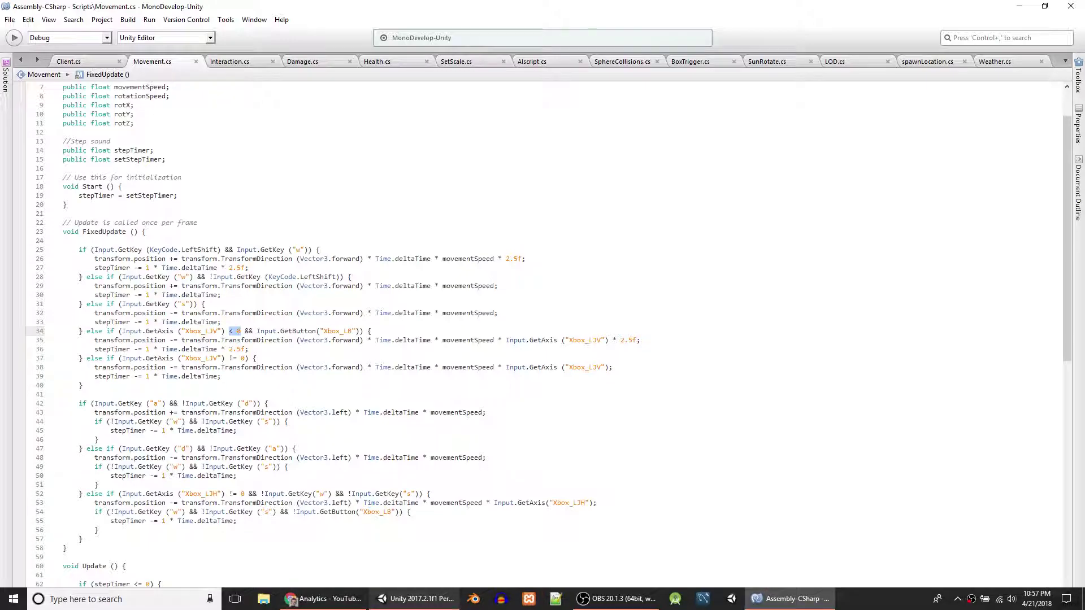
pyautogui.moveTo(432, 607)
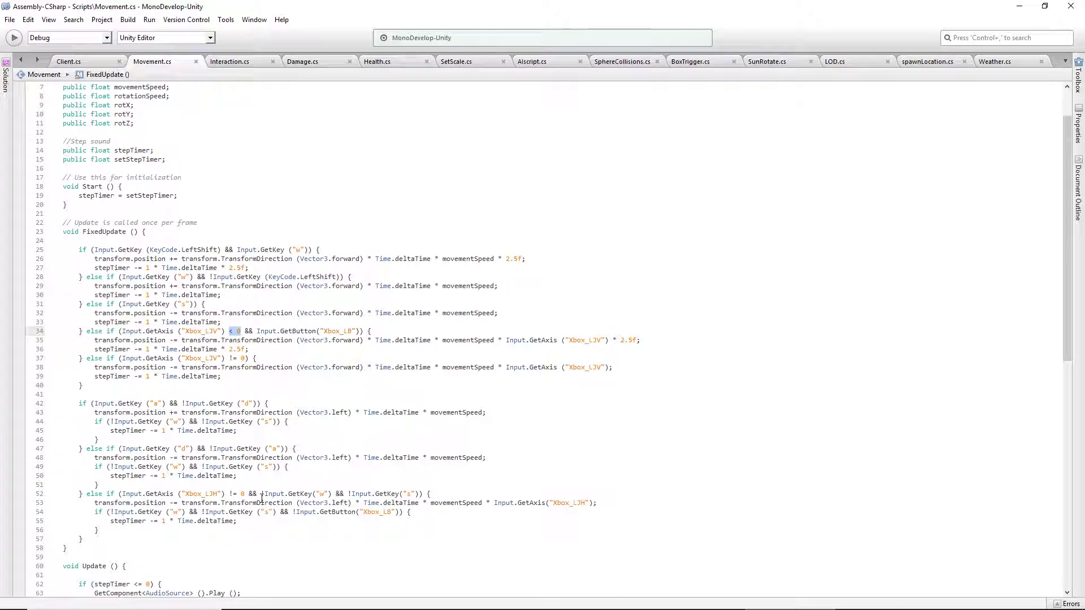
pyautogui.scroll(-12, 260, 466)
pyautogui.scroll(8, 259, 467)
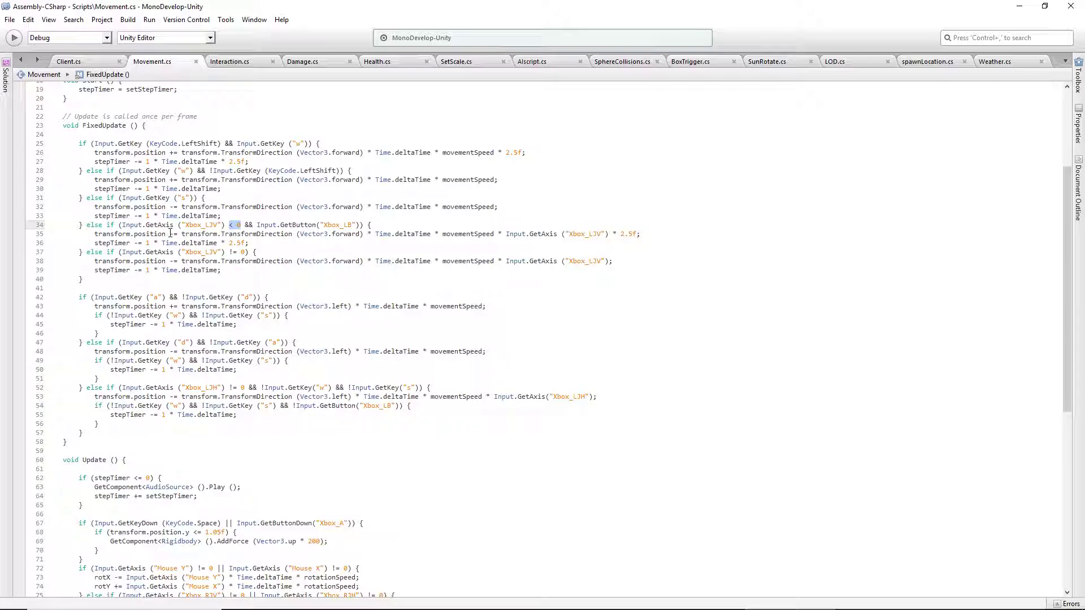
pyautogui.moveTo(170, 233); pyautogui.dragTo(177, 233)
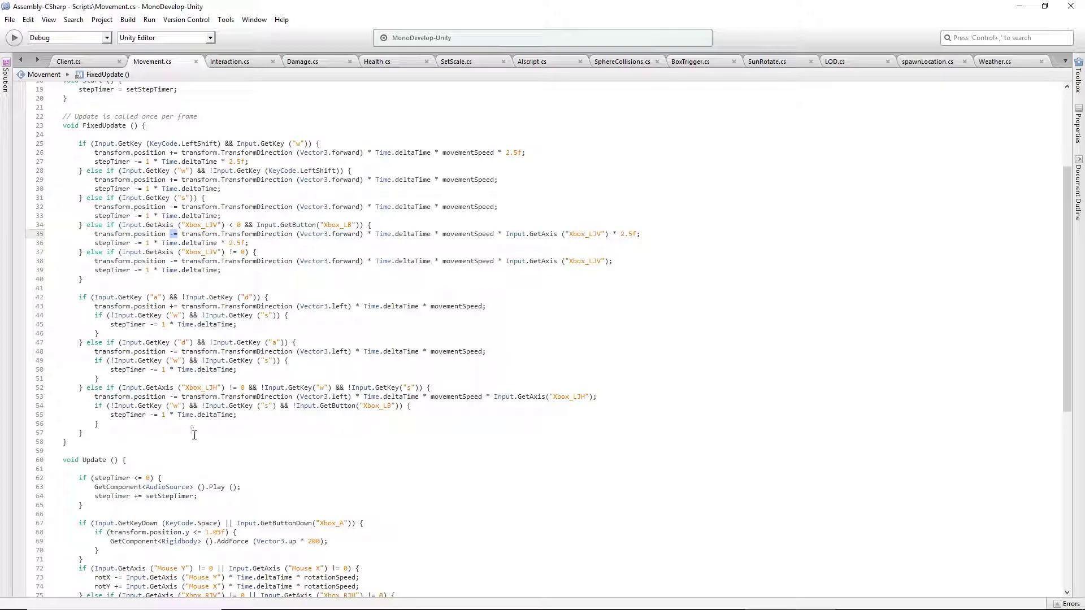
pyautogui.moveTo(248, 387); pyautogui.dragTo(423, 388)
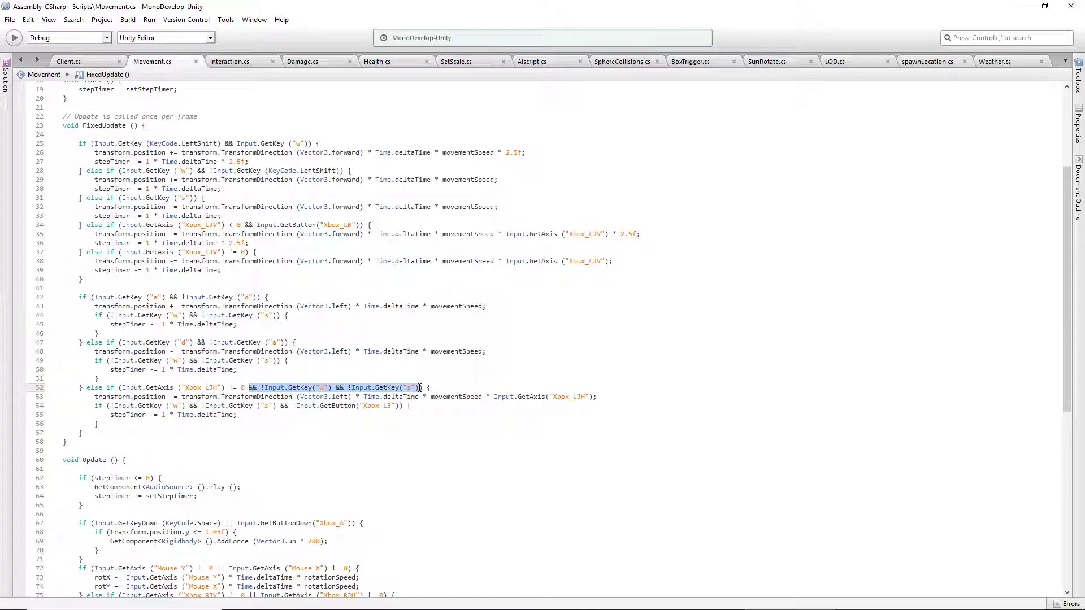
pyautogui.click(199, 390)
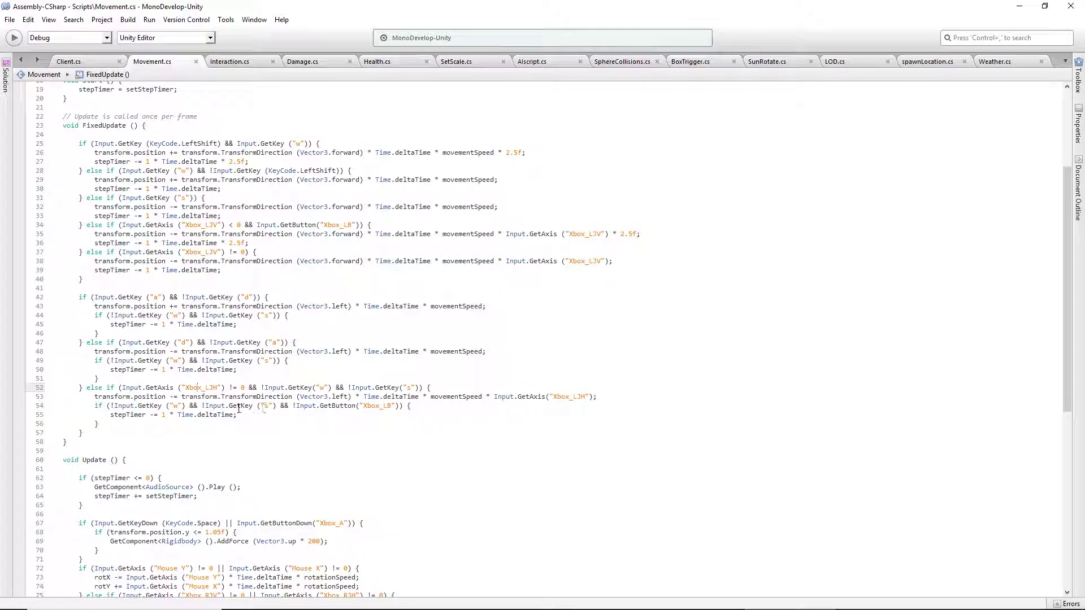
# Step: Add && !Input.GetKey("a") && !Input.GetKey("d") to the Xbox_LJV conditions on lines 34 and 37
pyautogui.moveTo(226, 408)
pyautogui.click(359, 226)
pyautogui.write('&& ')
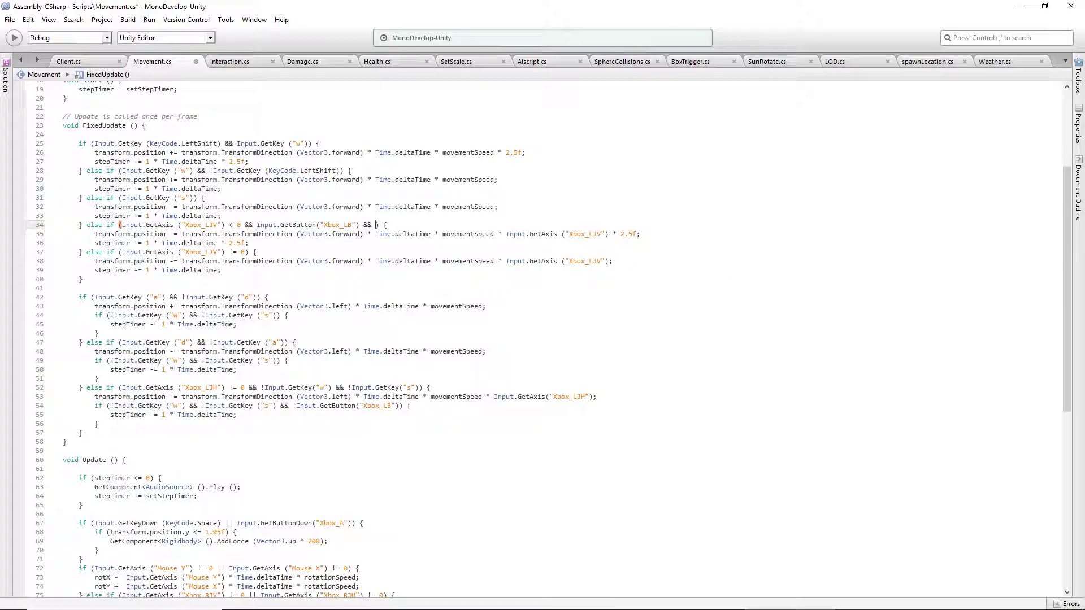
pyautogui.write('!Inp')
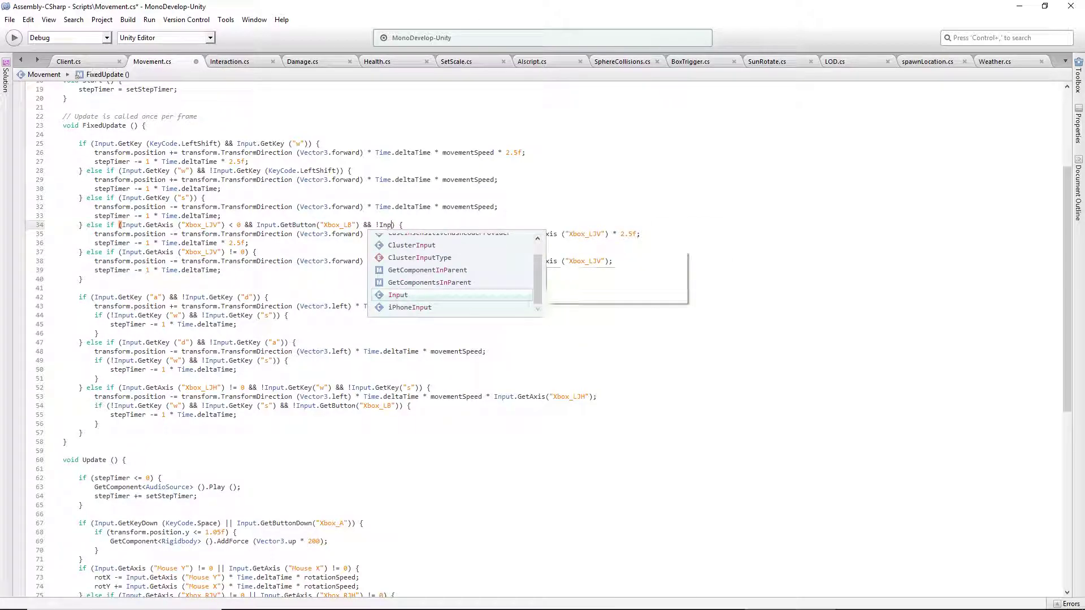
pyautogui.write('ut.Get')
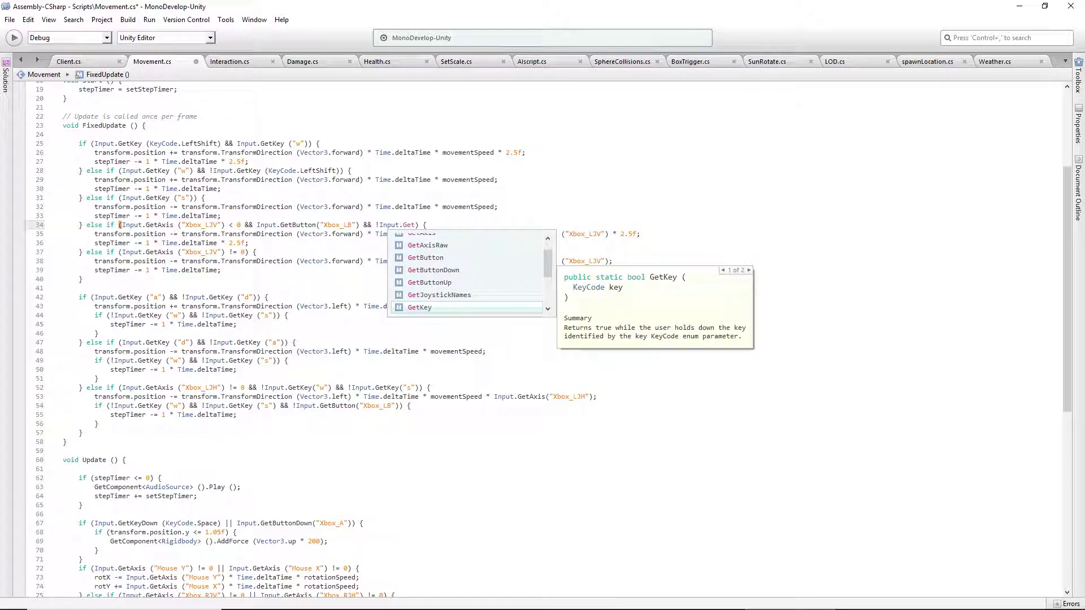
pyautogui.write('Key')
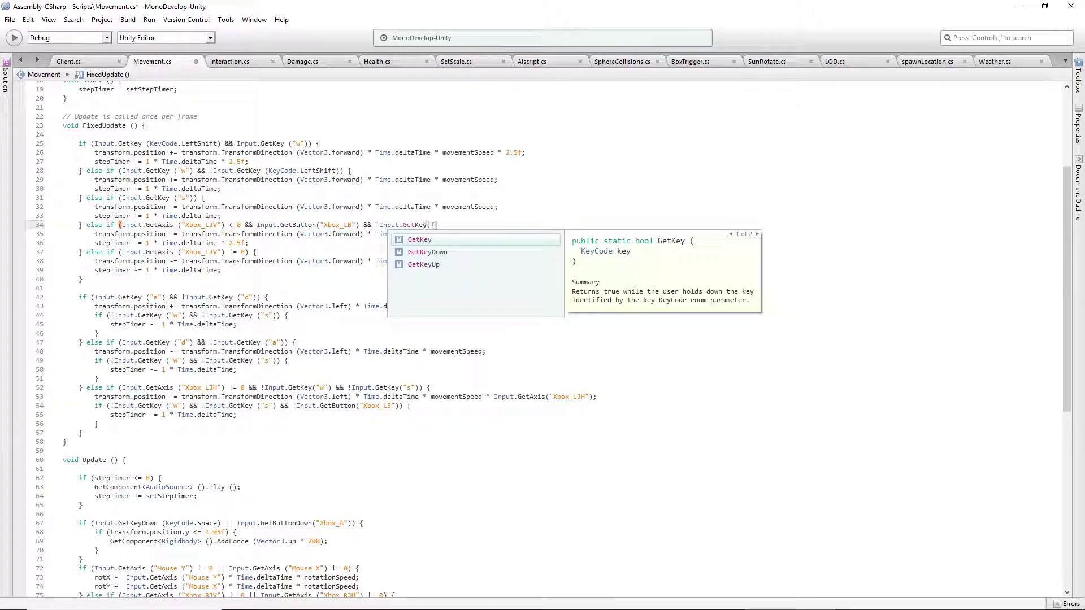
pyautogui.write('("')
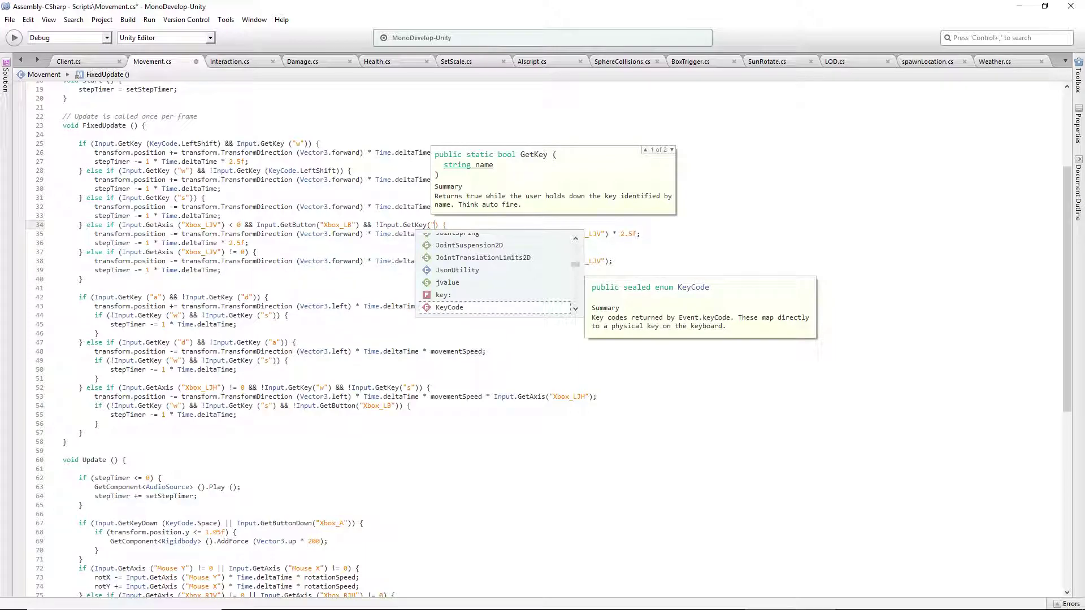
pyautogui.write('a")')
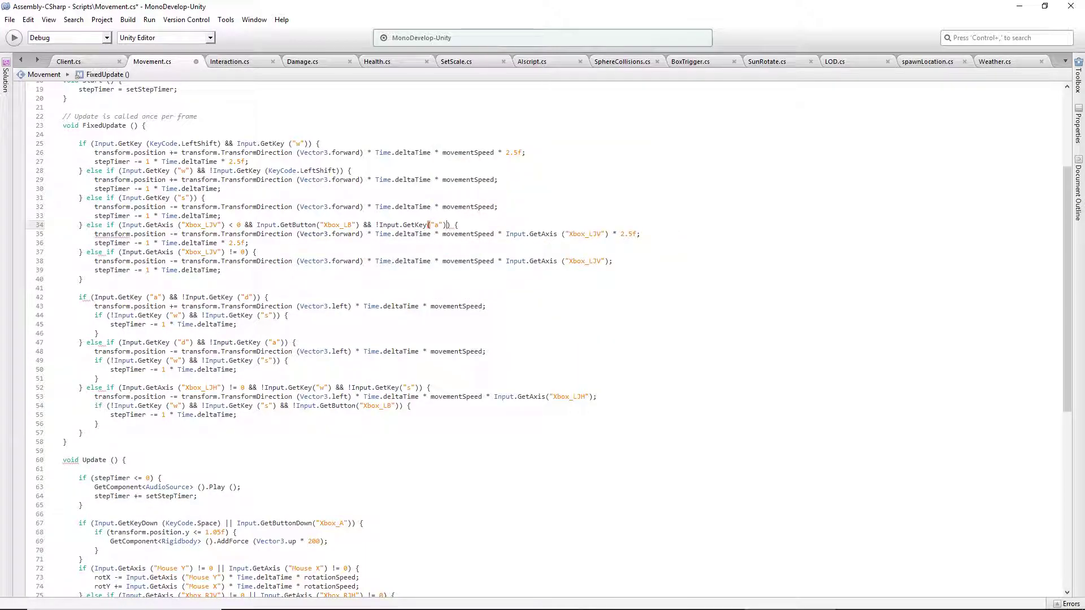
pyautogui.write(' && ')
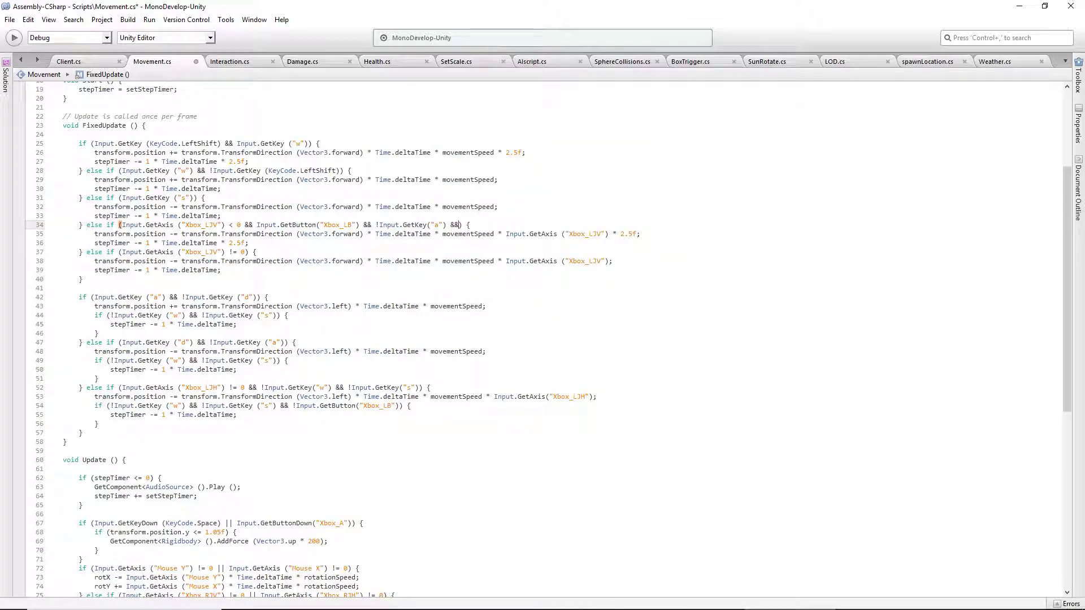
pyautogui.write('!IN')
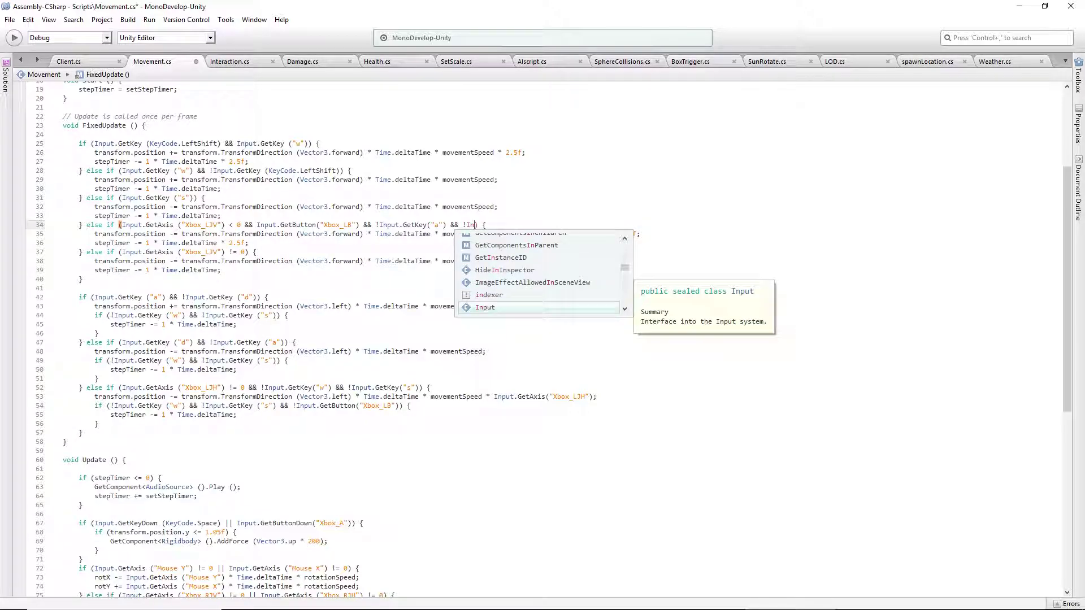
pyautogui.press('Return')
pyautogui.write('.GetKe')
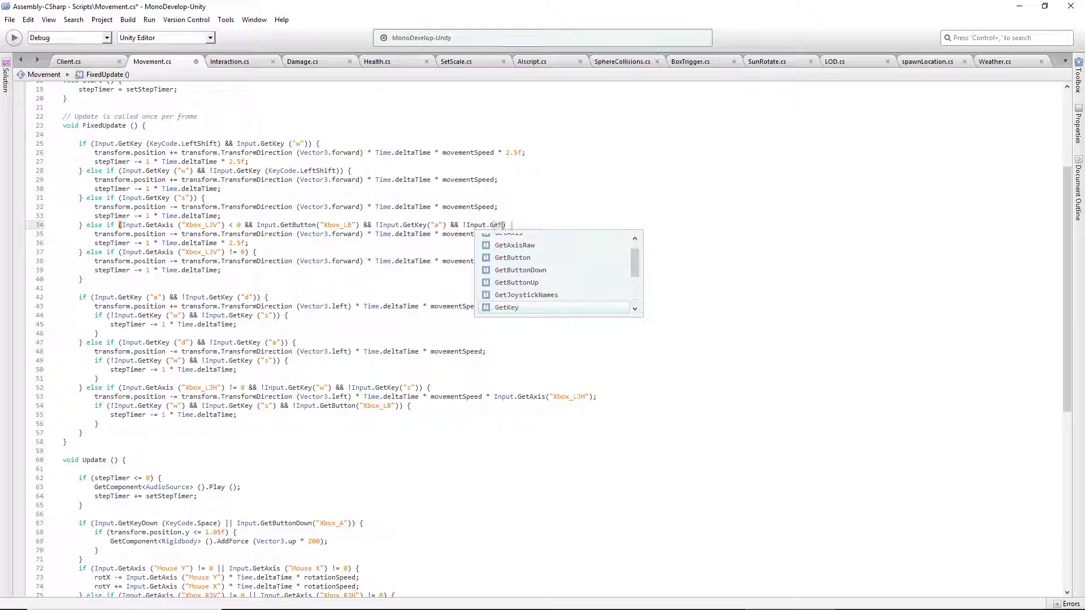
pyautogui.write('y(')
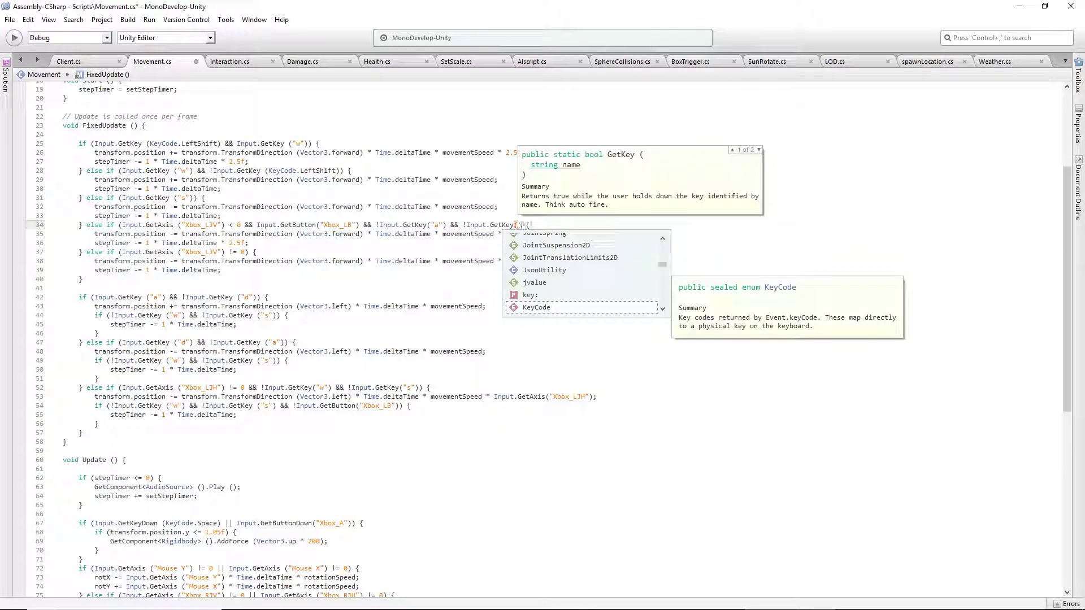
pyautogui.write('"d")')
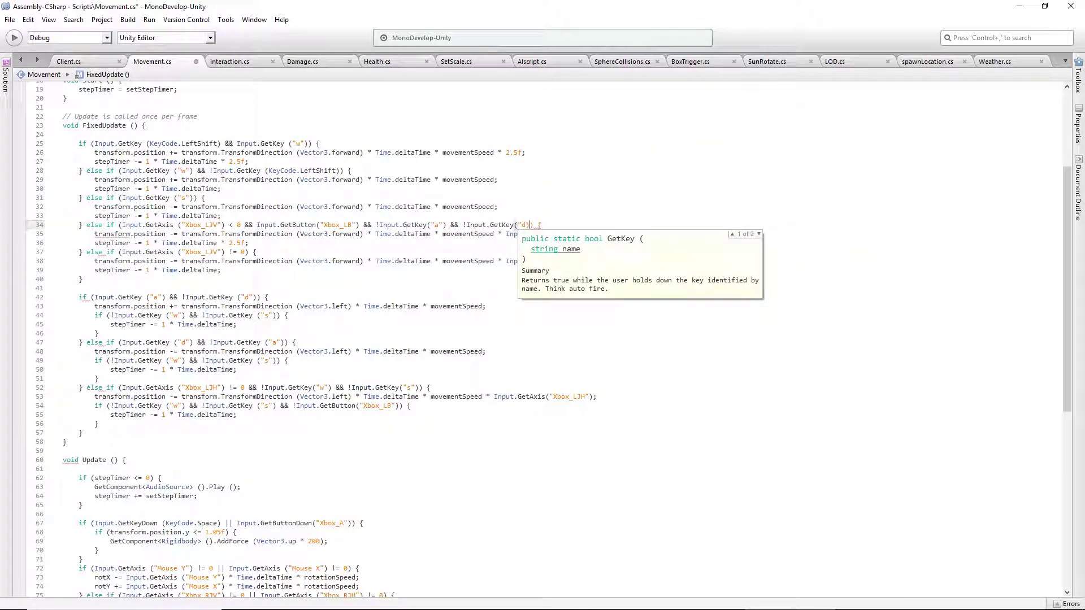
pyautogui.write(')')
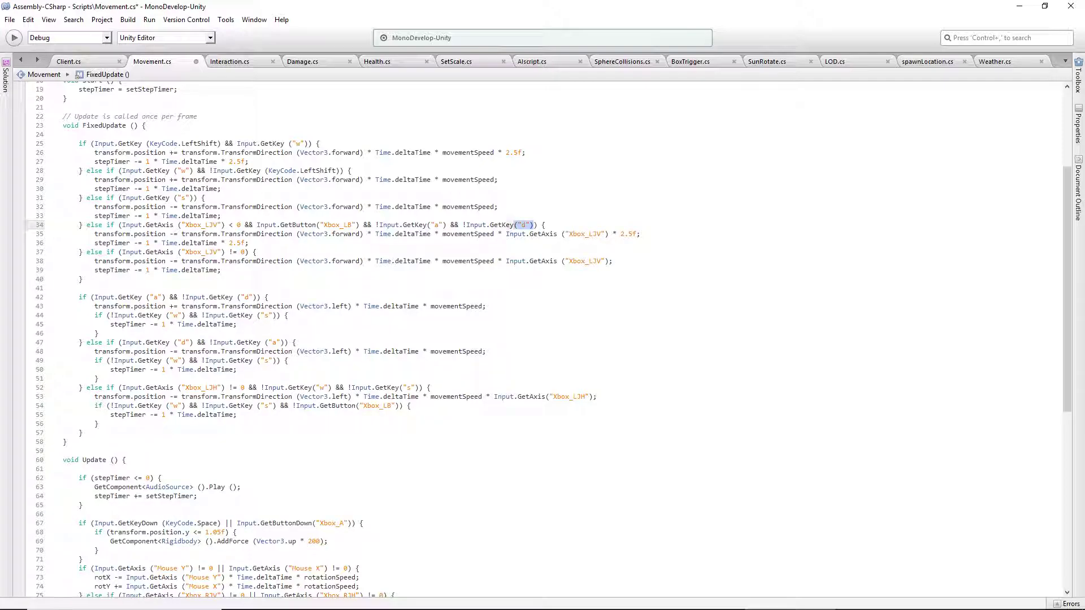
pyautogui.hotkey('shift', 'Left')
pyautogui.hotkey('shift', 'Left')
pyautogui.hotkey('shift', 'Left')
pyautogui.hotkey('shift', 'Left')
pyautogui.hotkey('shift', 'Left')
pyautogui.hotkey('shift', 'Left')
pyautogui.hotkey('shift', 'Left')
pyautogui.hotkey('shift', 'Left')
pyautogui.hotkey('shift', 'Left')
pyautogui.hotkey('shift', 'Left')
pyautogui.hotkey('shift', 'Left')
pyautogui.hotkey('shift', 'Left')
pyautogui.hotkey('shift', 'Left')
pyautogui.hotkey('shift', 'Left')
pyautogui.hotkey('shift', 'Left')
pyautogui.hotkey('shift', 'Left')
pyautogui.hotkey('shift', 'Left')
pyautogui.hotkey('shift', 'Left')
pyautogui.hotkey('shift', 'Left')
pyautogui.hotkey('shift', 'Left')
pyautogui.hotkey('ctrl', 'c')
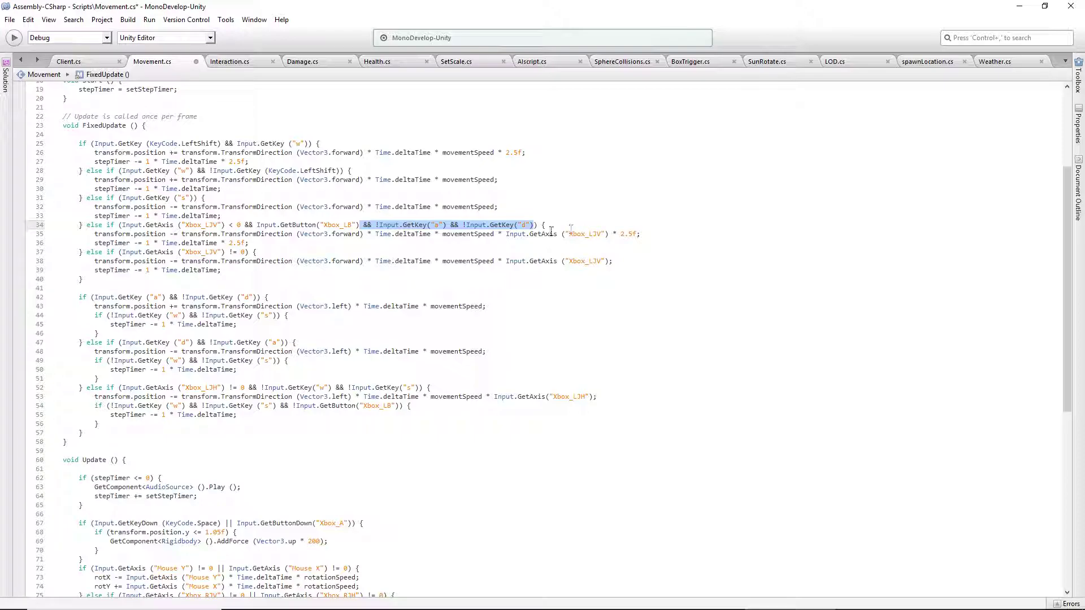
pyautogui.click(246, 252)
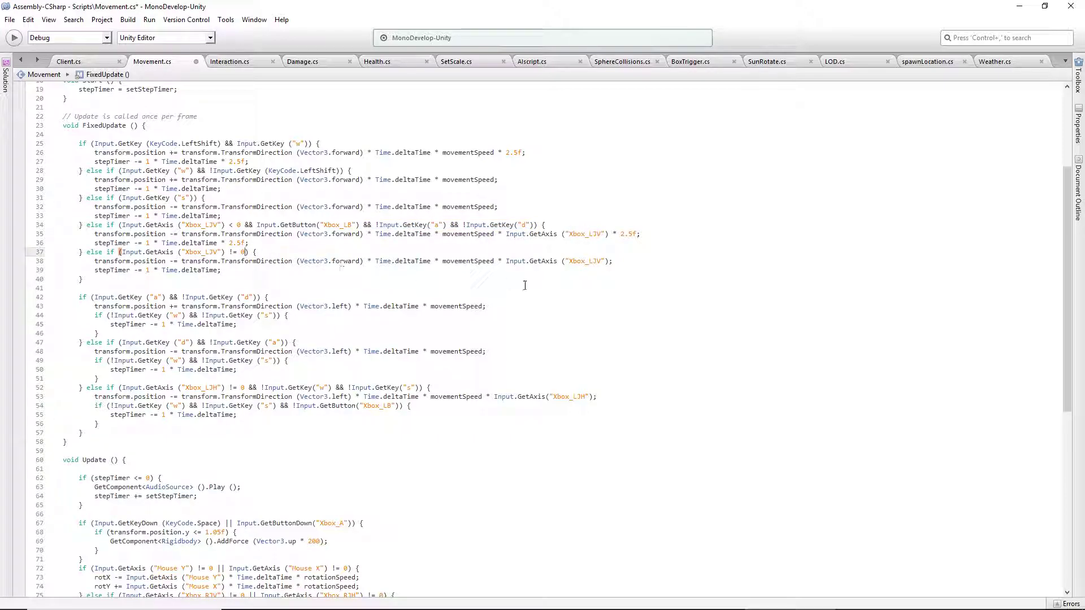
pyautogui.hotkey('ctrl', 'v')
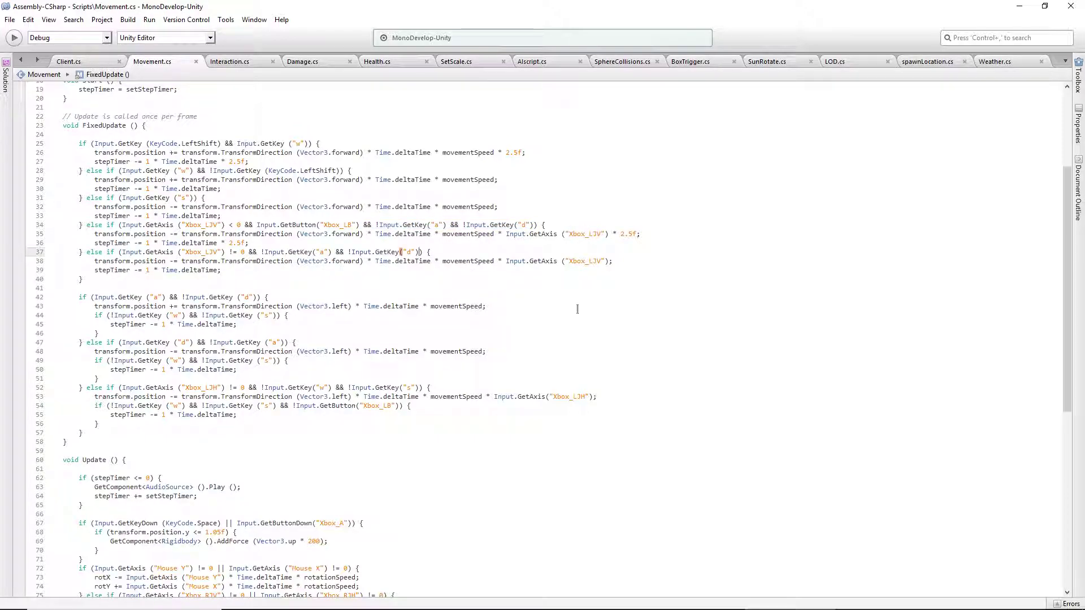
# Step: Enter Play mode in Unity and walk the player past the red box to the blue capsule
pyautogui.moveTo(402, 600)
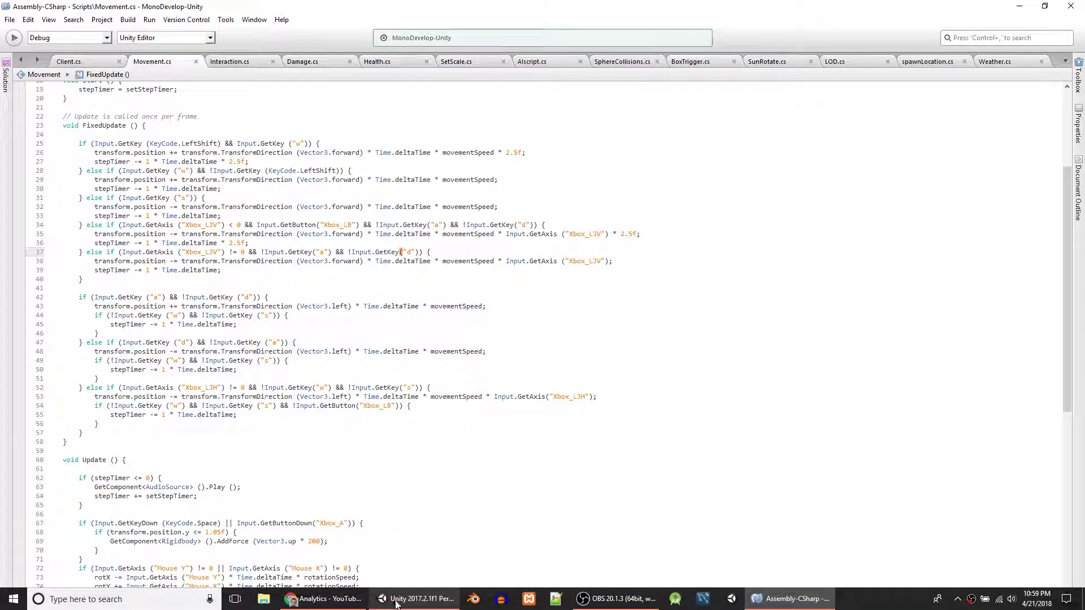
pyautogui.click(395, 602)
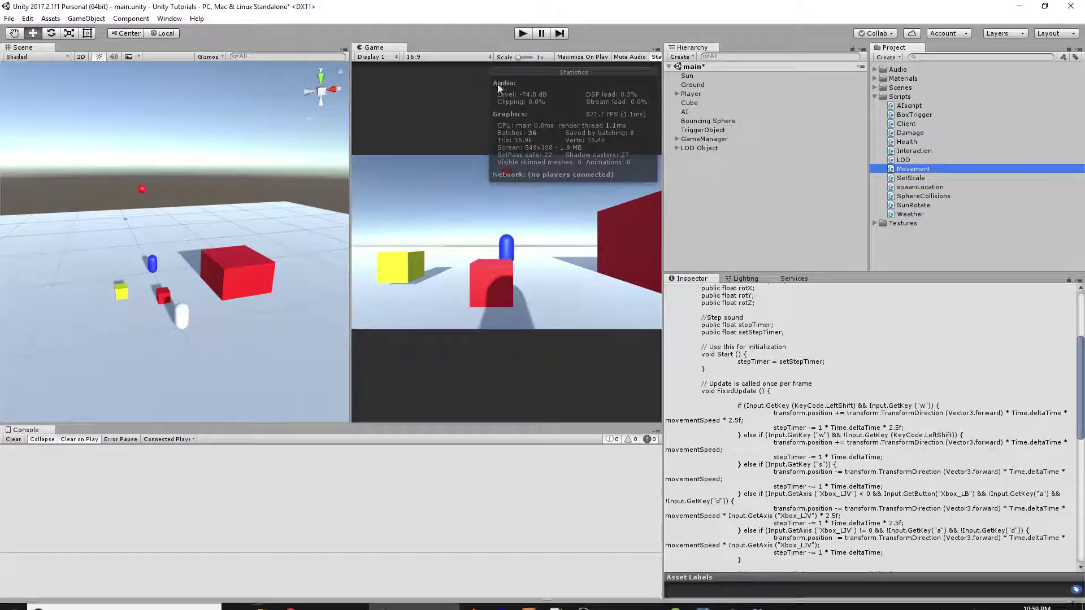
pyautogui.click(522, 33)
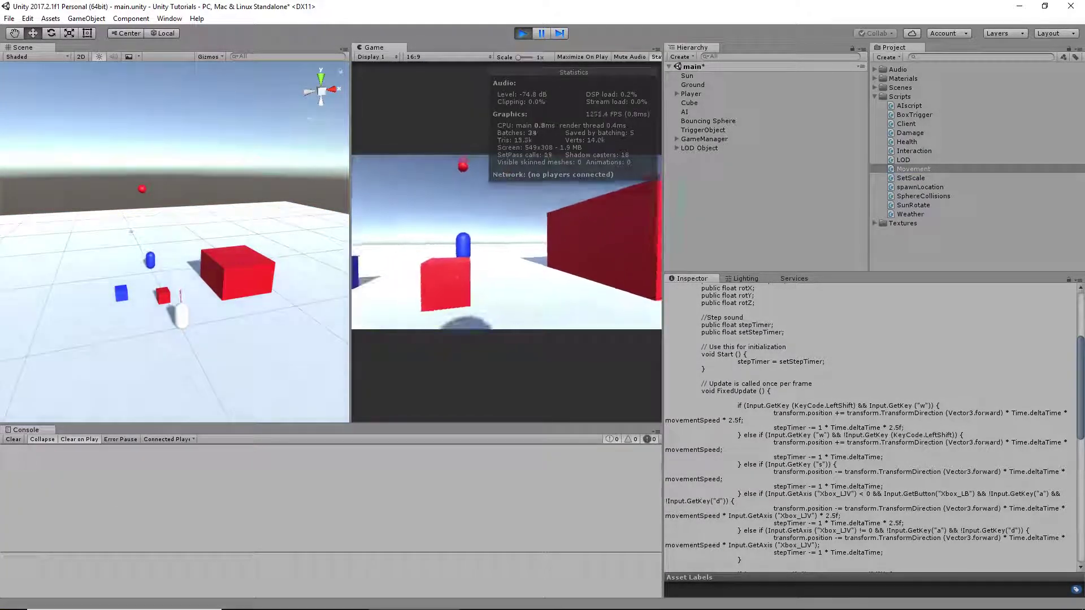
pyautogui.press('w')
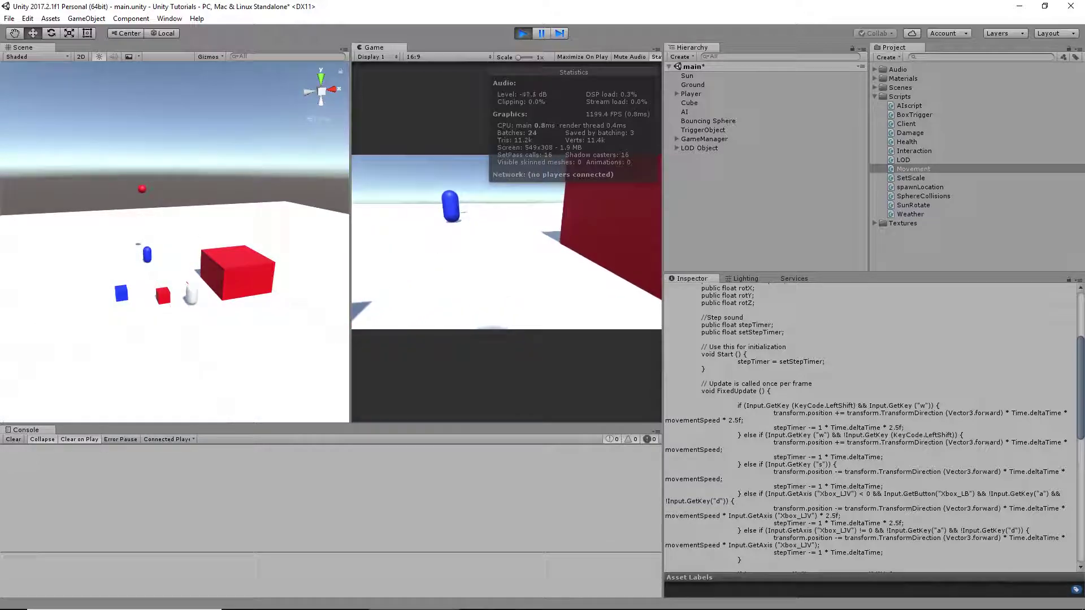
pyautogui.press('w')
pyautogui.press('a')
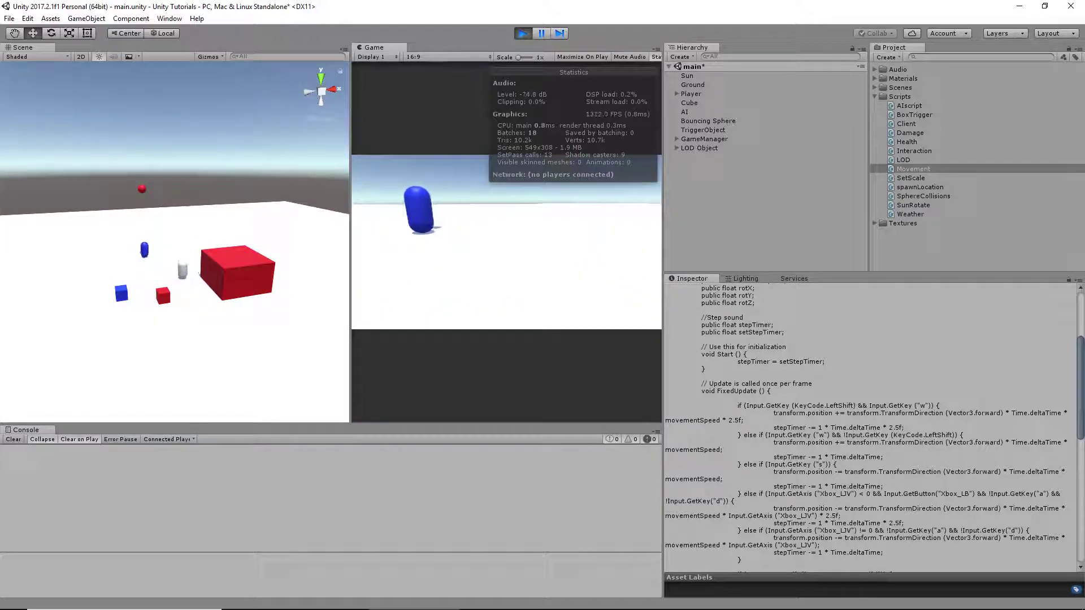
pyautogui.press('w')
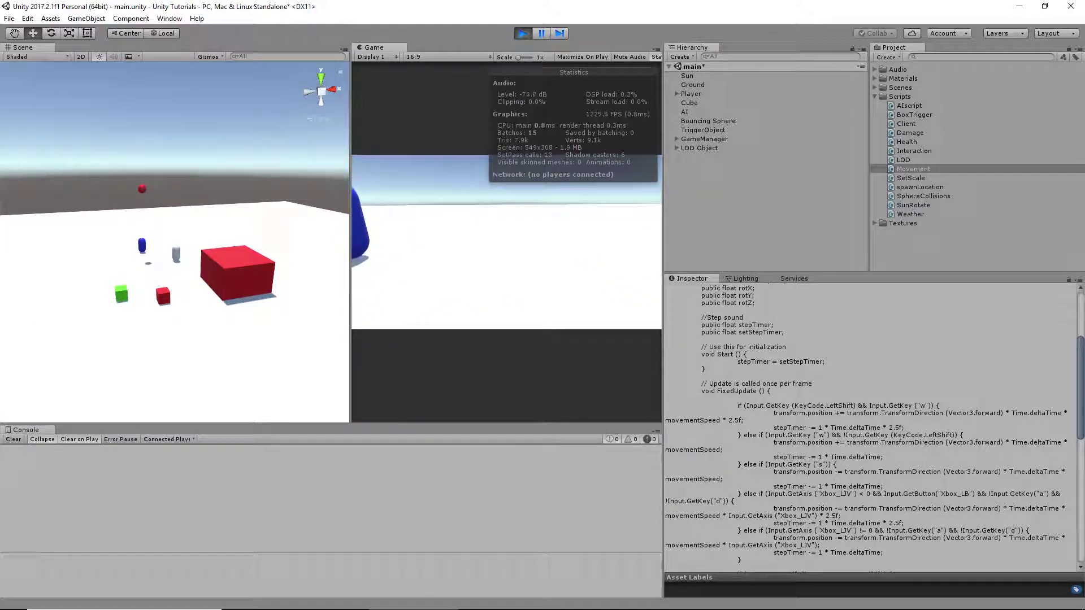
pyautogui.press('w')
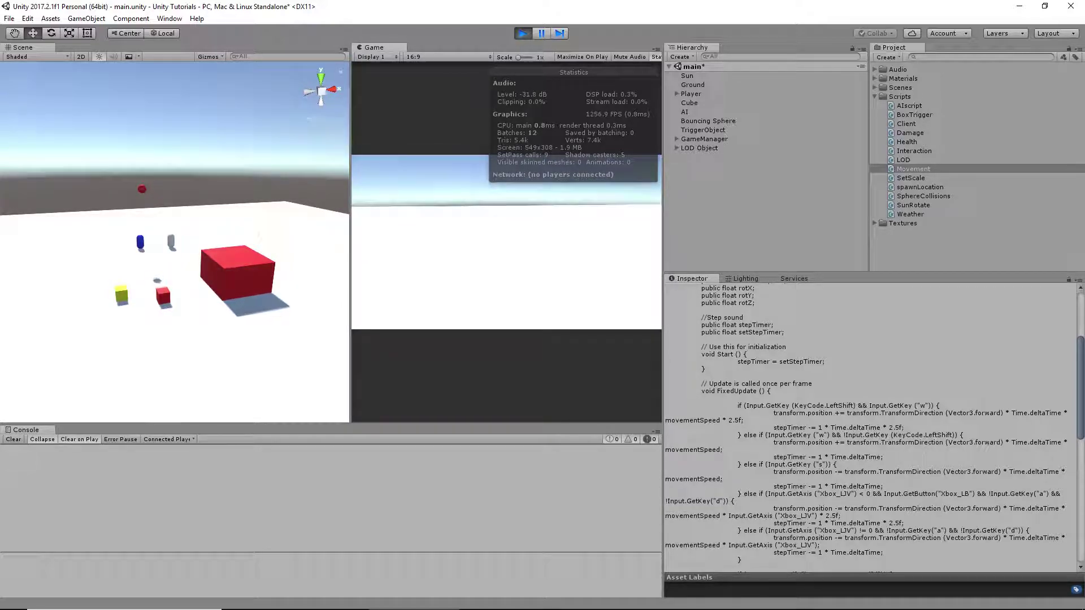
pyautogui.press('w')
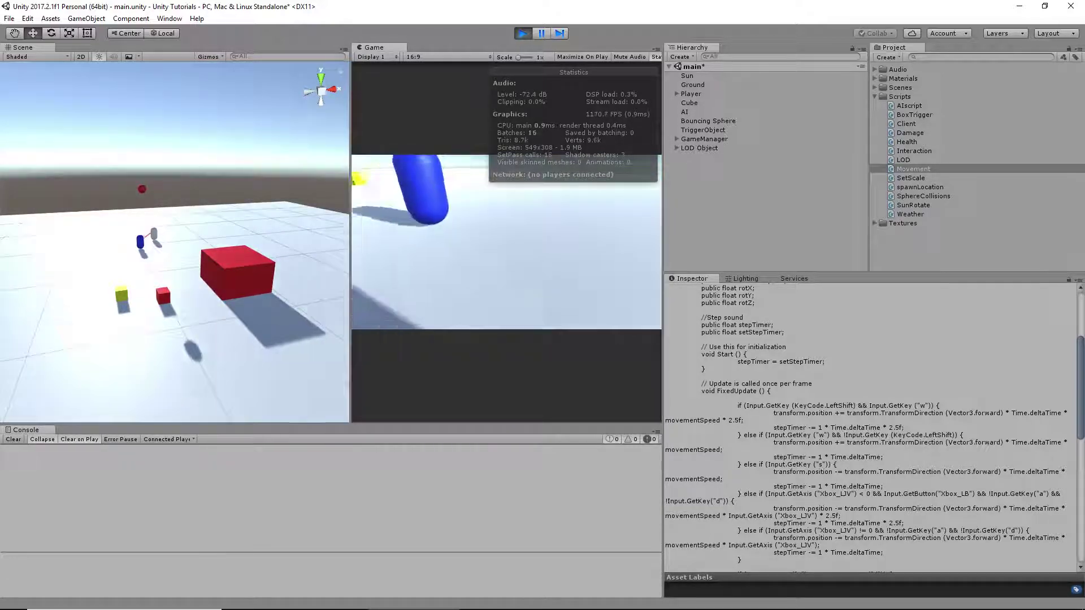
pyautogui.press('w')
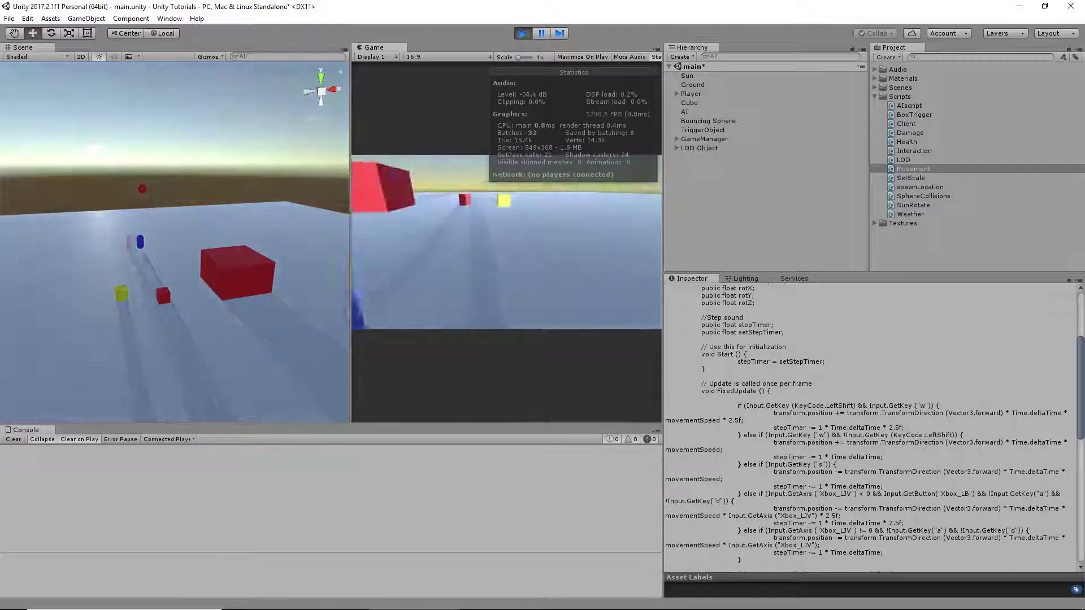
pyautogui.press('w')
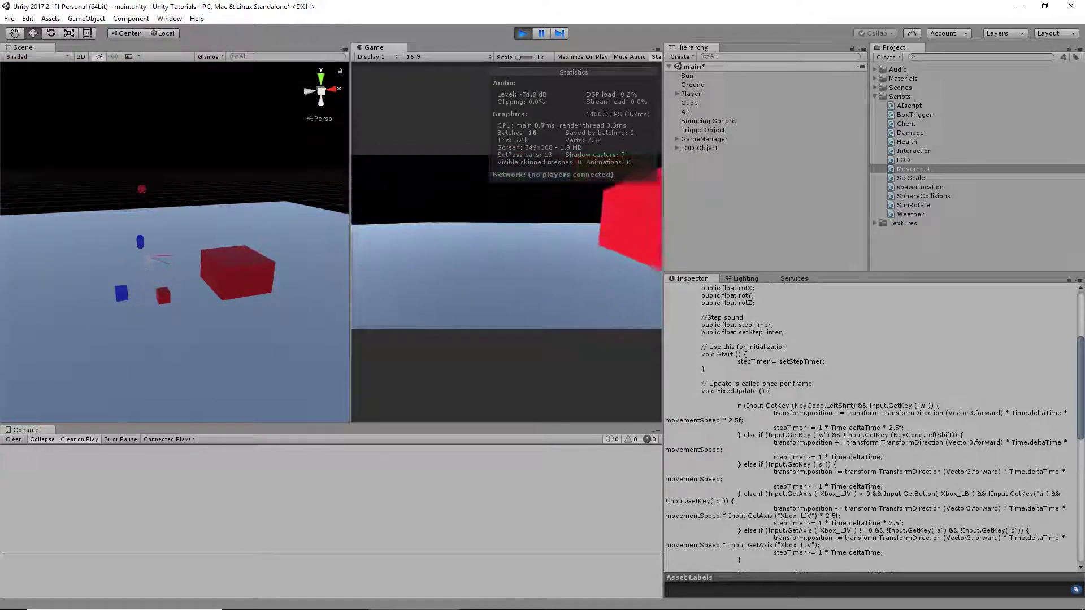
pyautogui.press('w')
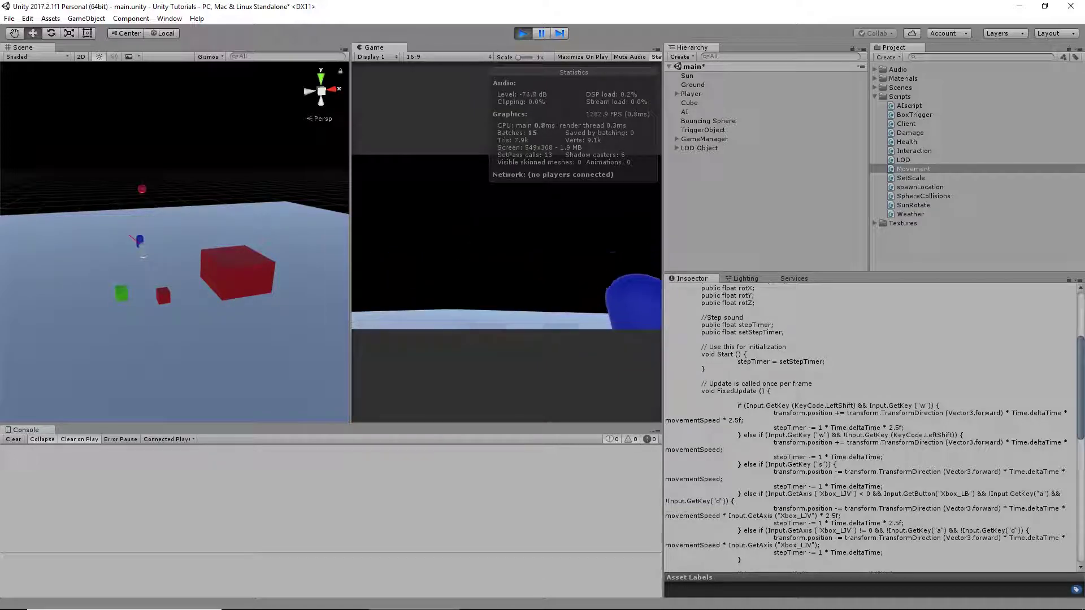
pyautogui.press('w')
# Step: Turn the player with d and a, jump with Space, then stop Play mode
pyautogui.press('d')
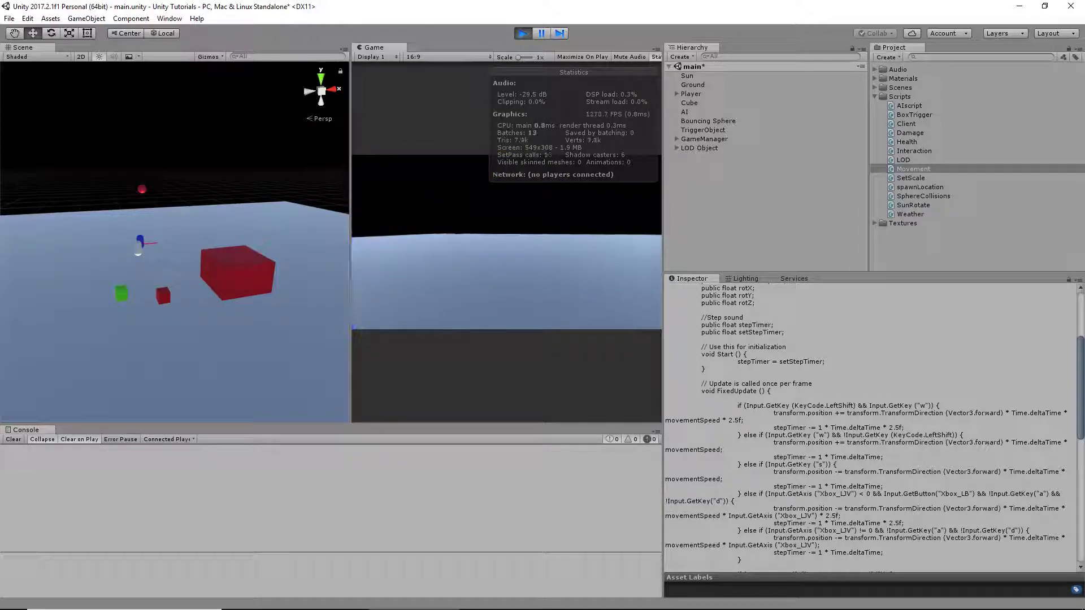
pyautogui.press('d')
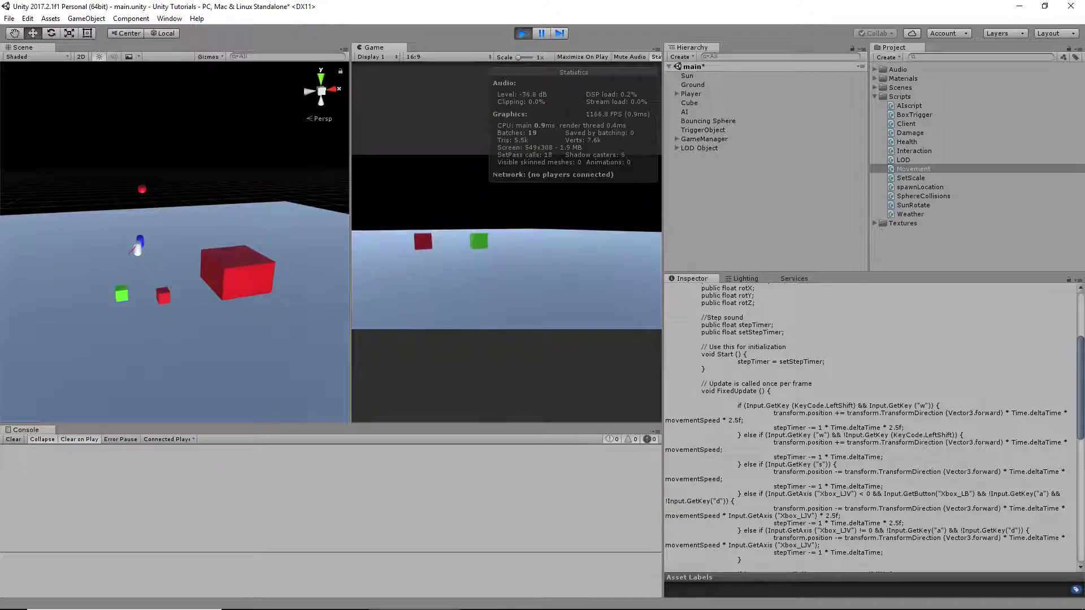
pyautogui.press('d')
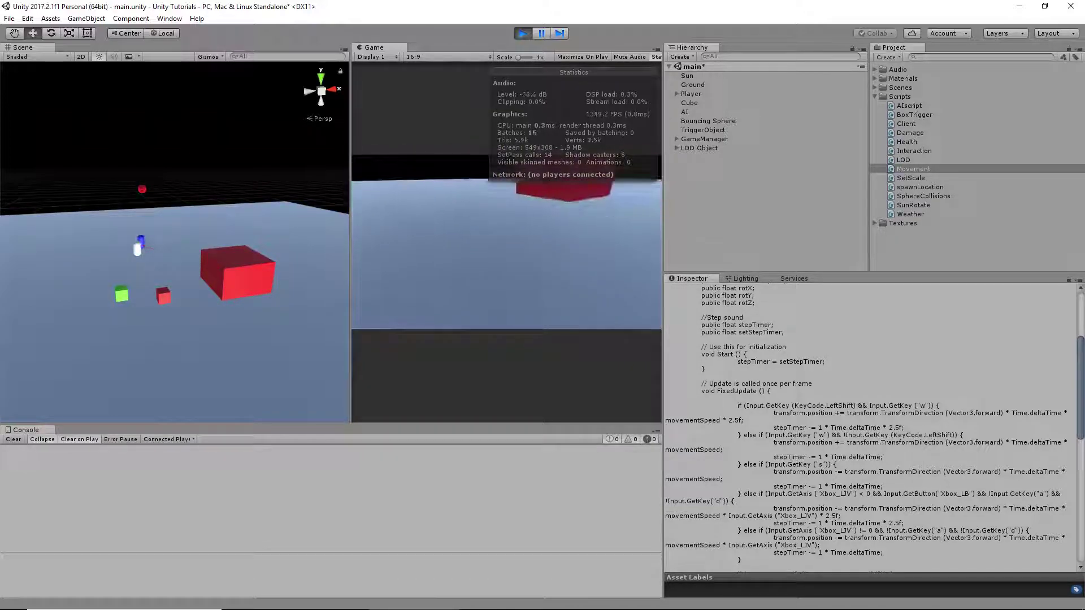
pyautogui.press('d')
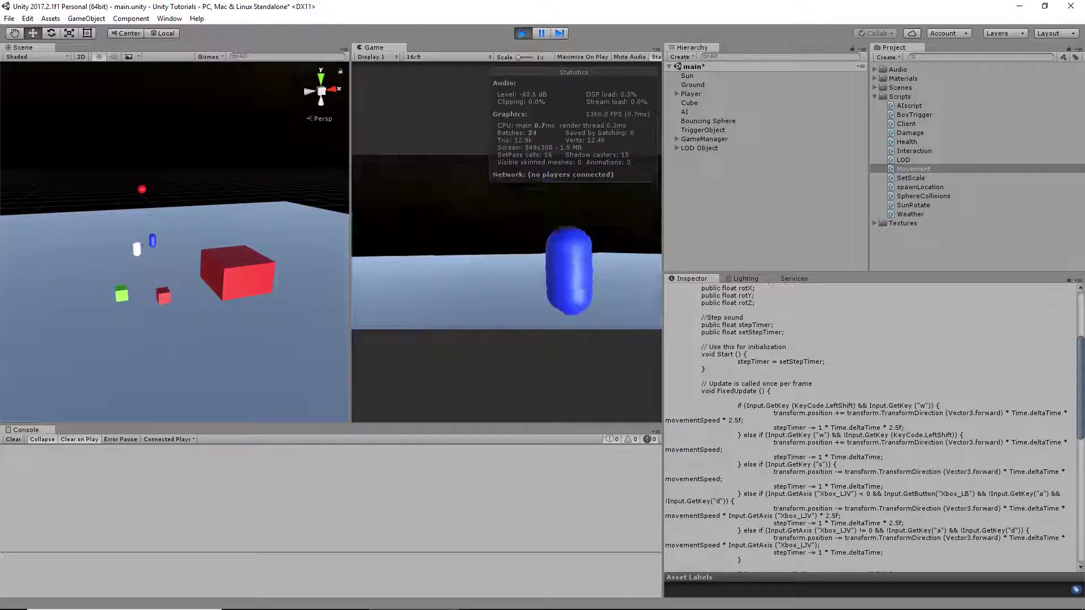
pyautogui.press('a')
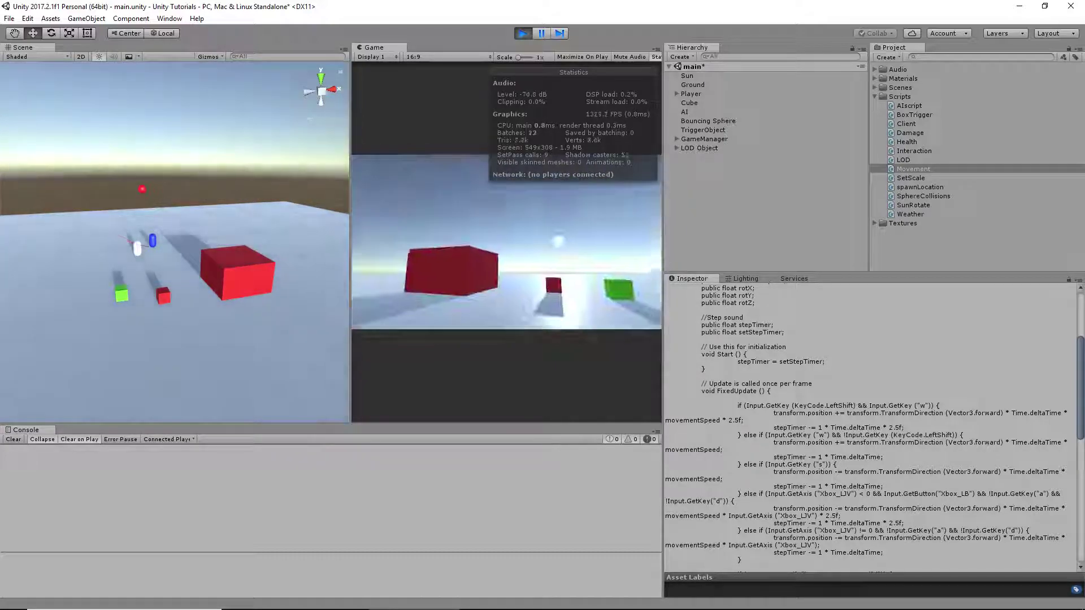
pyautogui.press('a')
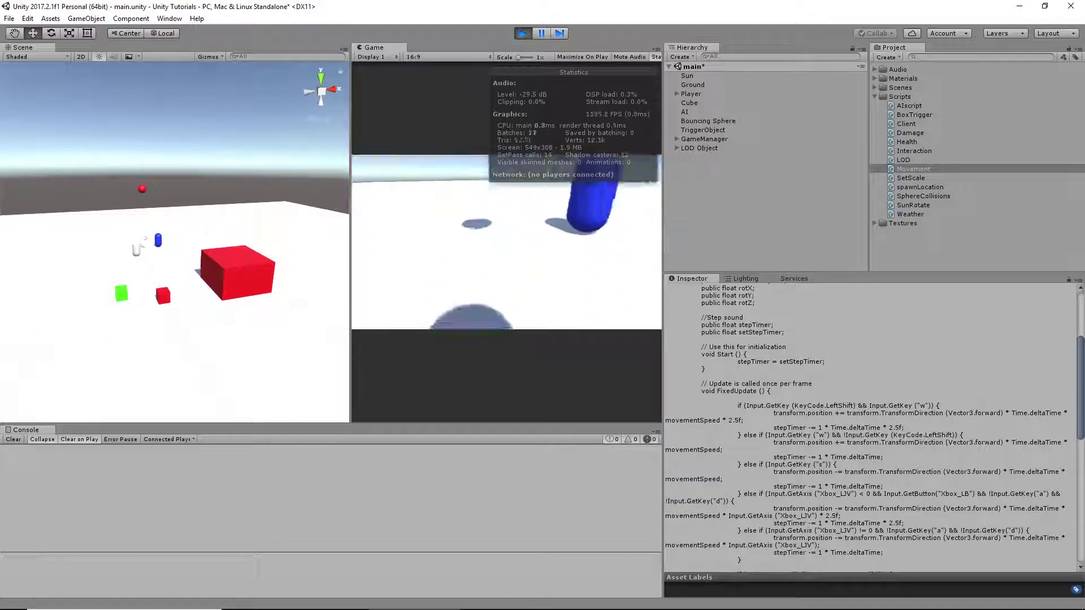
pyautogui.press('space')
pyautogui.press('a')
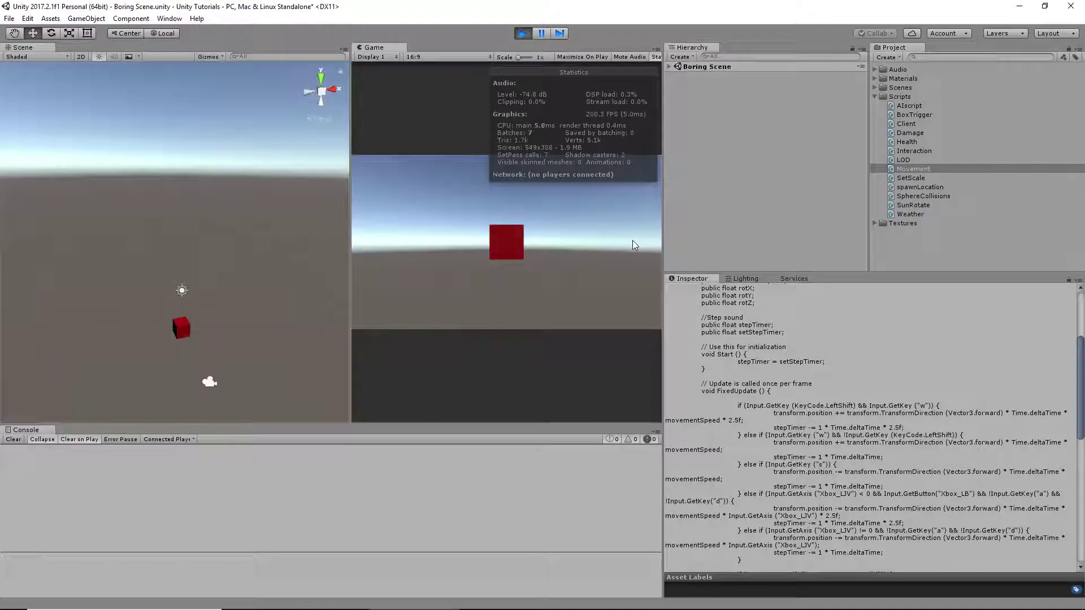
pyautogui.click(524, 34)
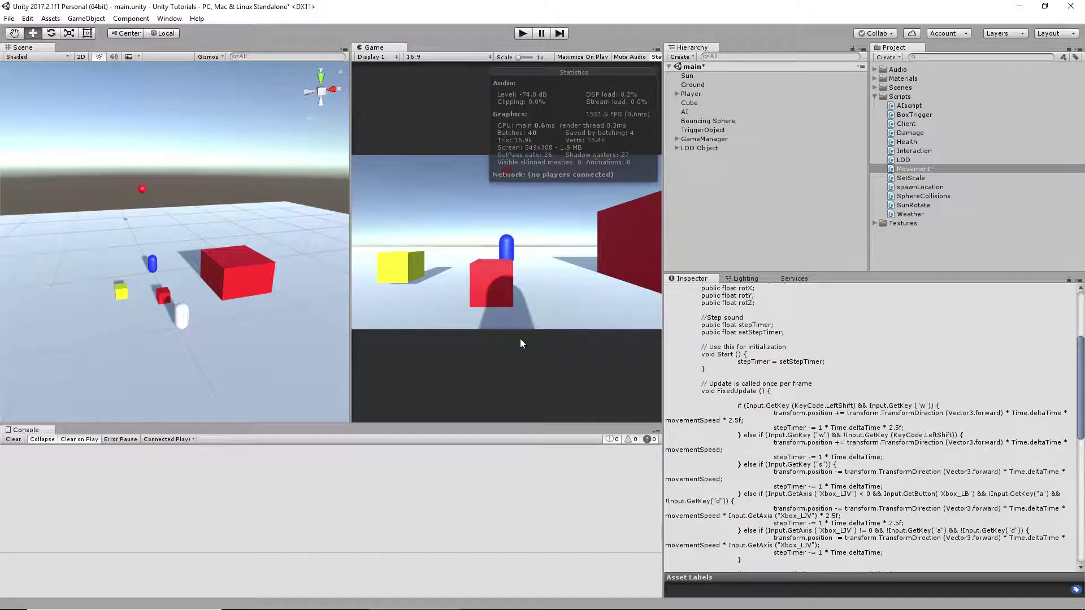
# Step: Scroll through Movement.cs's Space/Xbox_A jump and mouse/right-stick look code in MonoDevelop
pyautogui.click(788, 606)
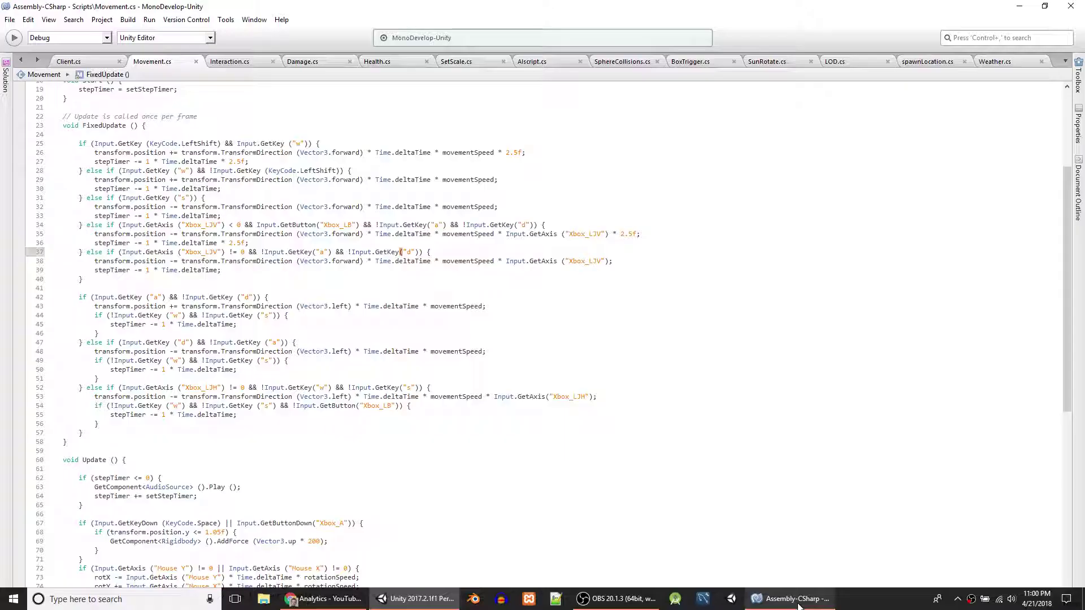
pyautogui.scroll(-11, 211, 342)
pyautogui.scroll(7, 218, 334)
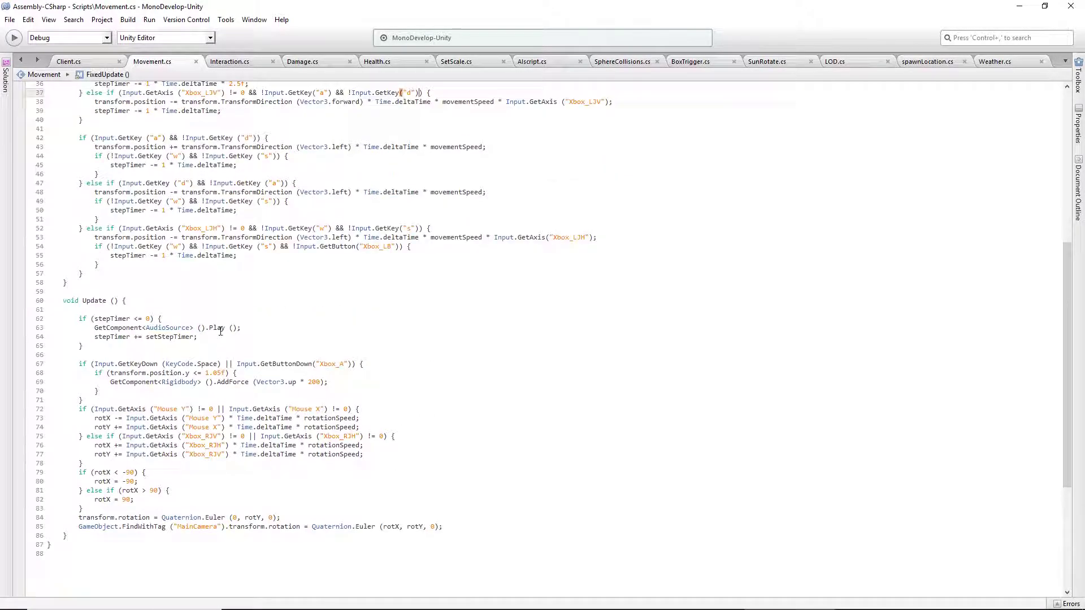
pyautogui.scroll(2, 219, 331)
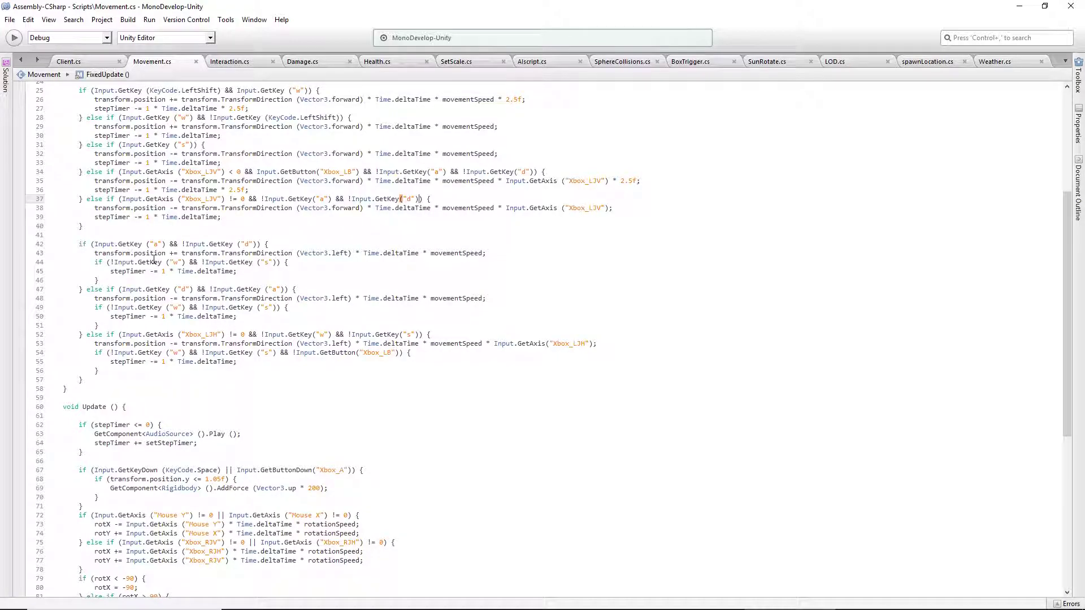
pyautogui.scroll(8, 153, 261)
pyautogui.scroll(-5, 226, 293)
pyautogui.scroll(3, 272, 322)
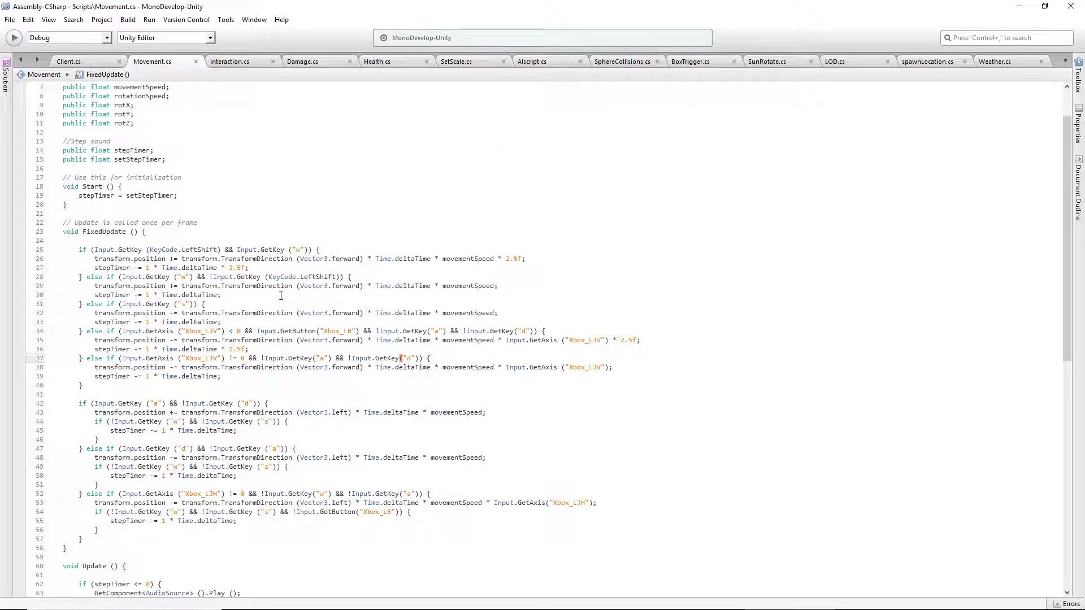
pyautogui.scroll(-12, 281, 295)
pyautogui.scroll(4, 240, 305)
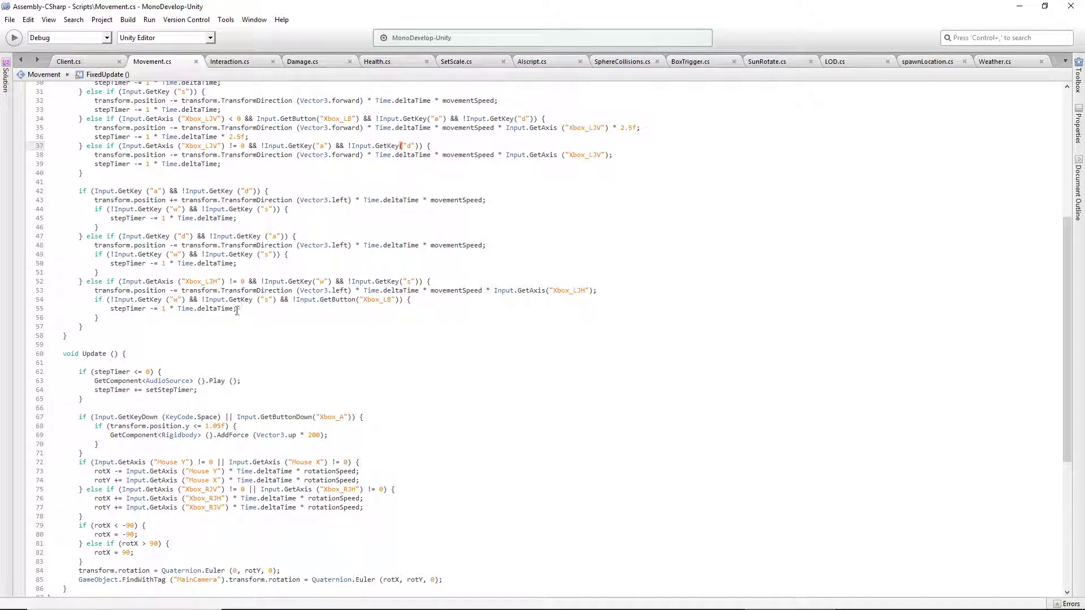
pyautogui.scroll(-6, 212, 362)
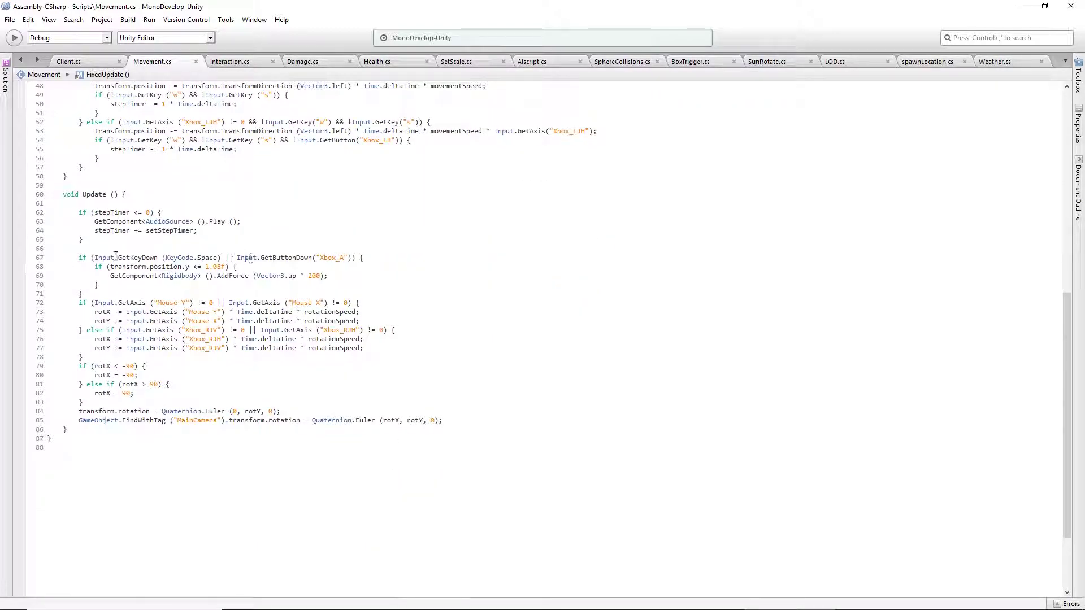
pyautogui.moveTo(80, 259); pyautogui.dragTo(83, 295)
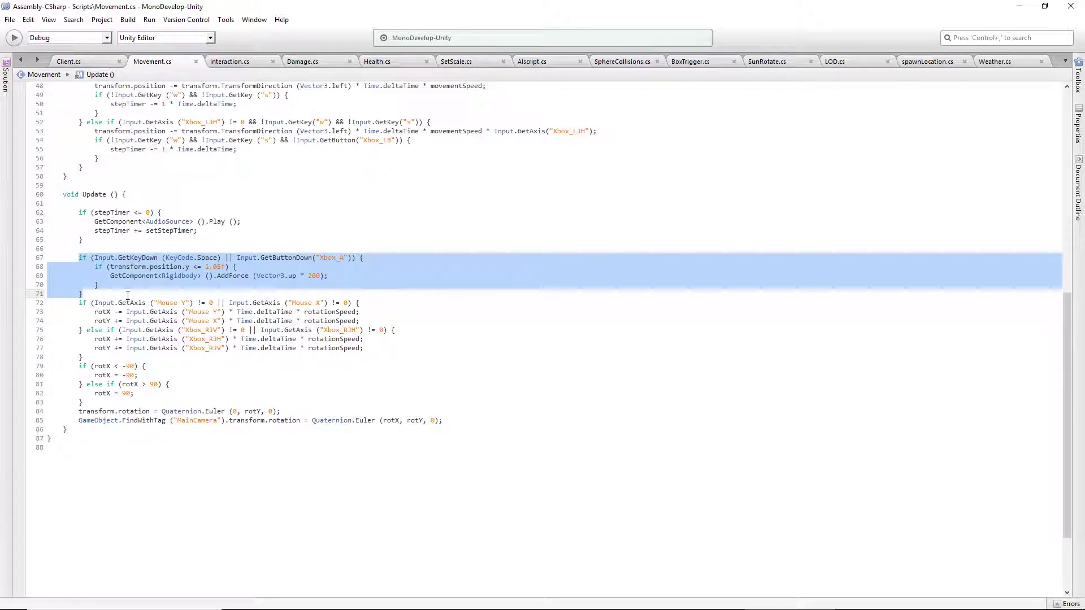
pyautogui.click(205, 267)
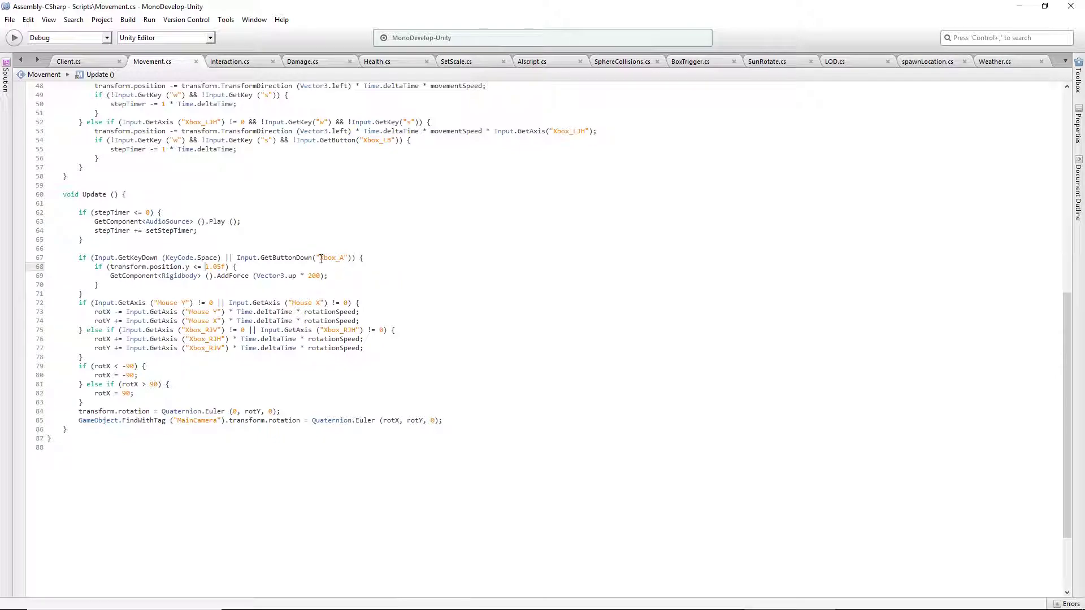
pyautogui.moveTo(237, 258); pyautogui.dragTo(291, 258)
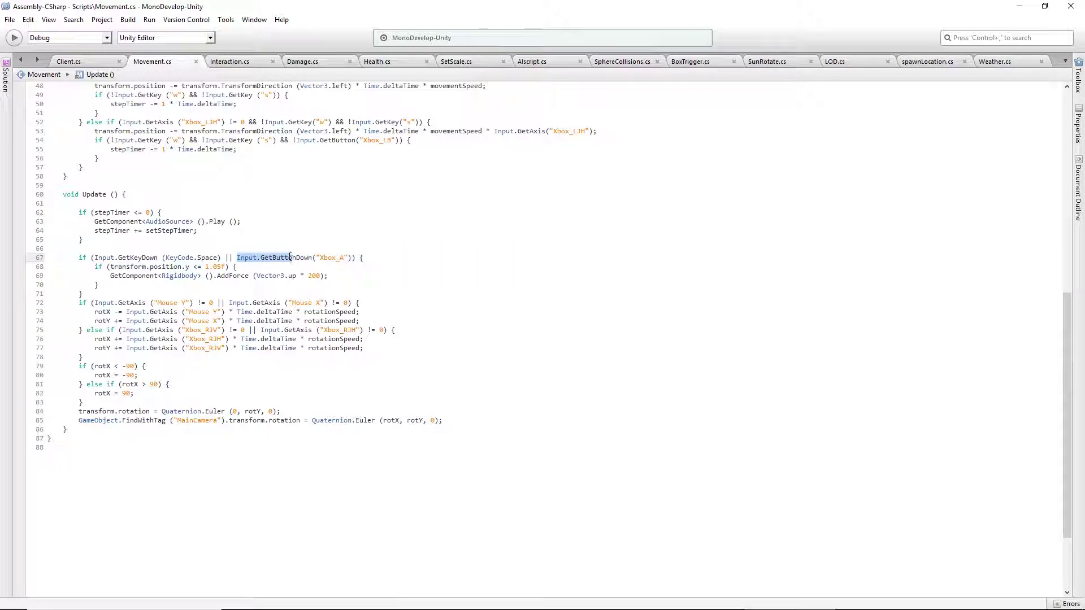
pyautogui.click(235, 258)
pyautogui.moveTo(248, 258); pyautogui.dragTo(351, 258)
pyautogui.click(321, 258)
pyautogui.moveTo(334, 259); pyautogui.dragTo(347, 260)
pyautogui.scroll(4, 353, 263)
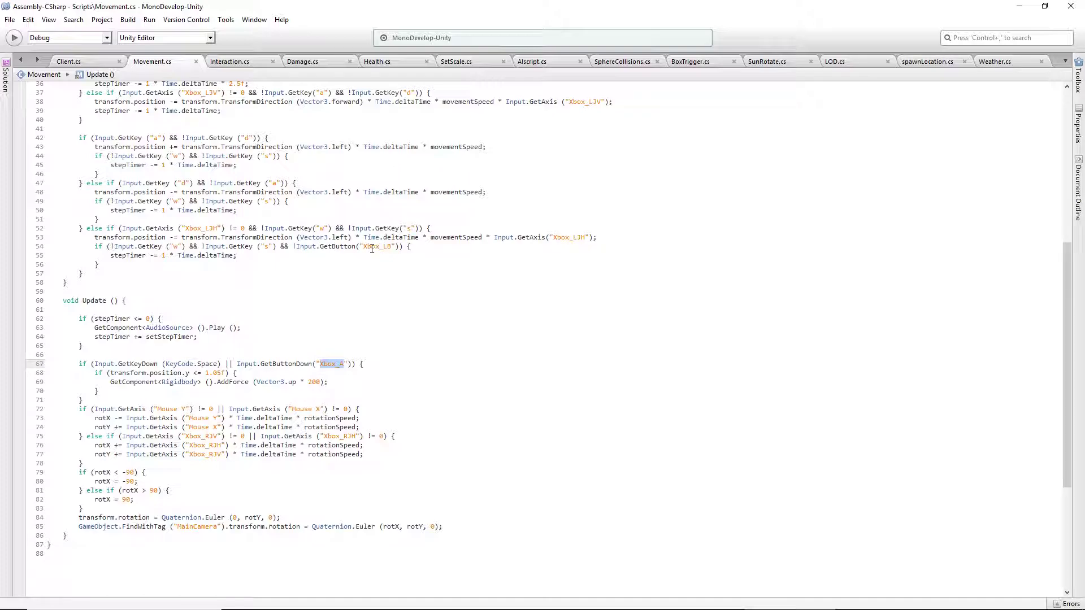
pyautogui.moveTo(296, 247); pyautogui.dragTo(362, 247)
# Step: Highlight the Input.GetAxis("Xbox_LJV") axis name on line 34 of Movement.cs
pyautogui.scroll(4, 308, 261)
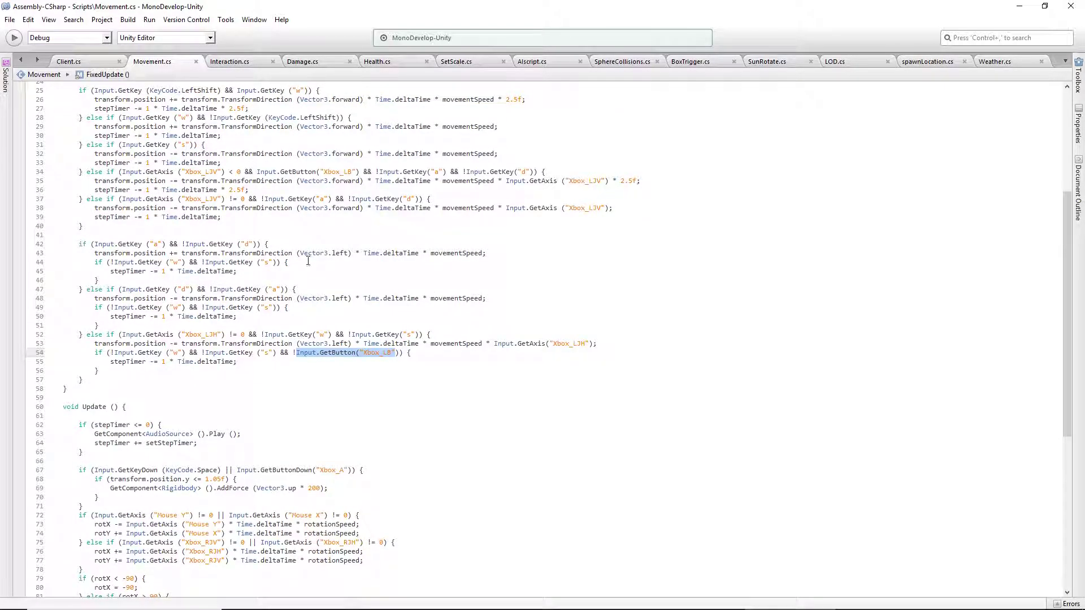
pyautogui.scroll(2, 308, 261)
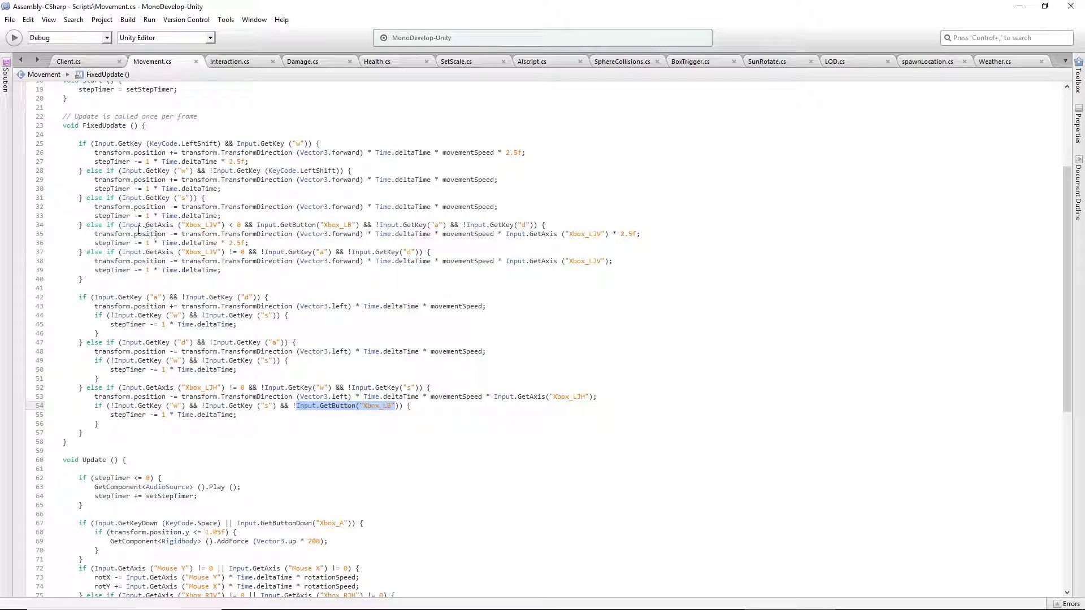
pyautogui.moveTo(123, 225); pyautogui.dragTo(232, 226)
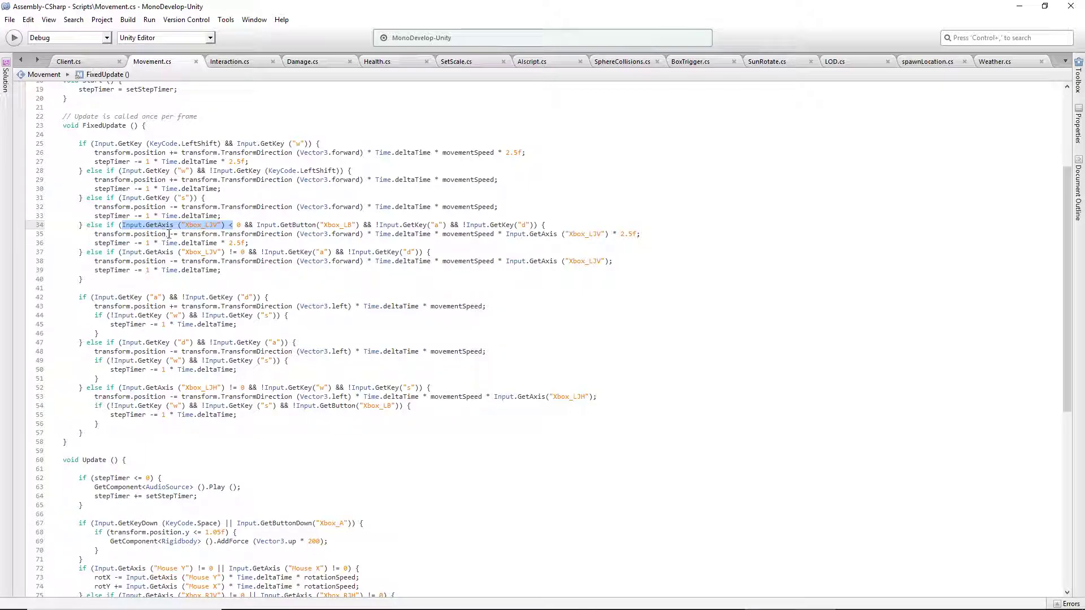
pyautogui.moveTo(186, 225); pyautogui.dragTo(216, 226)
pyautogui.moveTo(266, 608)
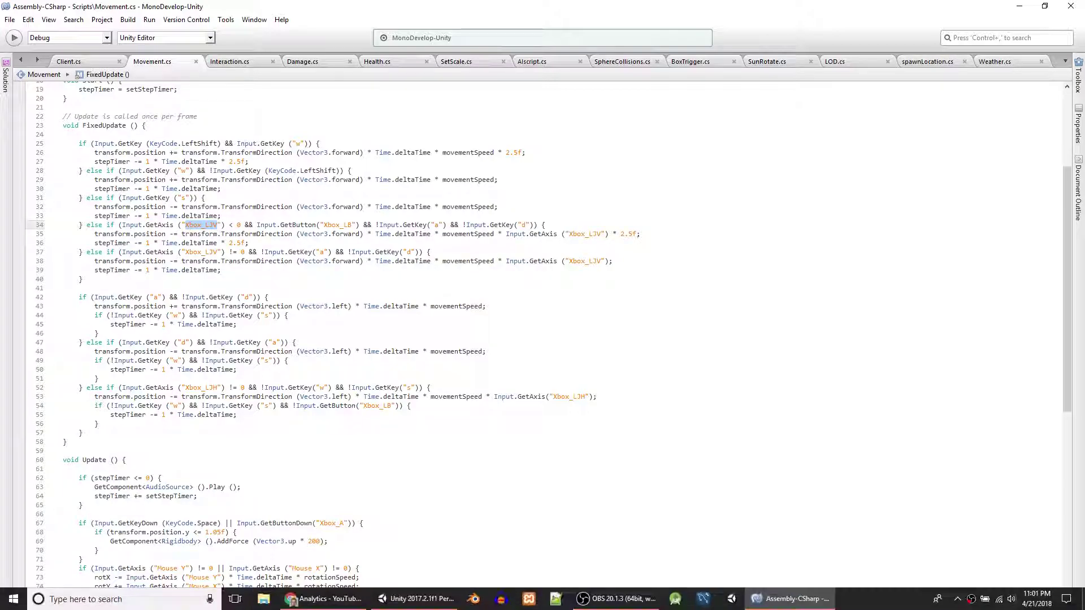
# Step: Open Edit > Project Settings > Input in the Unity editor
pyautogui.click(398, 603)
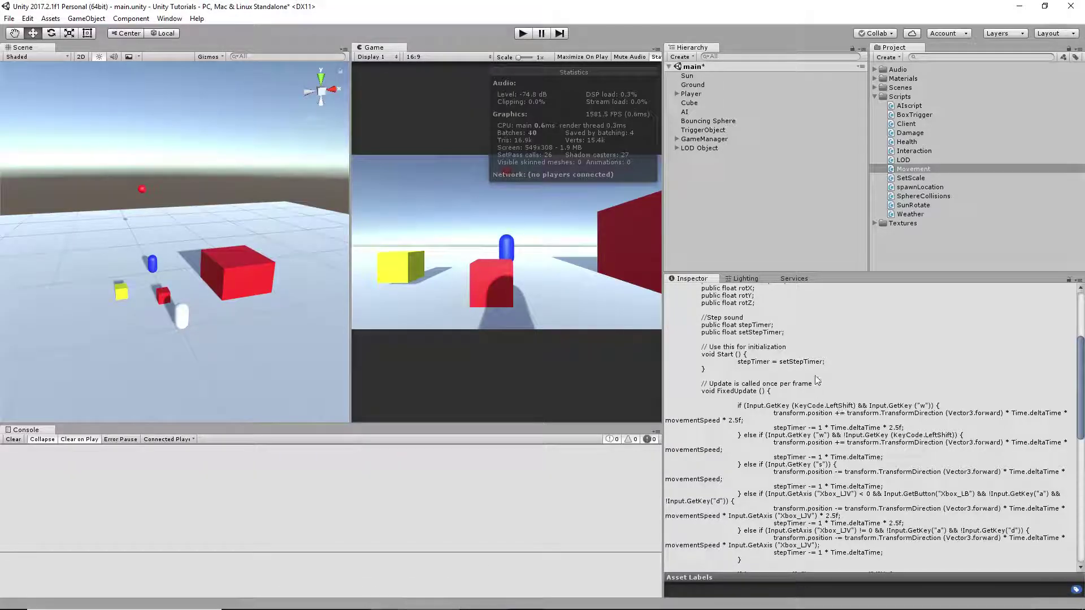
pyautogui.click(28, 18)
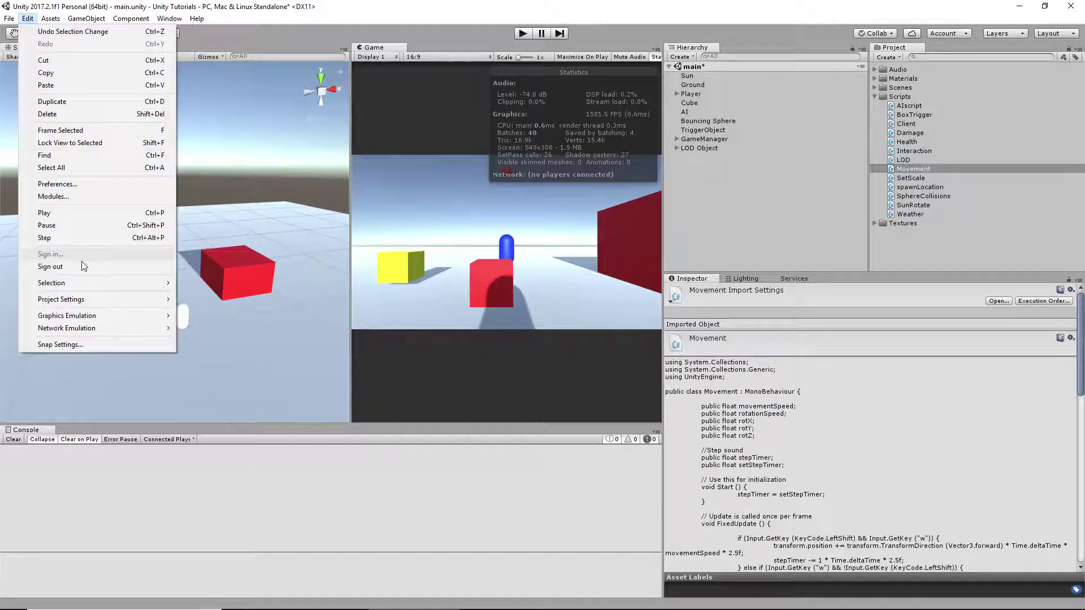
pyautogui.moveTo(90, 299)
pyautogui.click(218, 302)
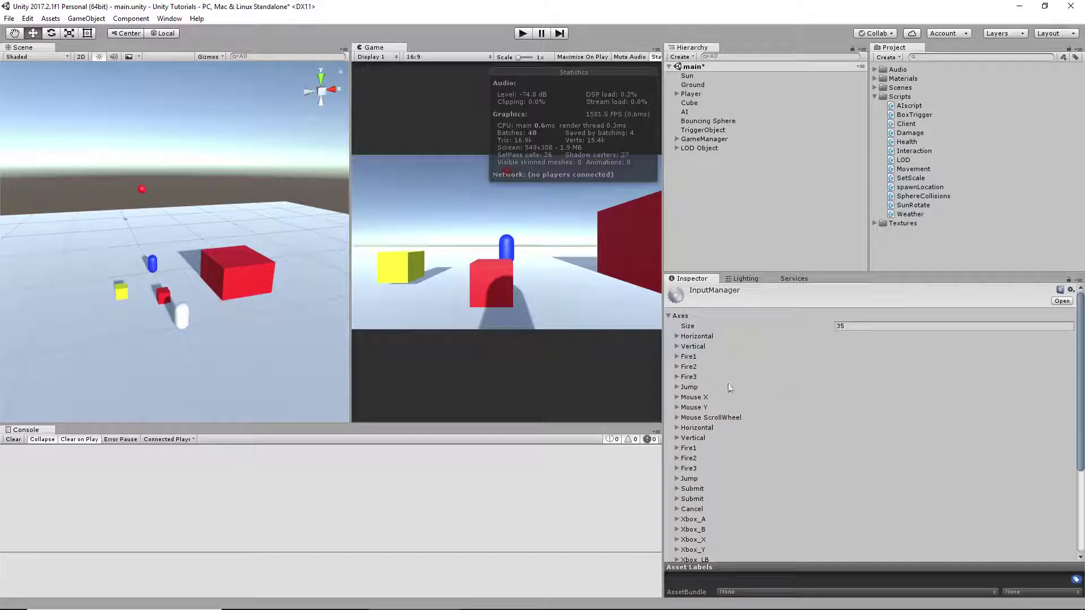
pyautogui.scroll(-5, 729, 388)
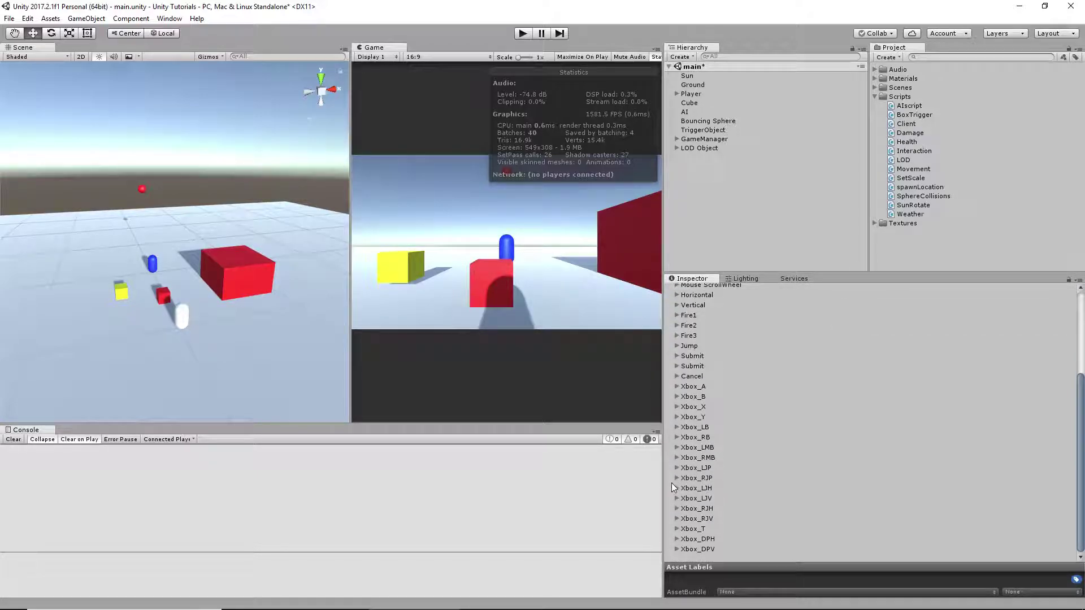
# Step: Expand and collapse Xbox_LJV, then deselect via empty Hierarchy space
pyautogui.click(676, 498)
pyautogui.scroll(-6, 766, 514)
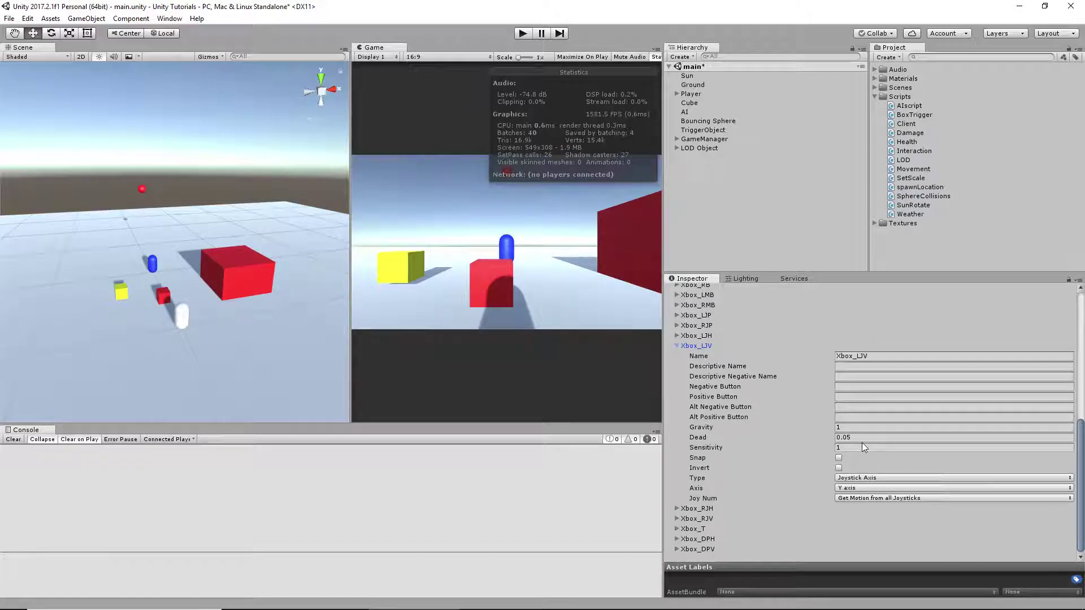
pyautogui.click(676, 346)
pyautogui.scroll(6, 823, 379)
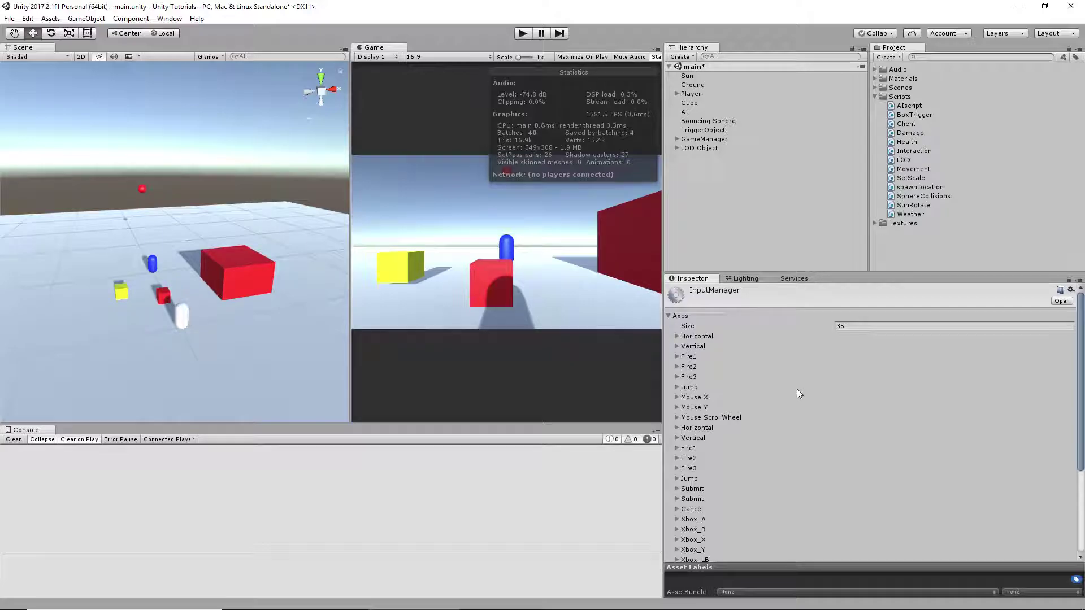
pyautogui.click(713, 202)
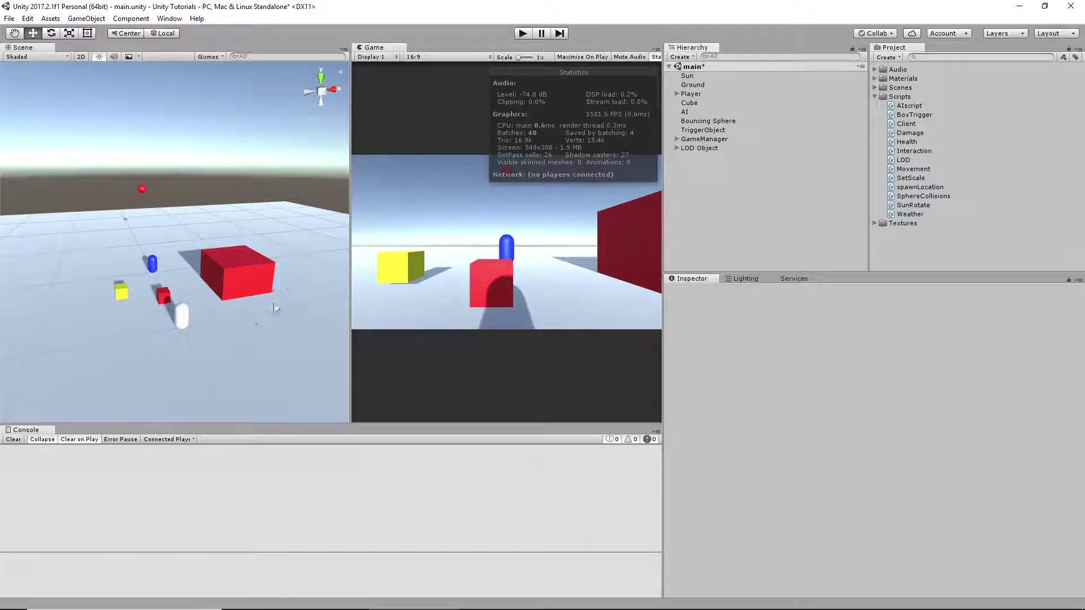